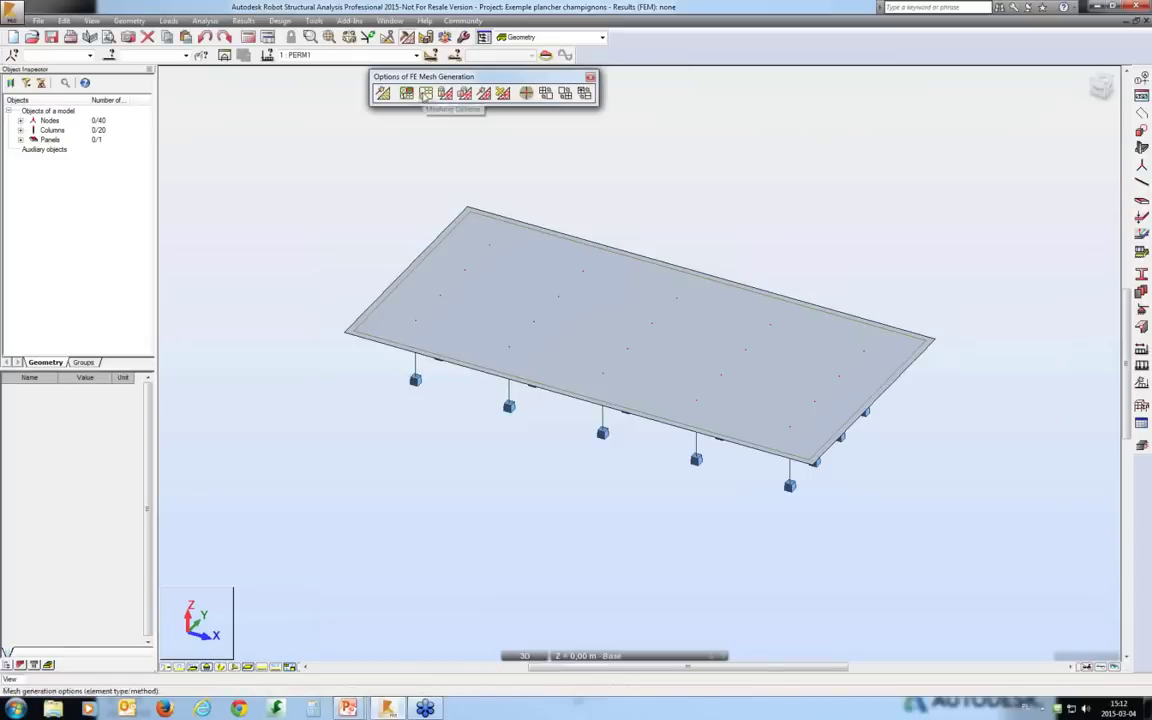
Step: Set the slab's meshing to complex mesh generation (Delaunay) with an element size of 1 m
click(426, 93)
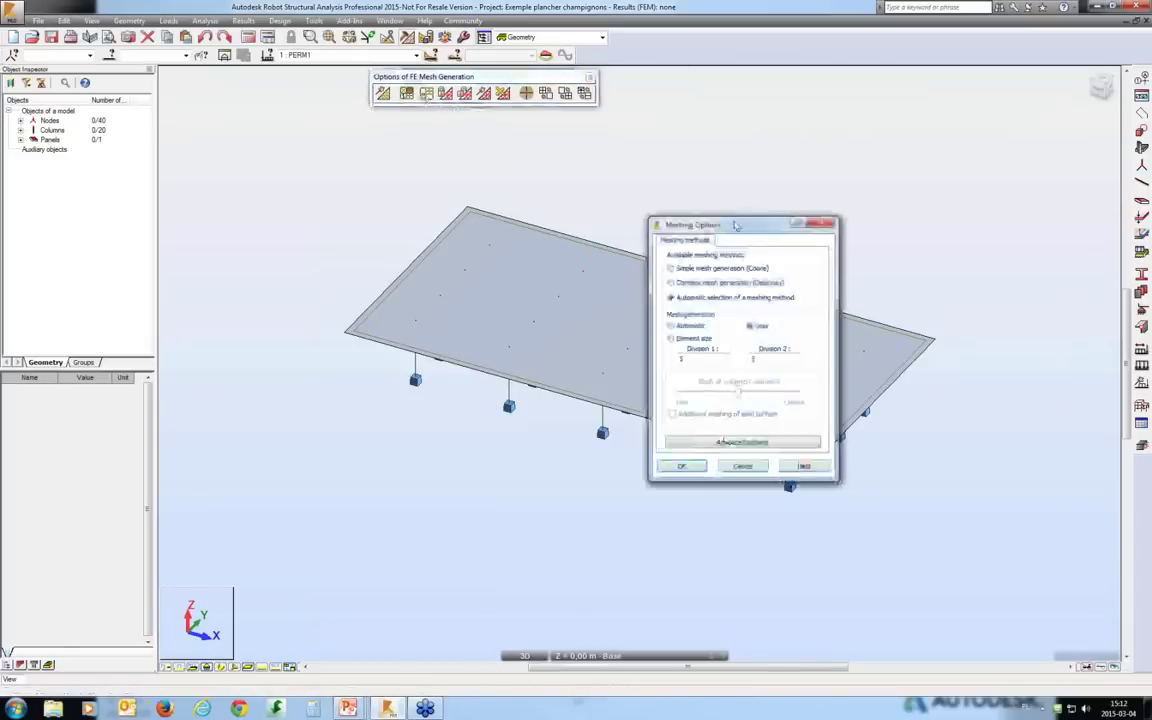
drag(663, 197, 247, 192)
click(195, 305)
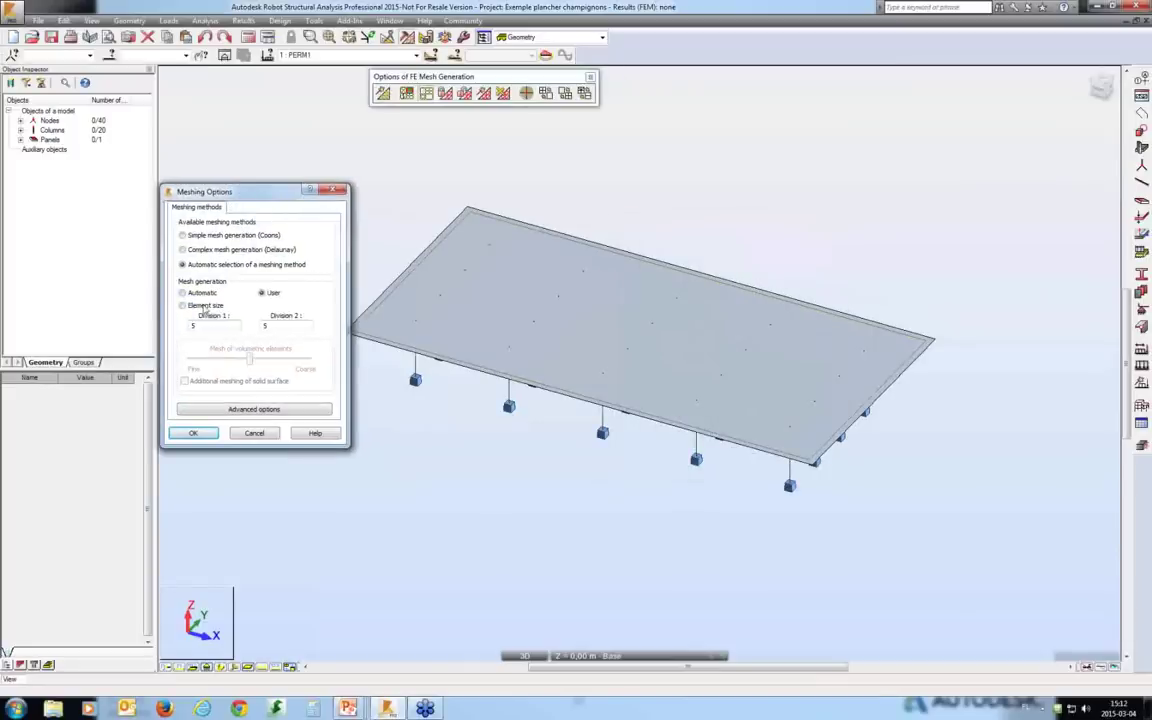
double_click(226, 323)
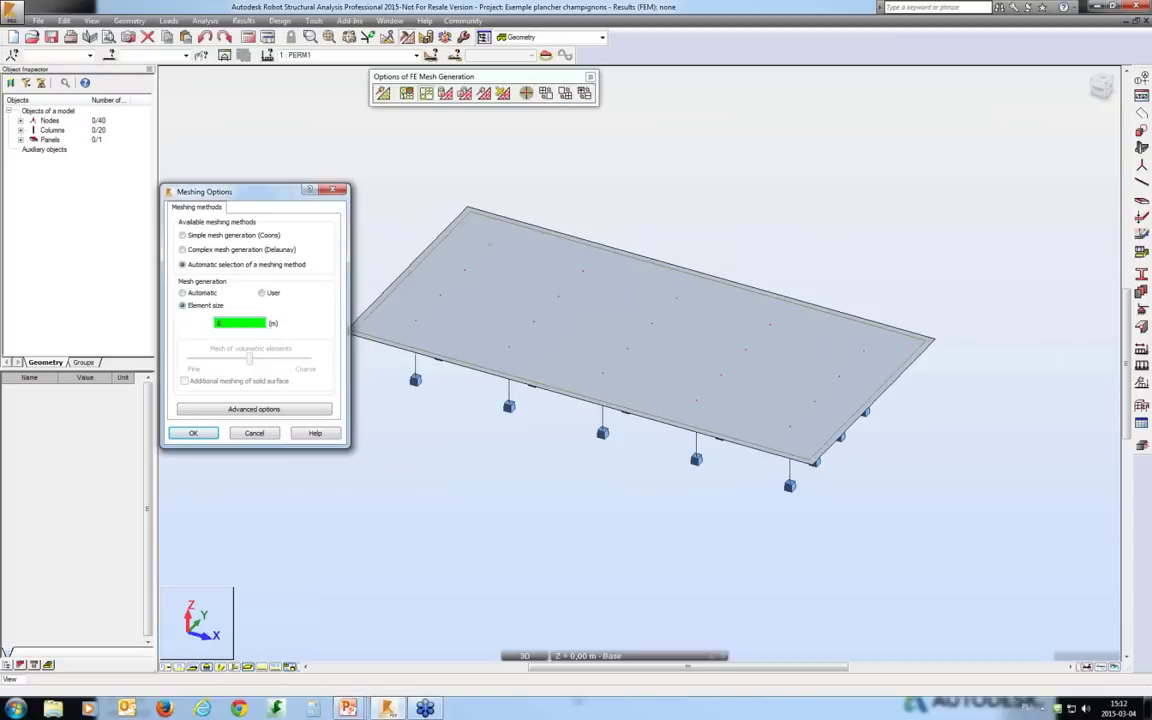
click(250, 249)
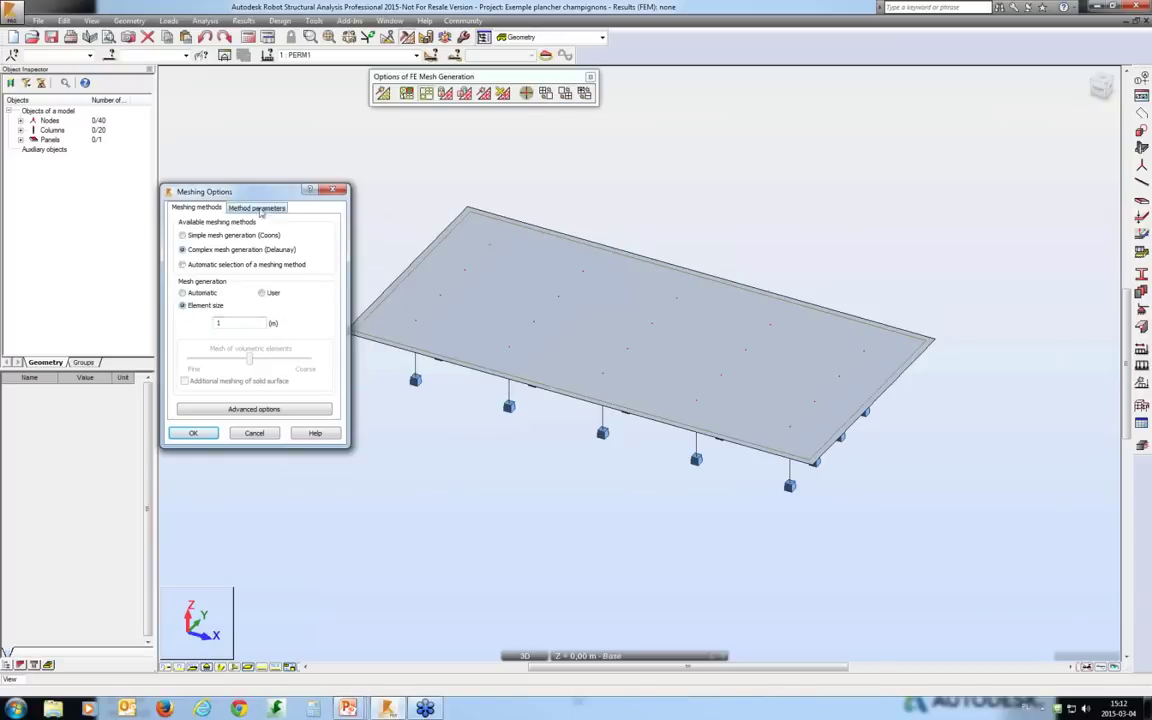
click(256, 207)
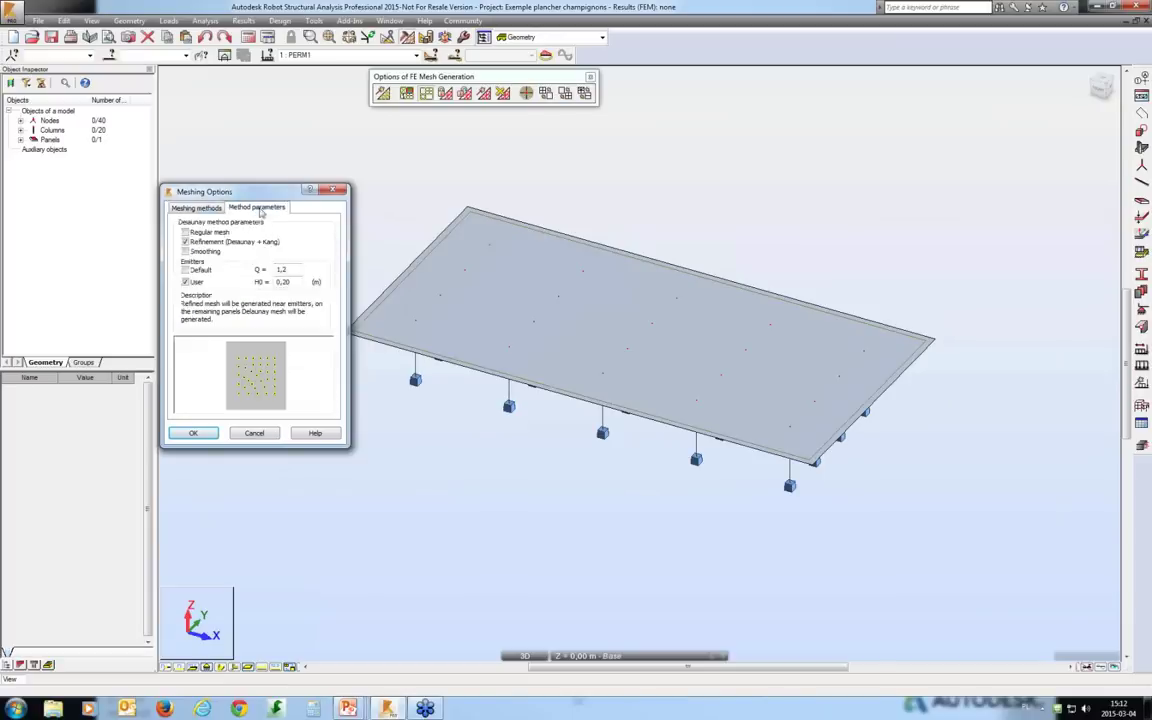
click(200, 433)
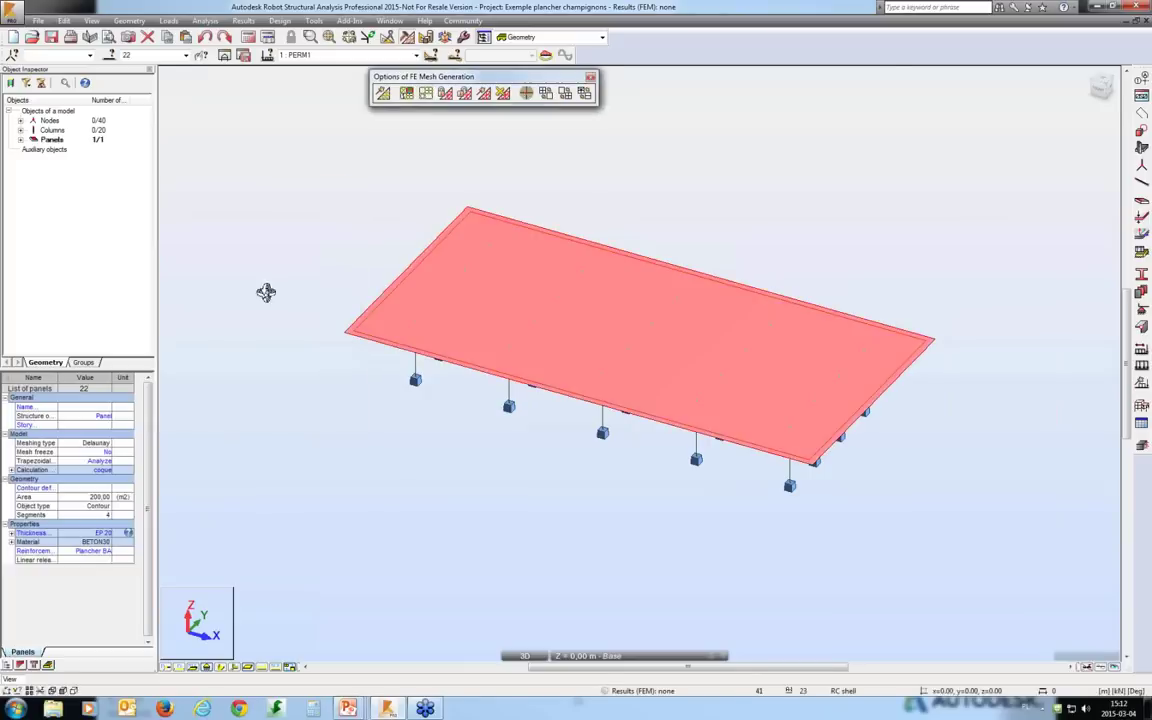
Step: Calculate the structure and display the slab's xx moment map with value descriptions
click(248, 37)
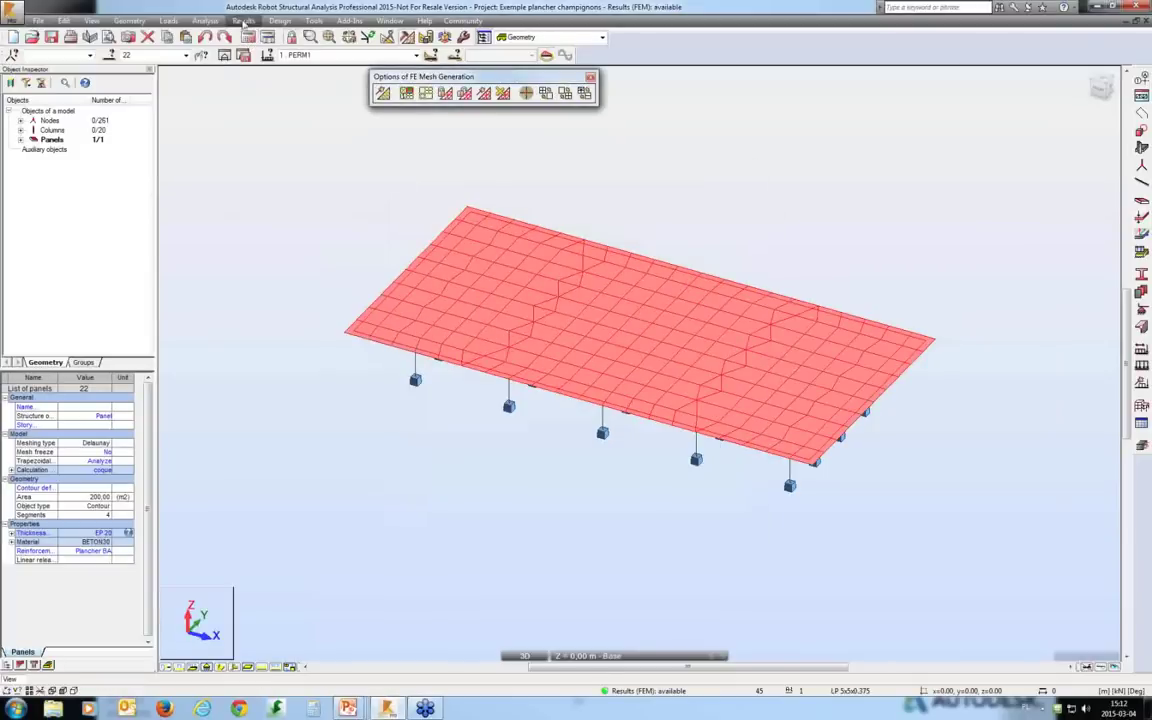
click(244, 21)
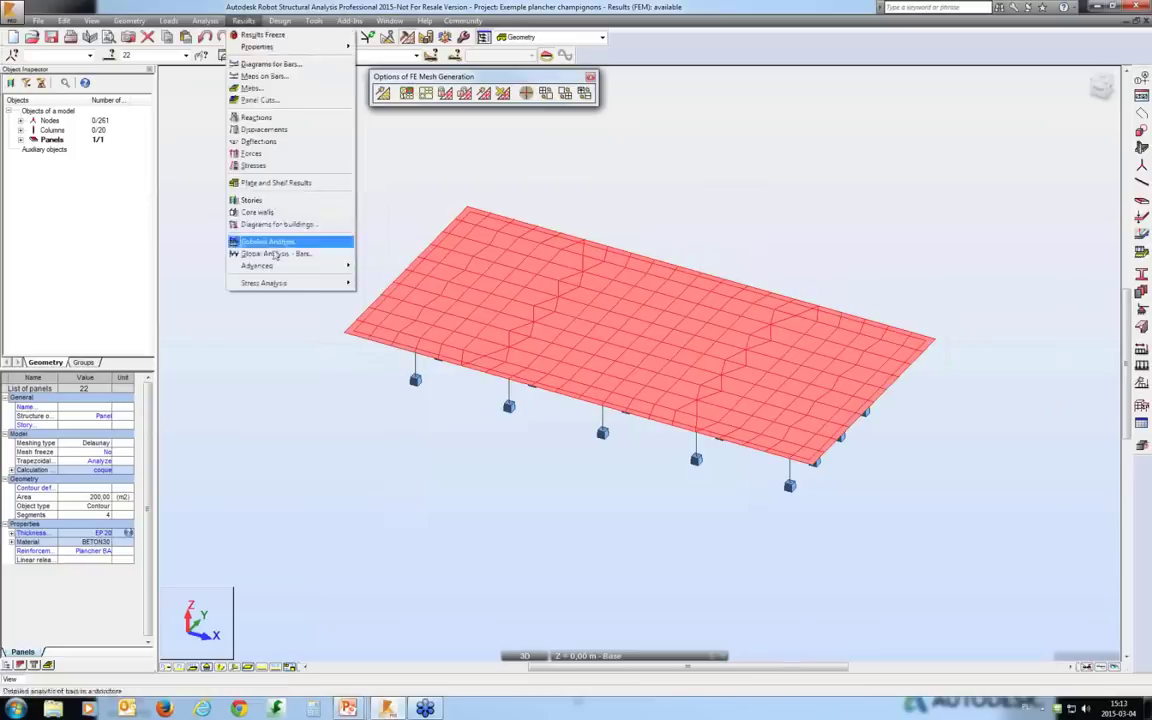
click(268, 88)
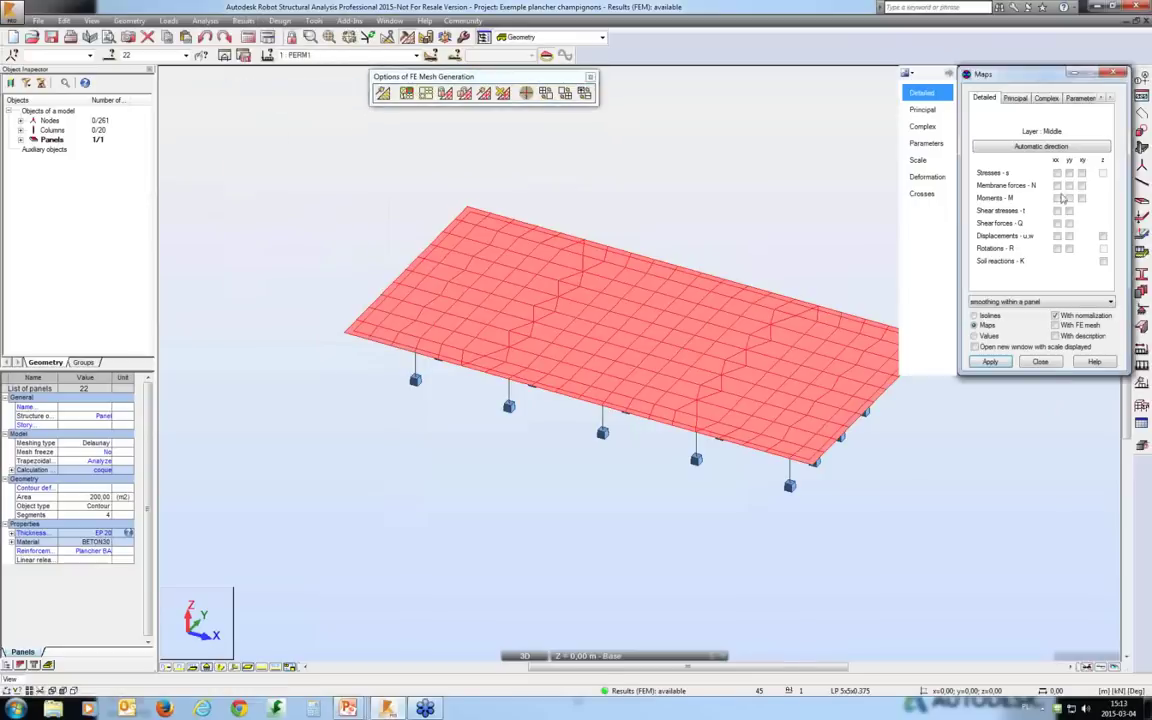
click(1057, 198)
click(991, 361)
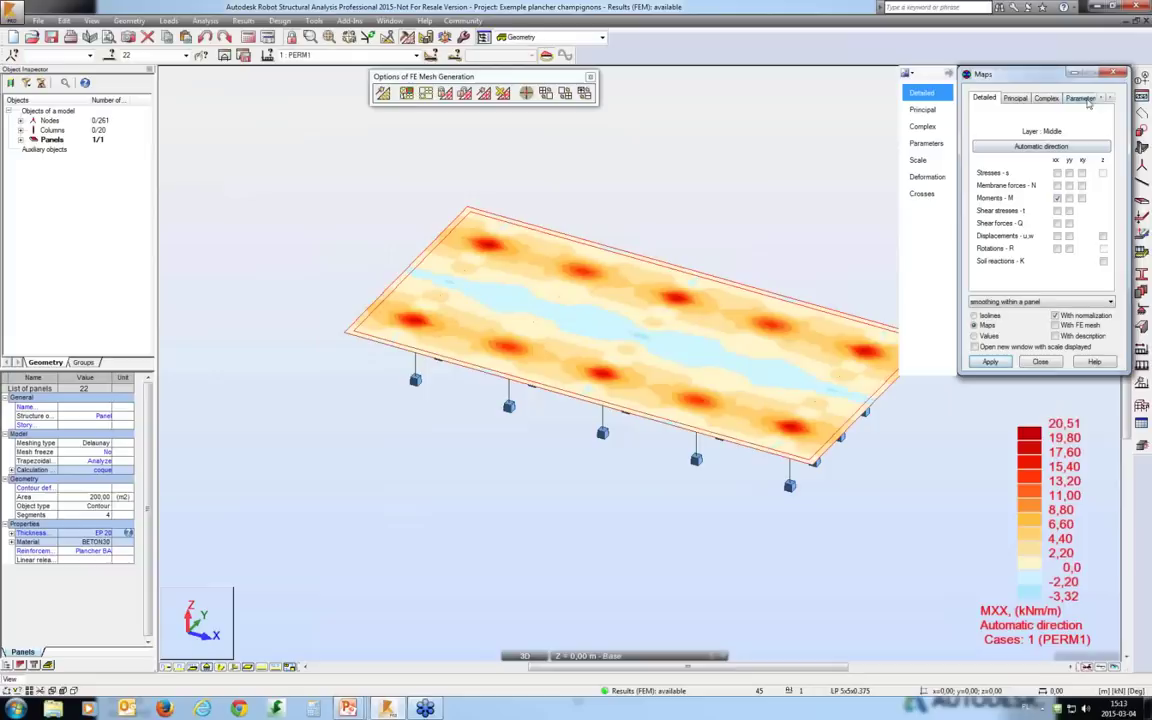
click(1055, 336)
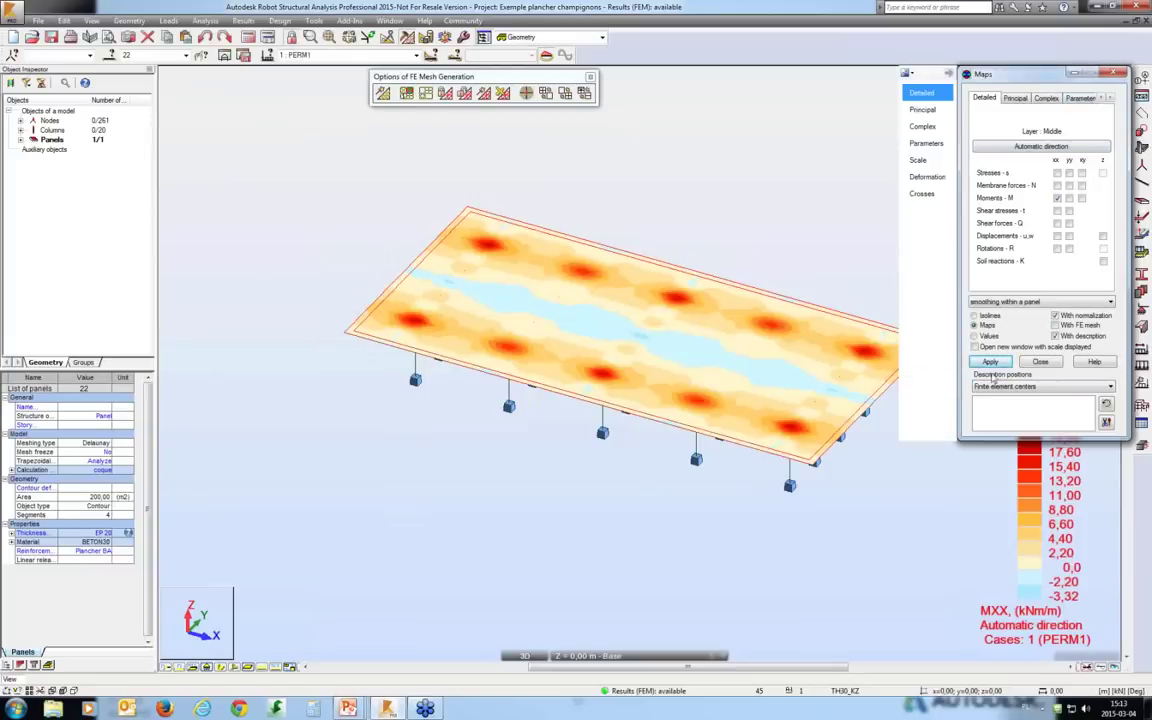
click(992, 364)
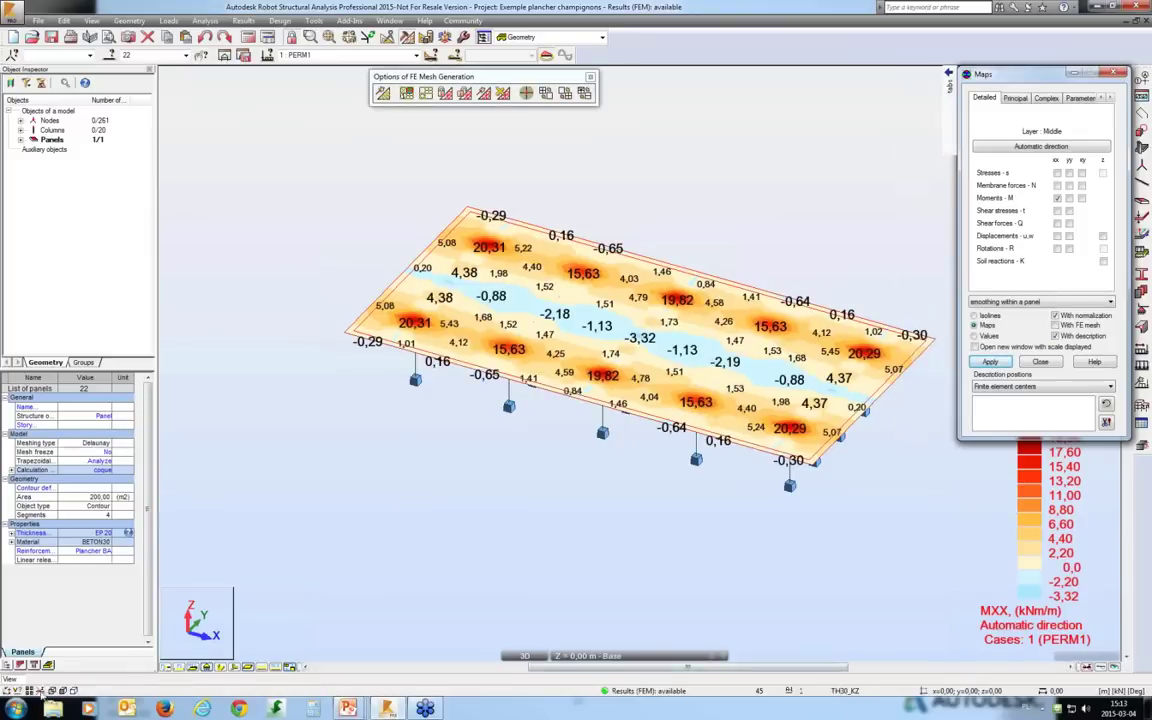
Step: Remove the xx moment map and open the mesh refinement settings beside the model
click(1057, 197)
click(989, 361)
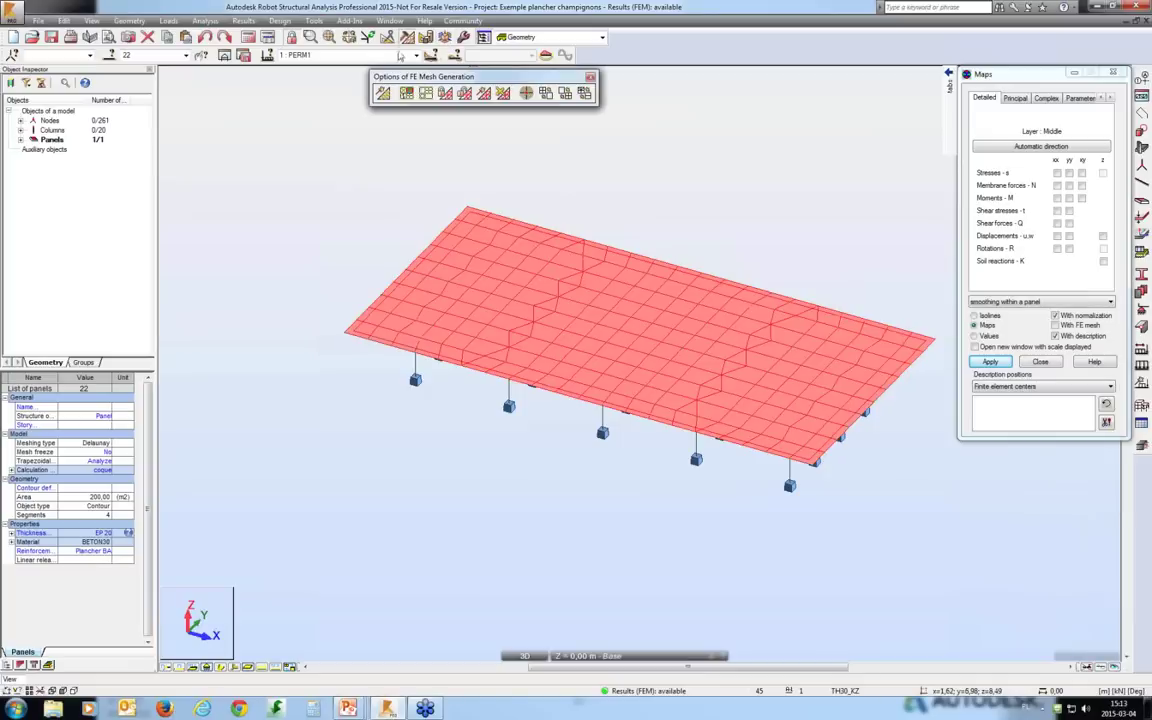
click(567, 94)
drag(430, 79, 172, 135)
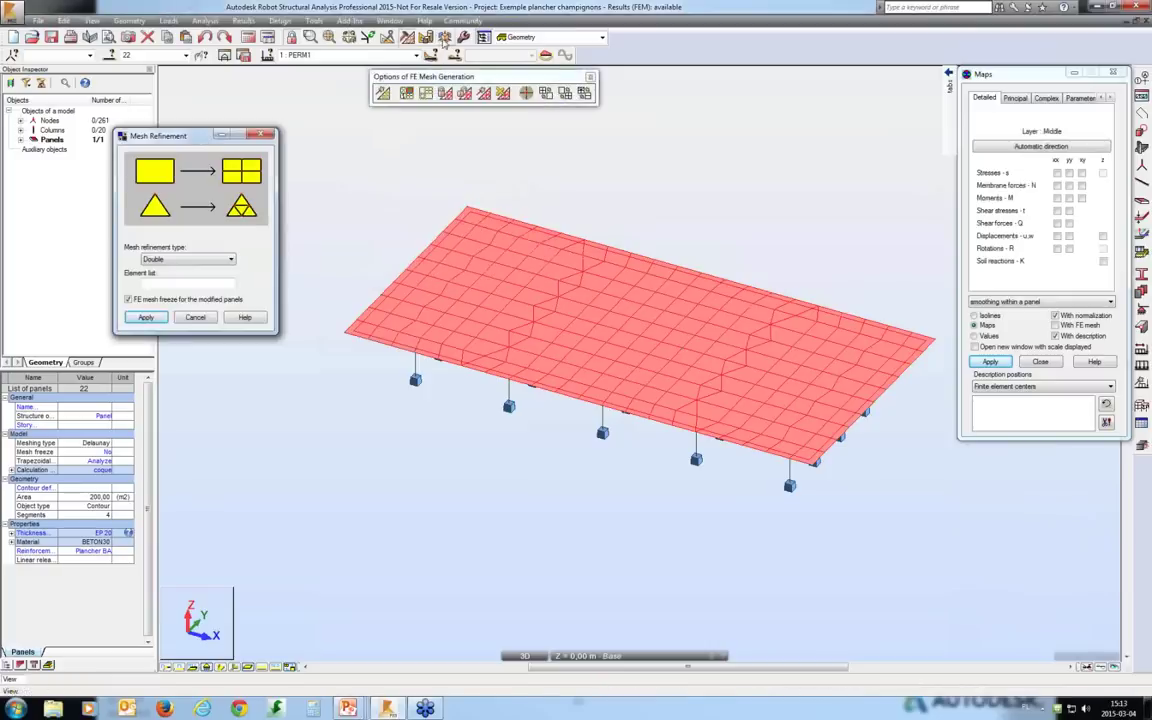
Step: Show the slab in plan, projected onto the XY plane
click(397, 40)
click(514, 93)
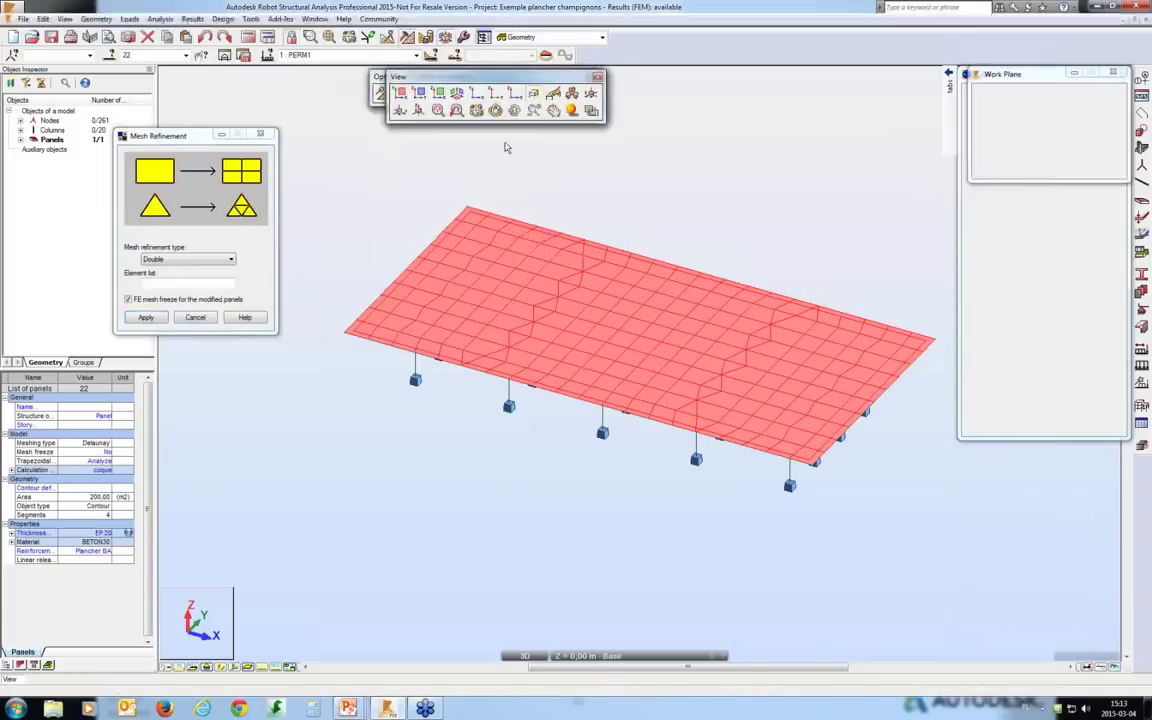
click(432, 259)
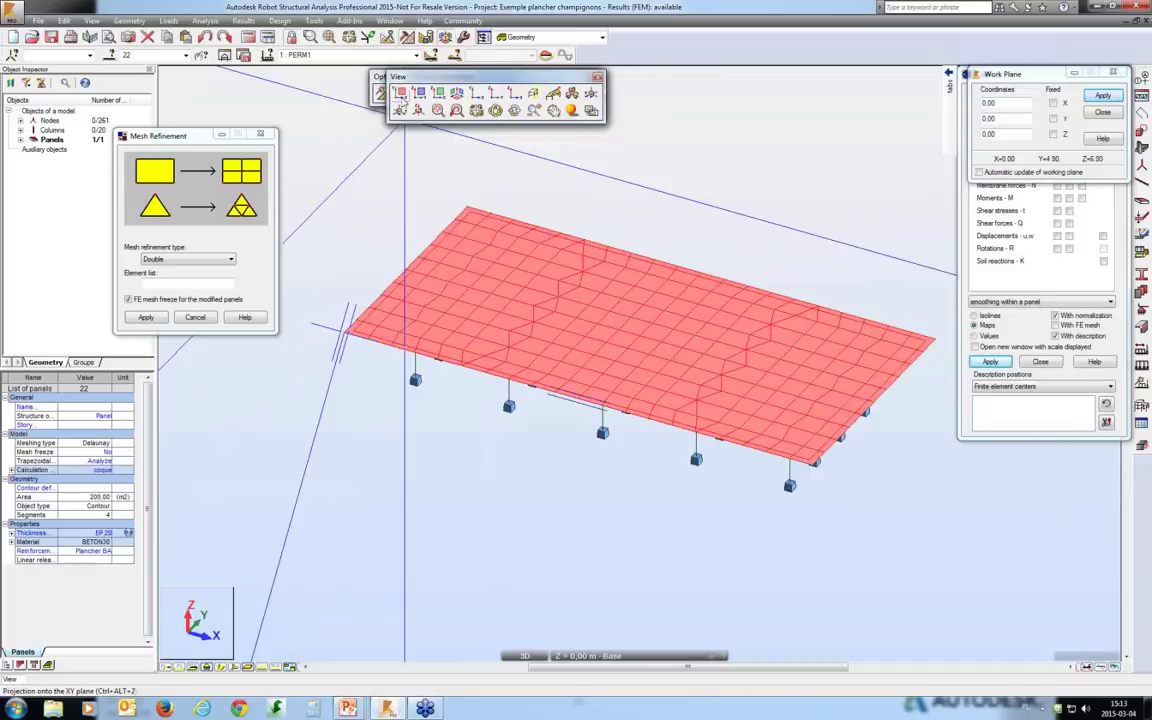
click(400, 93)
Step: Select all nodes that belong to any bar, using the node selection by bar attribute
right_click(296, 160)
click(332, 186)
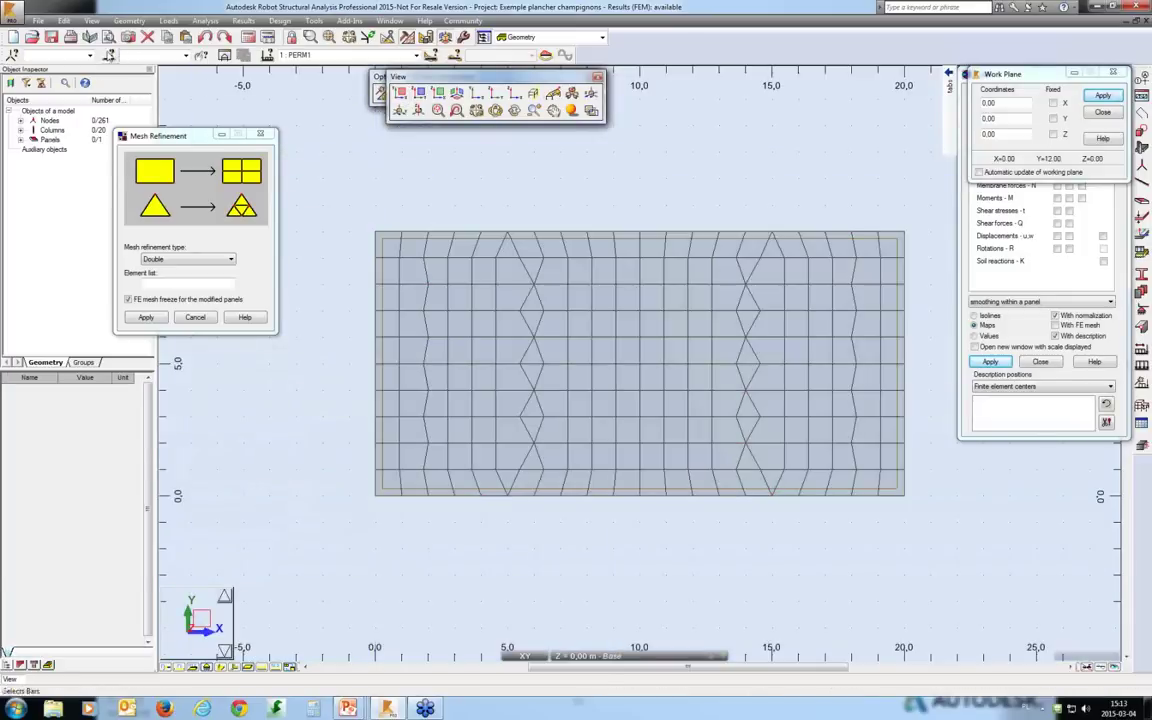
click(1000, 109)
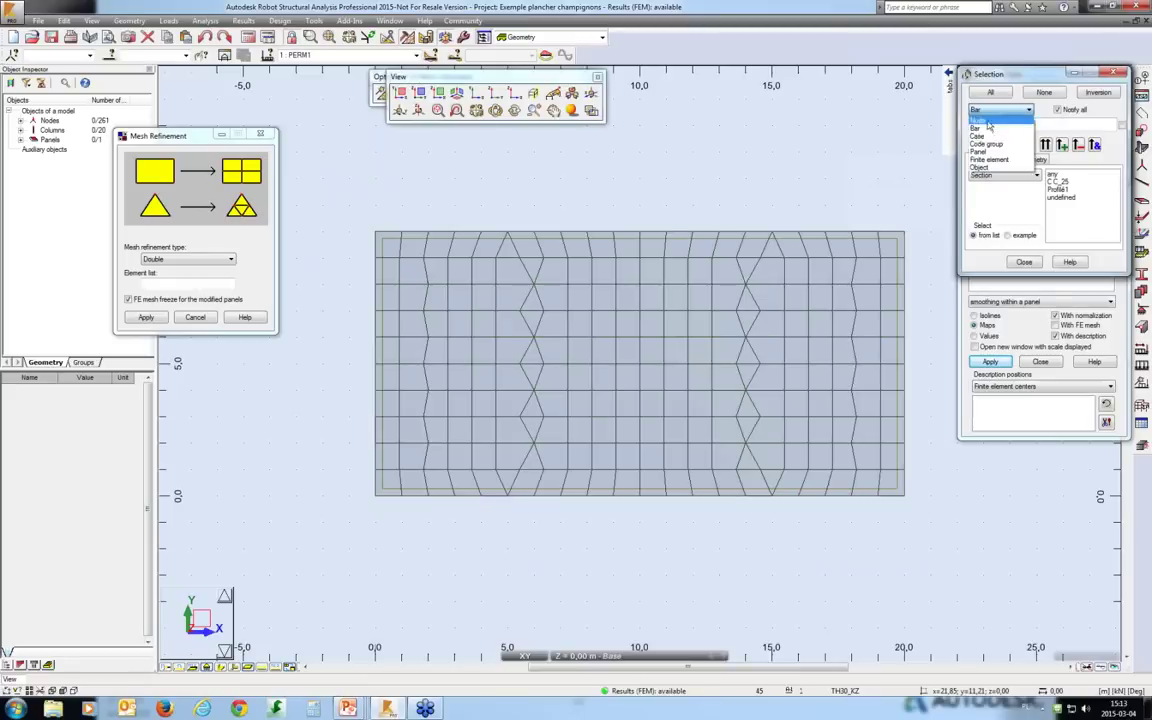
click(979, 120)
click(1037, 176)
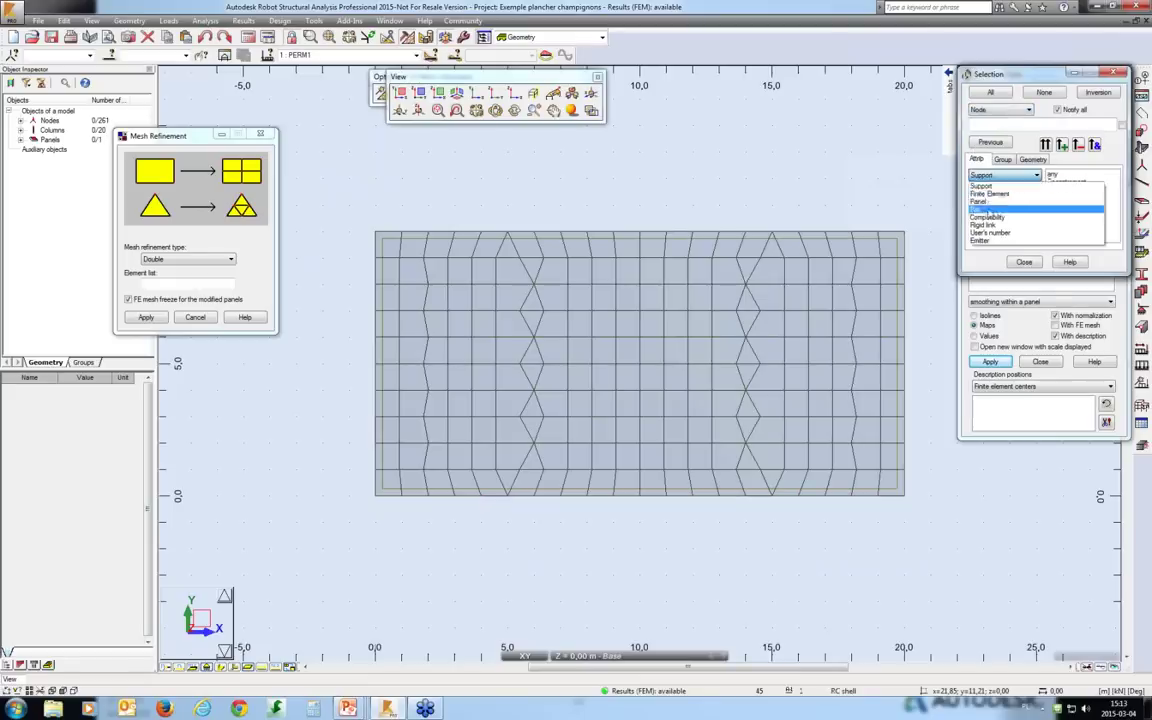
click(980, 199)
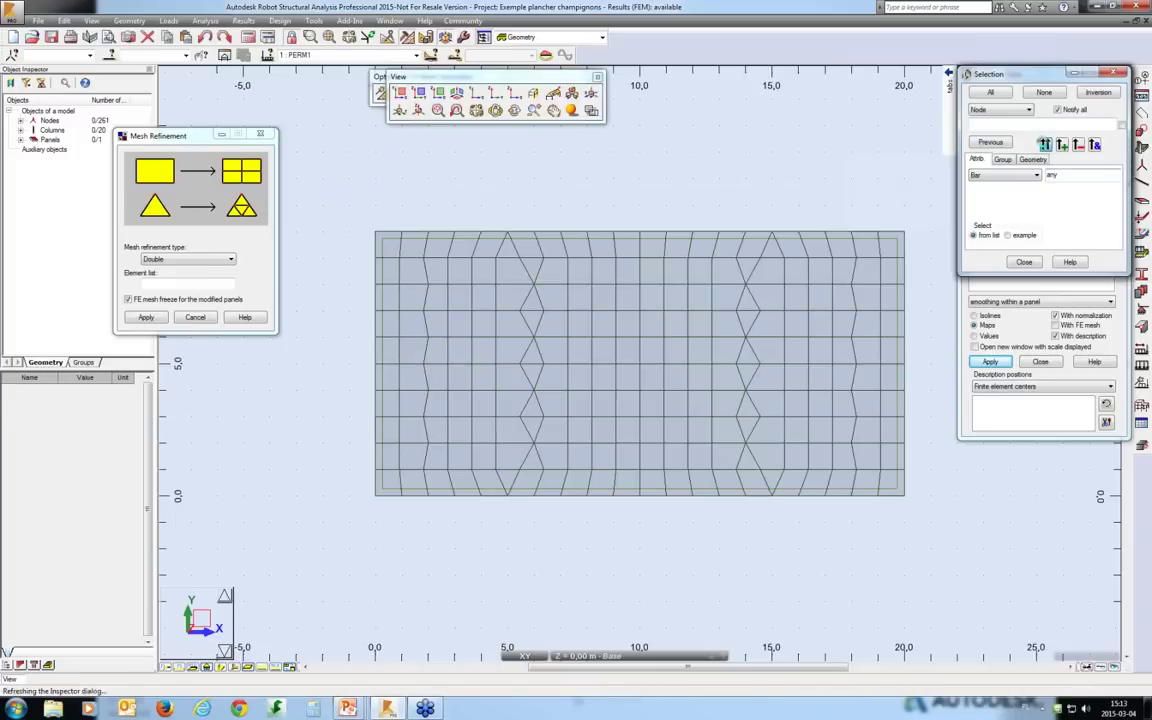
click(1045, 144)
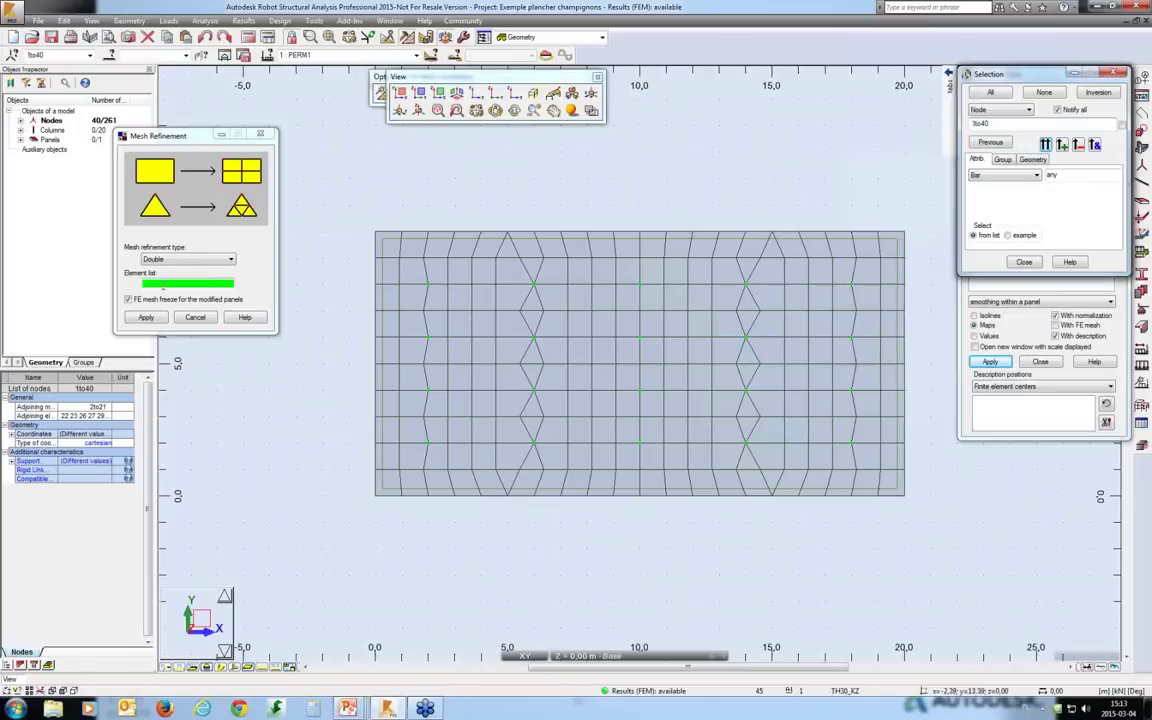
Step: Apply Double mesh refinement, with the mesh frozen, to the vertical strips of slab elements around the column lines
click(163, 285)
drag(398, 518, 461, 214)
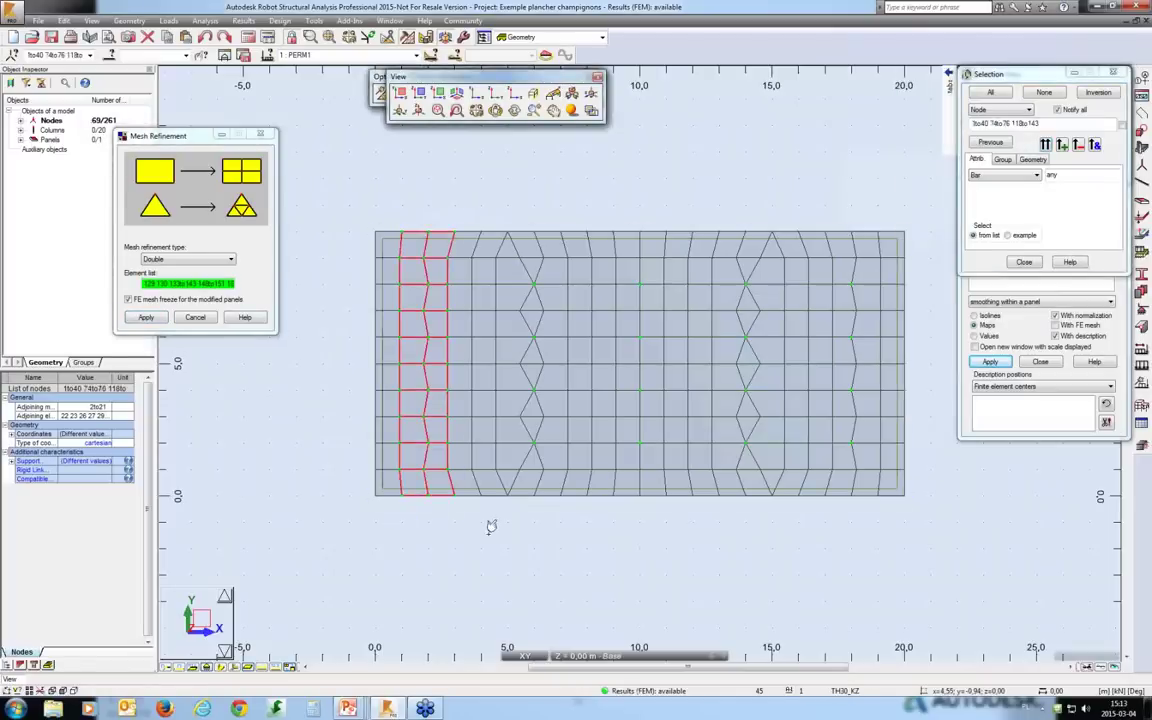
drag(484, 522, 580, 214)
drag(702, 540, 784, 211)
drag(604, 517, 684, 185)
drag(808, 511, 871, 218)
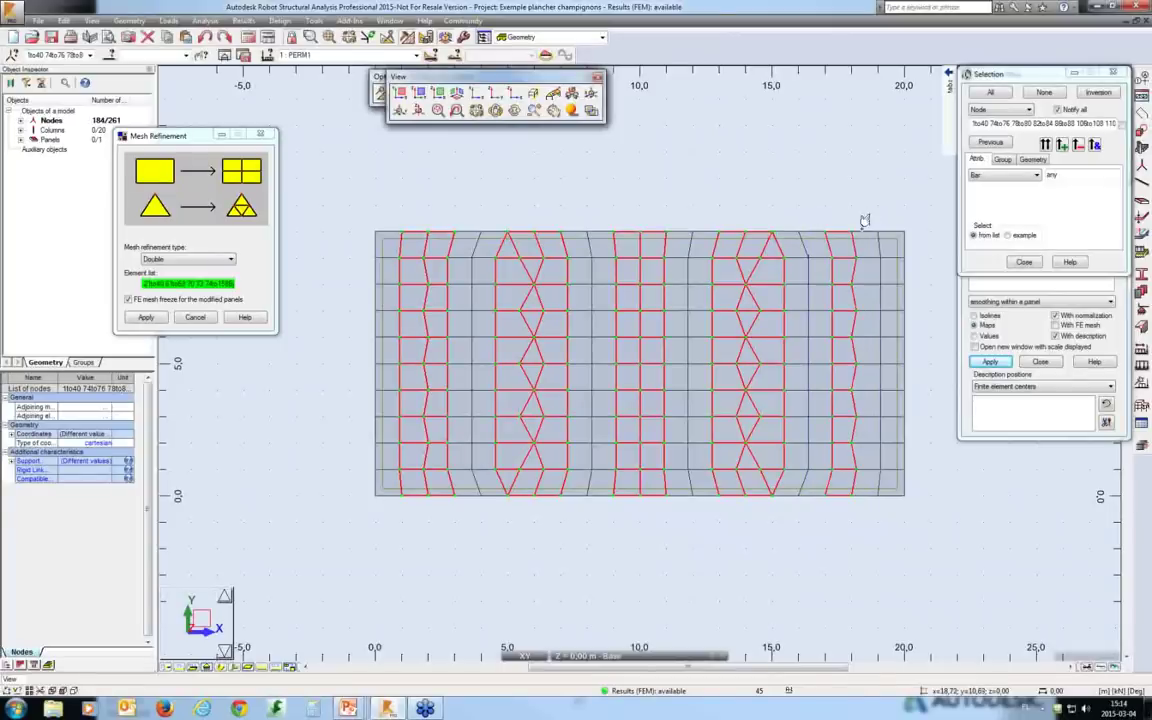
drag(788, 514, 828, 216)
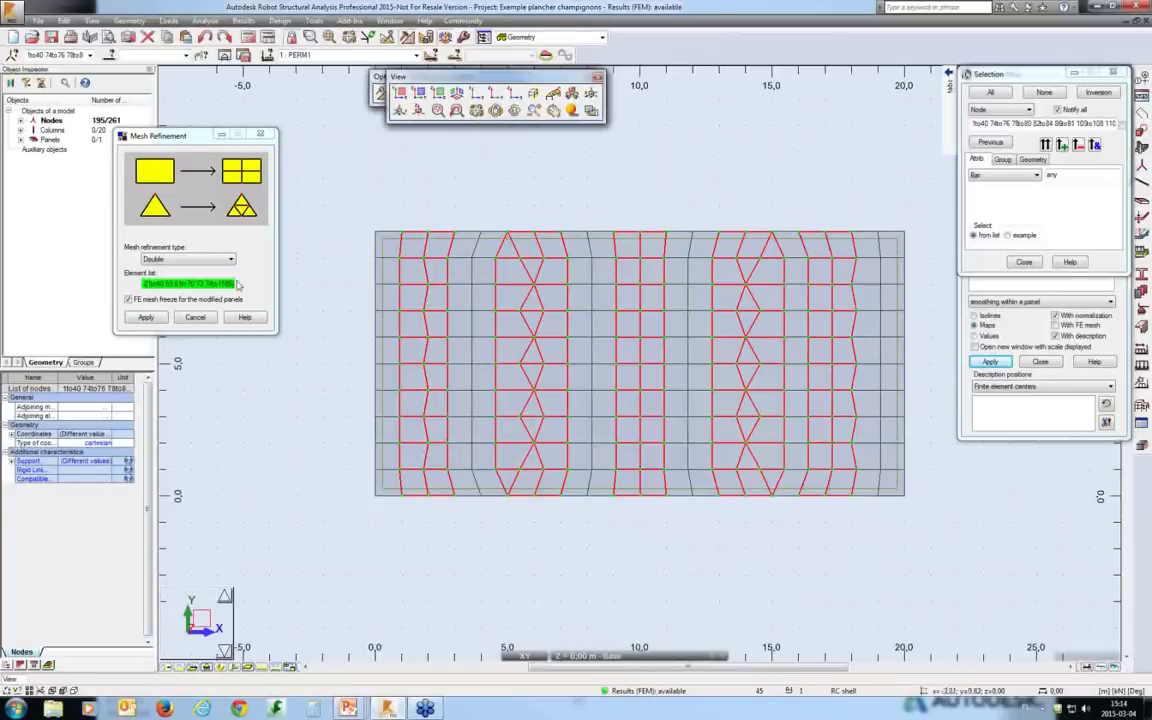
click(146, 318)
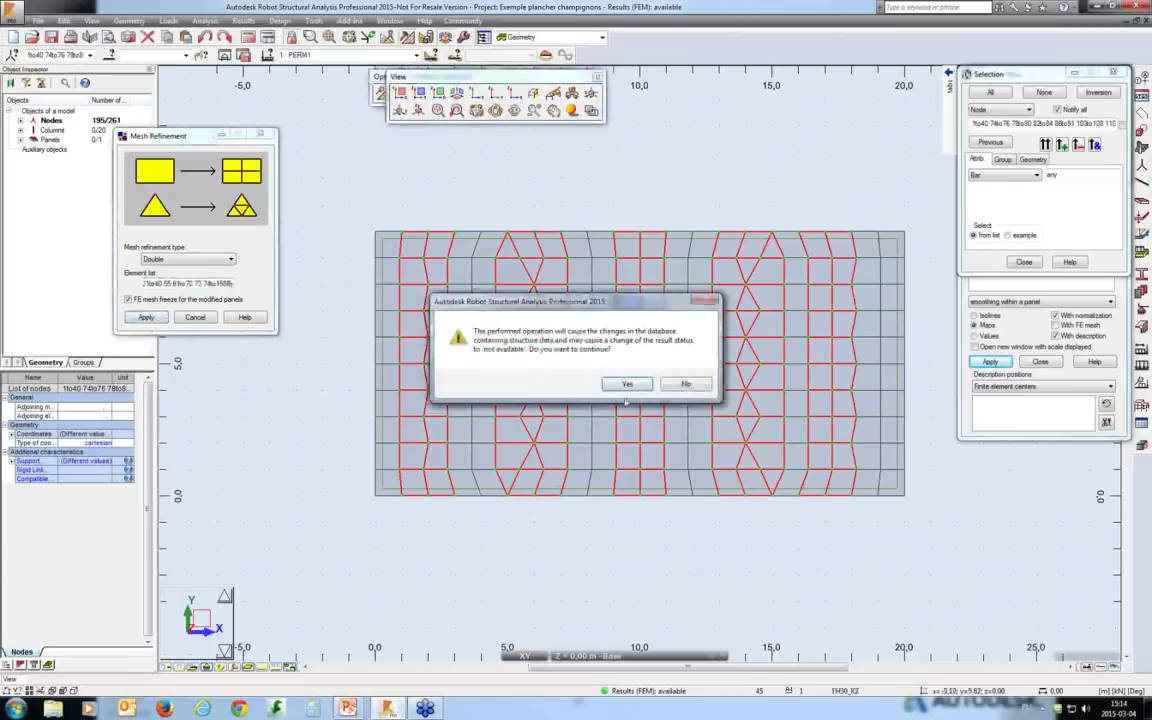
click(627, 384)
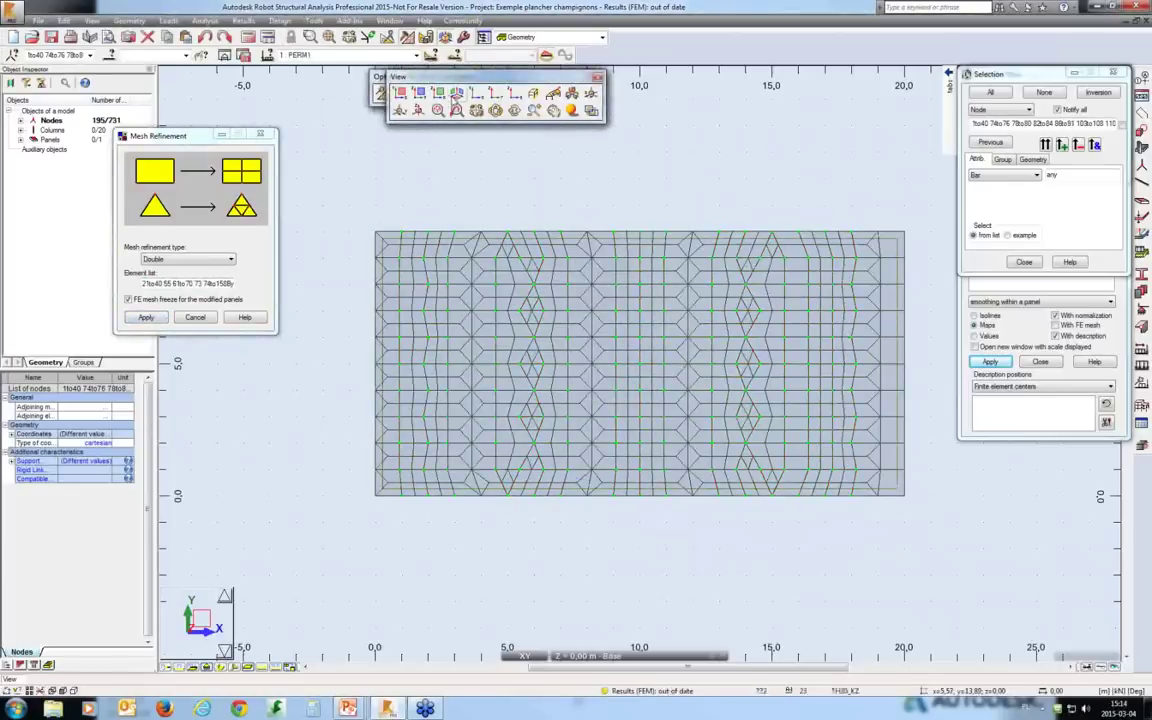
Step: Recalculate the structure and display the xx moment map on the refined slab mesh
click(400, 34)
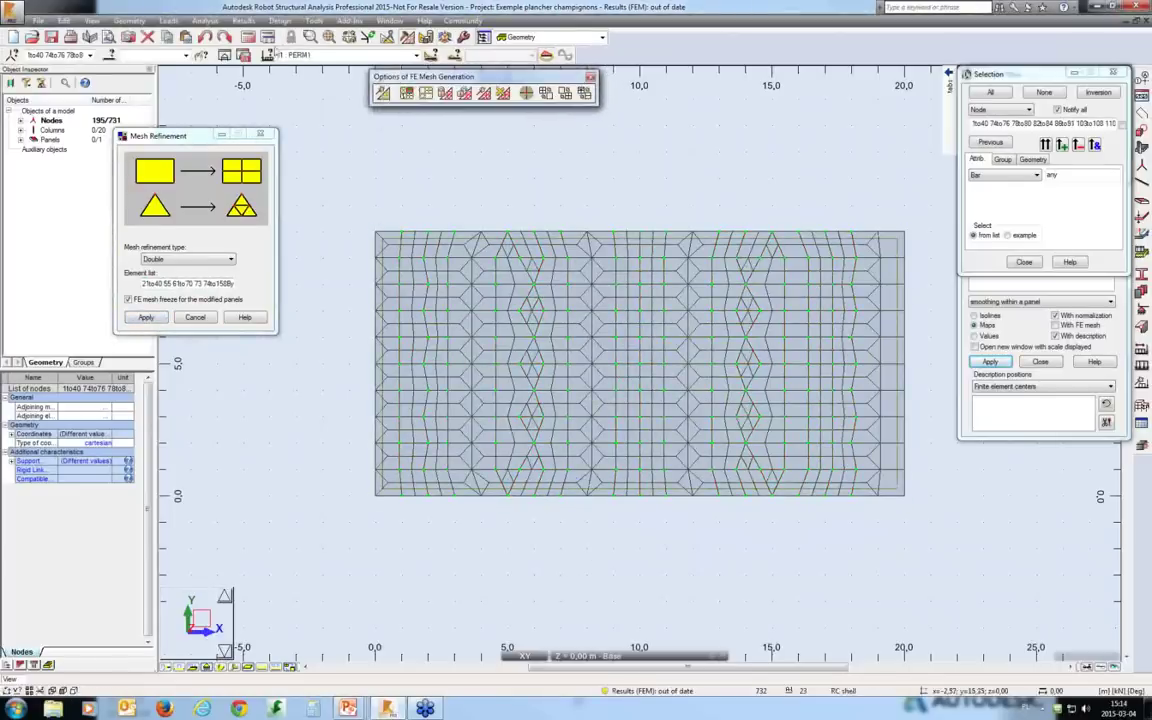
click(249, 38)
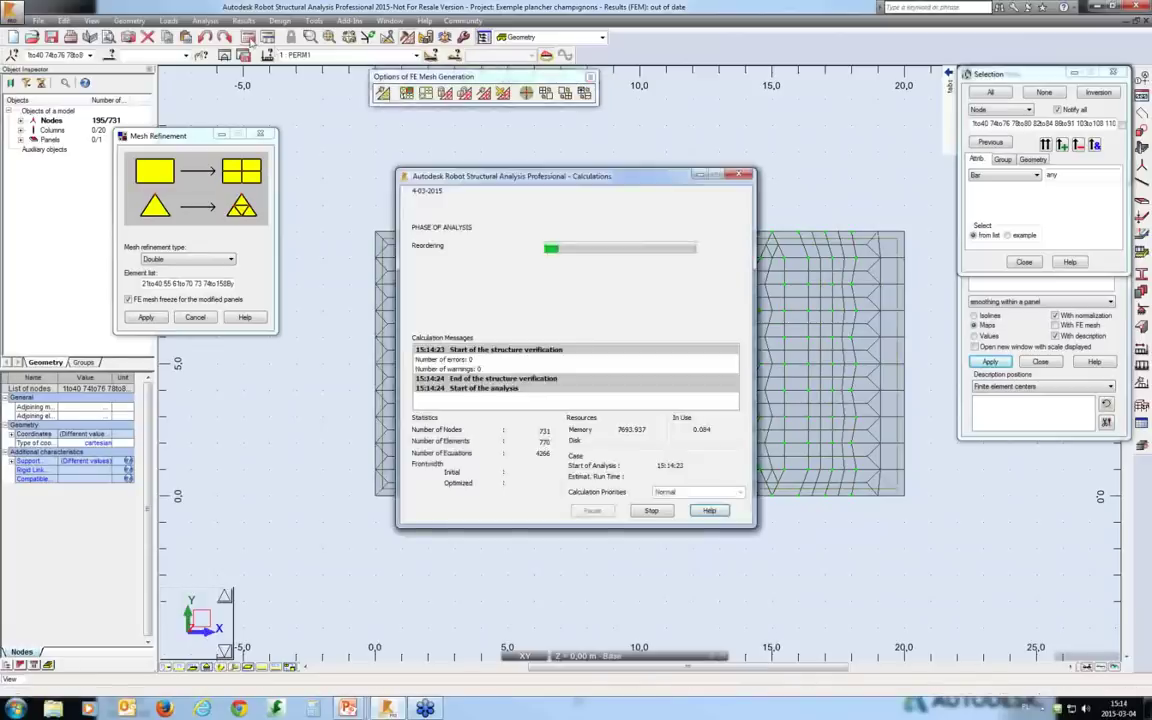
click(1122, 74)
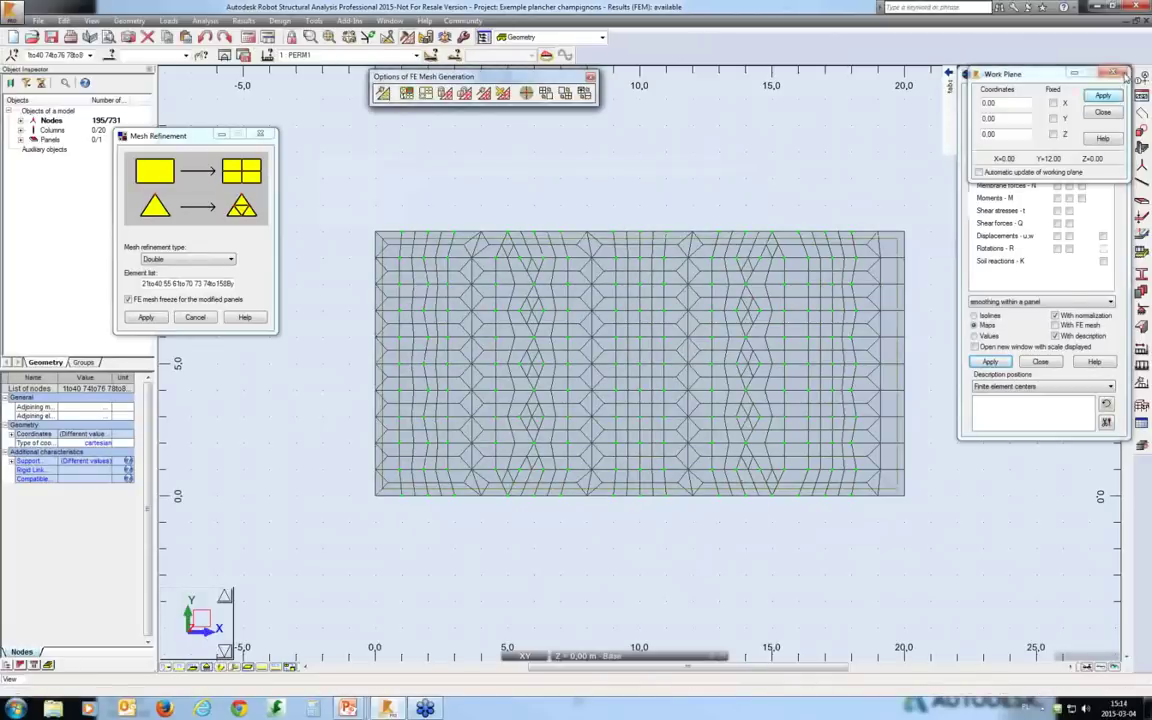
click(1076, 282)
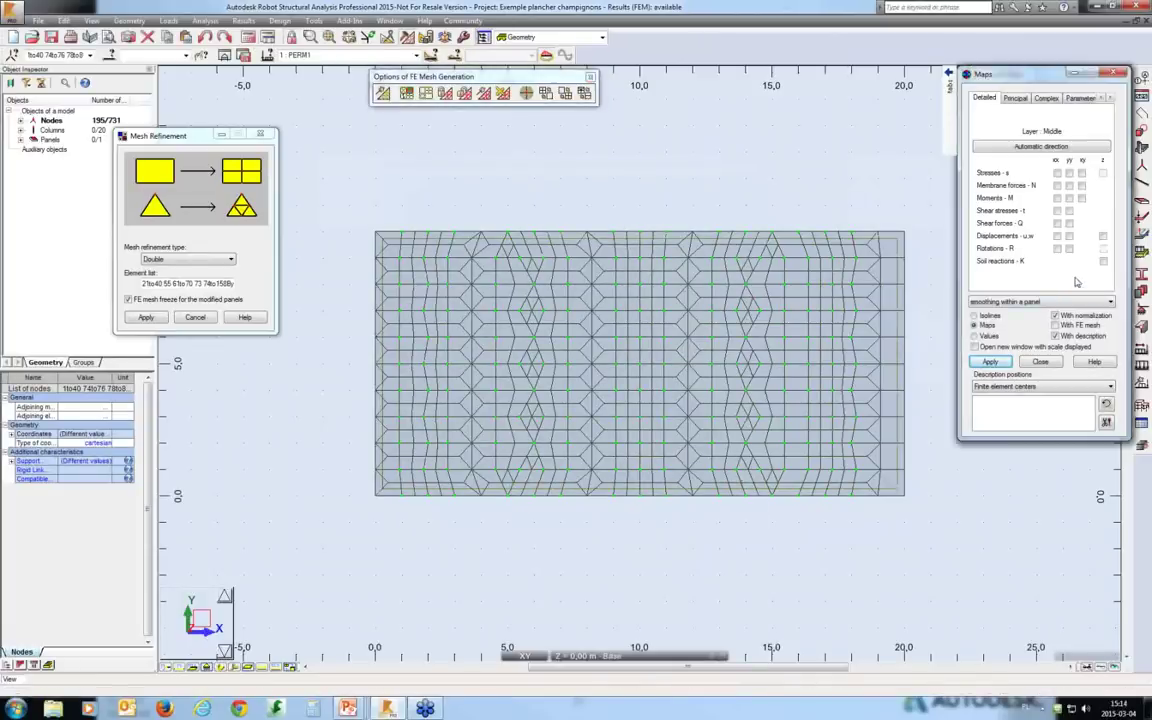
click(1057, 198)
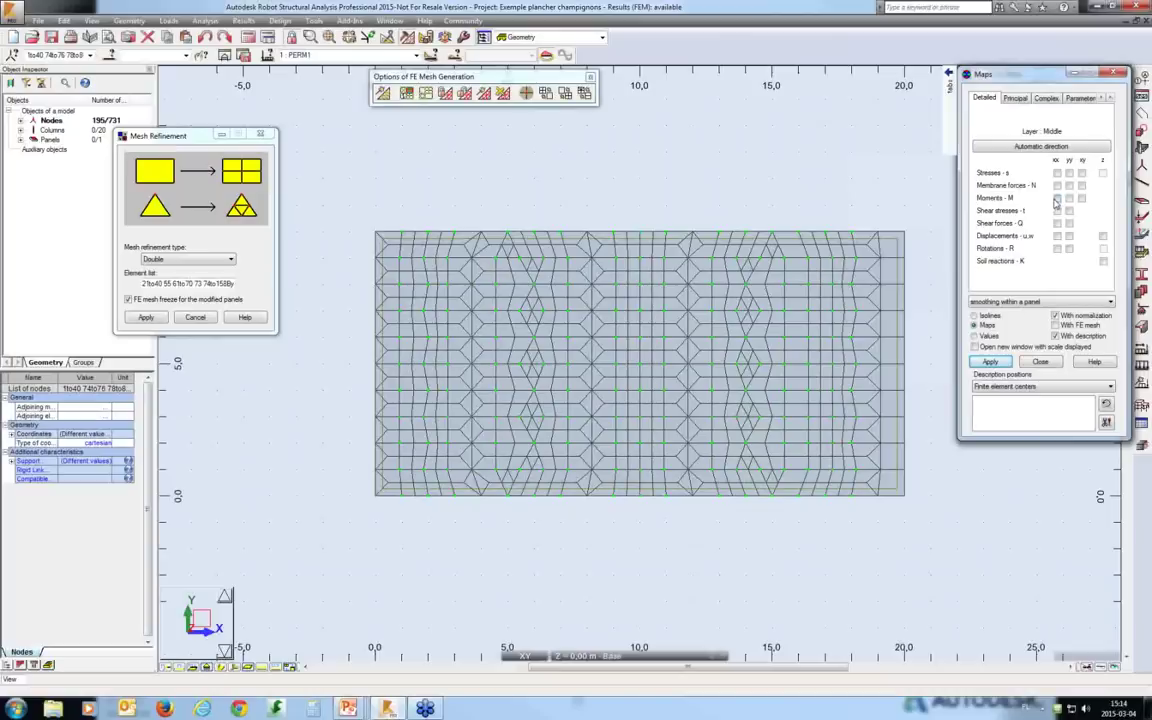
click(988, 362)
Step: Enable the reduction of forces above columns and walls for the moment map
click(1080, 97)
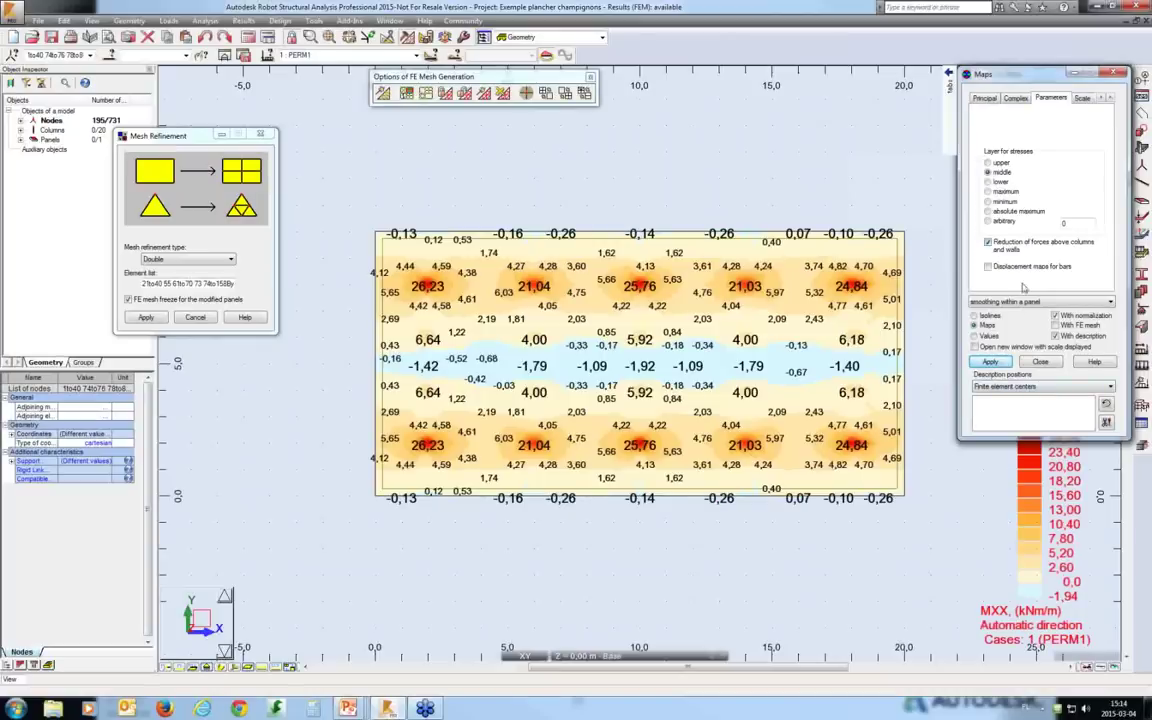
click(989, 362)
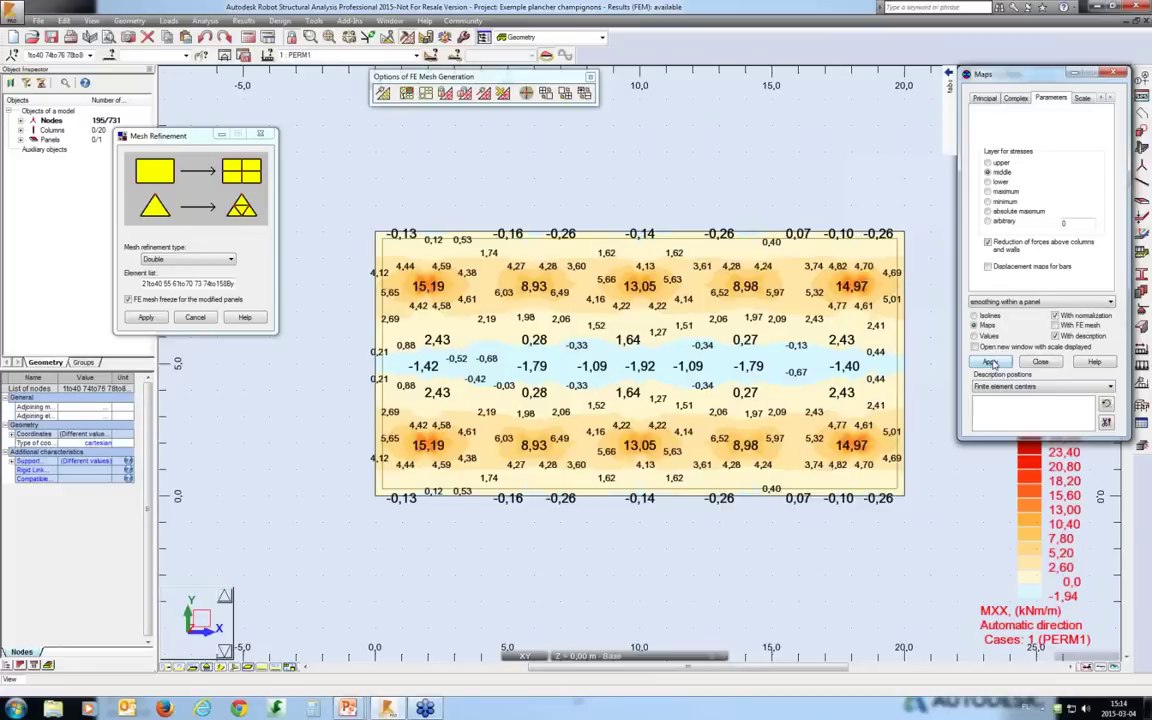
Step: Clear the moment map, delete the slab's refined finite element mesh, and close the mesh refinement settings
click(990, 363)
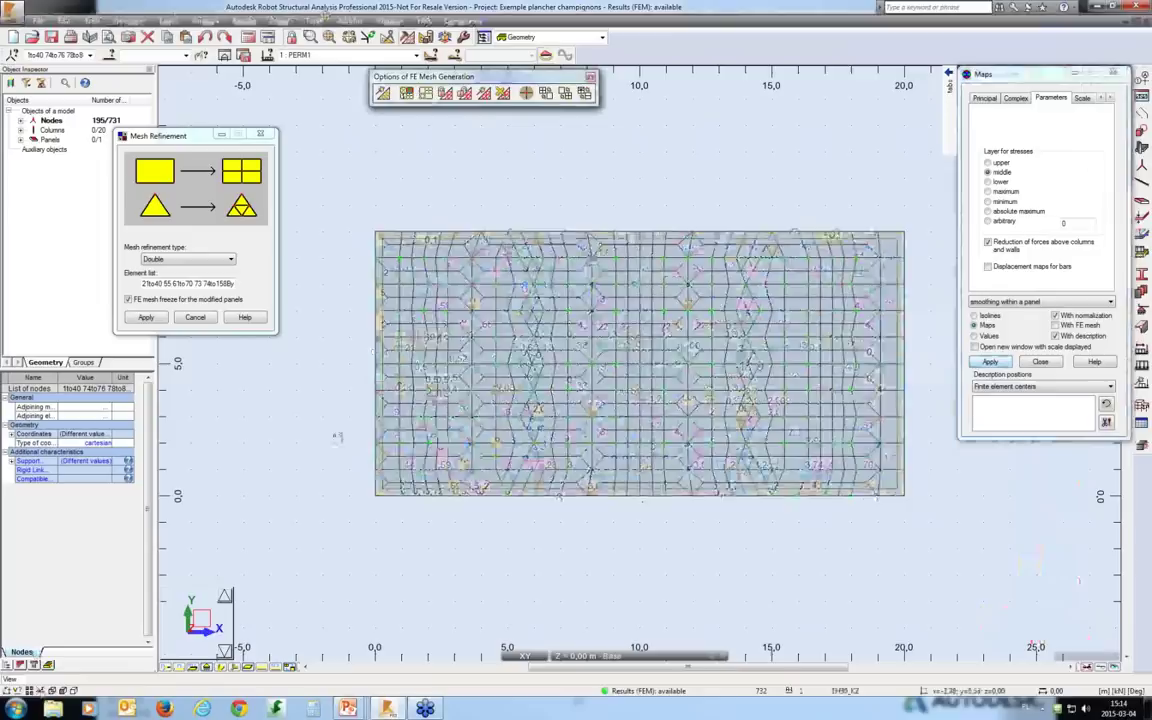
click(460, 92)
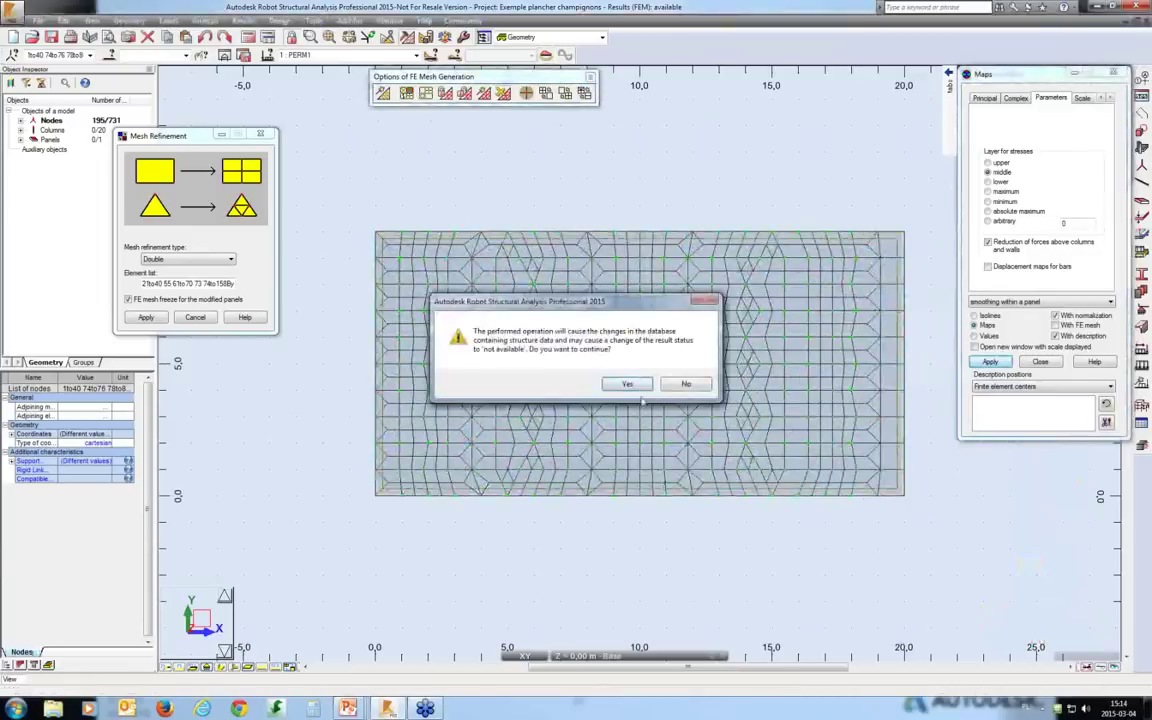
click(627, 384)
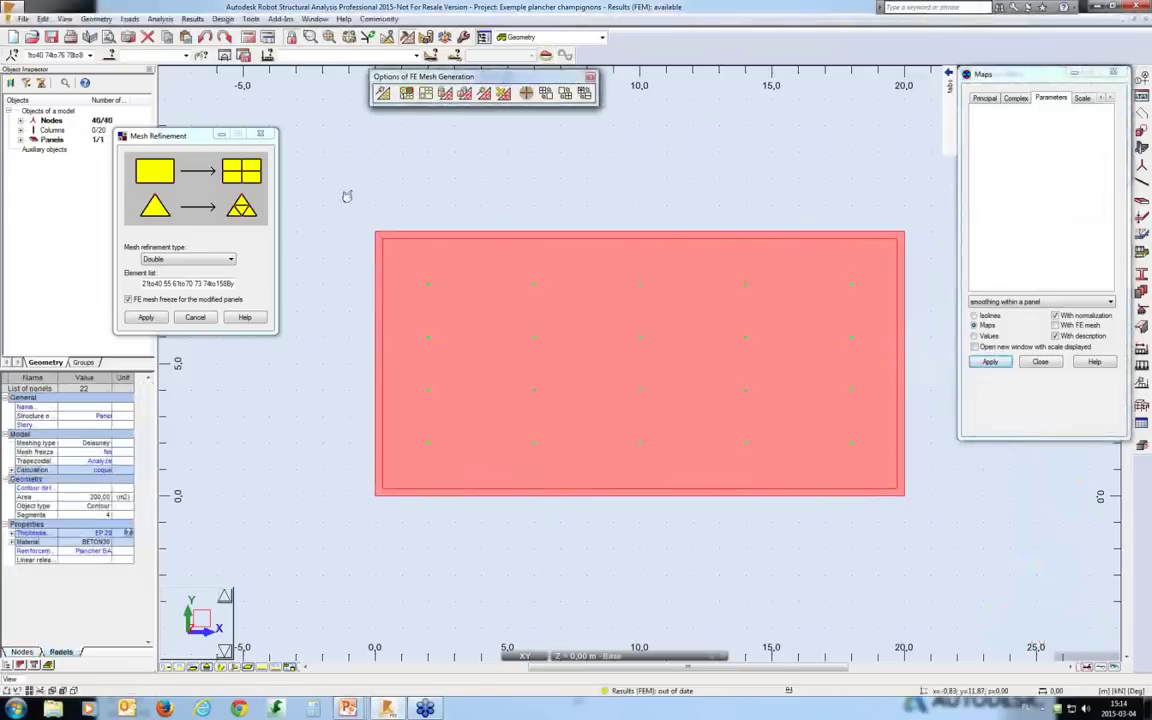
click(260, 134)
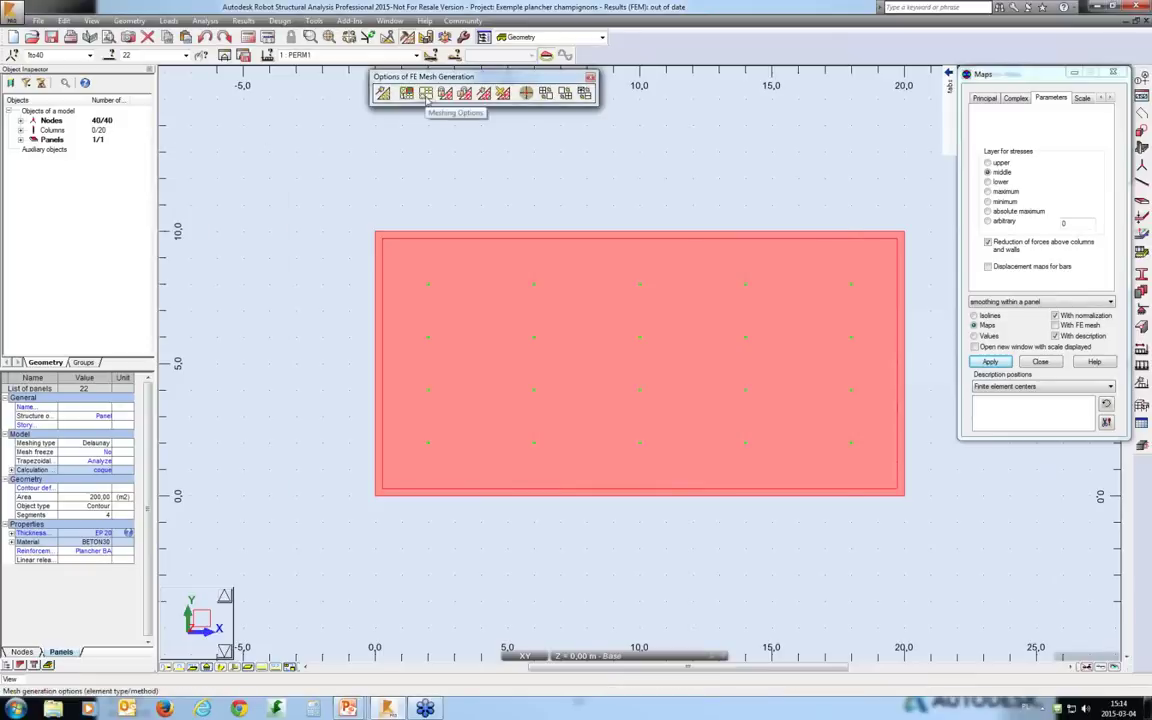
Step: Set the slab's meshing to Delaunay with 1.00 m elements and Delaunay + Kang refinement using user-defined emitters
click(425, 94)
drag(718, 228, 205, 181)
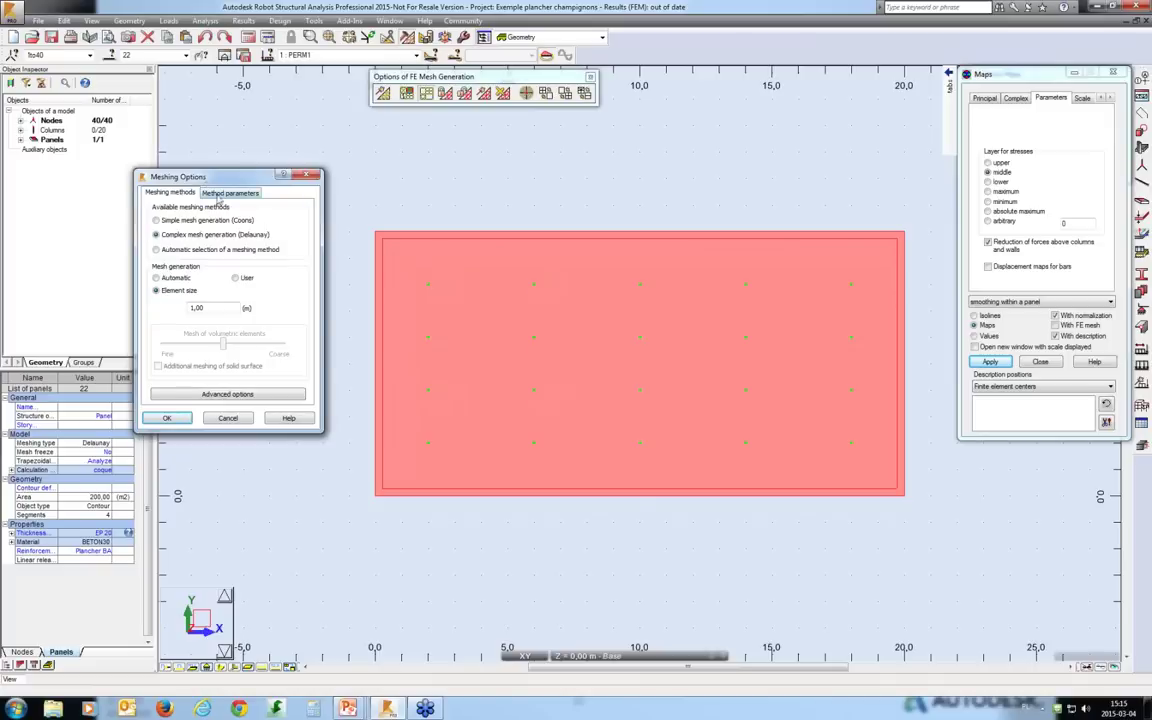
click(217, 195)
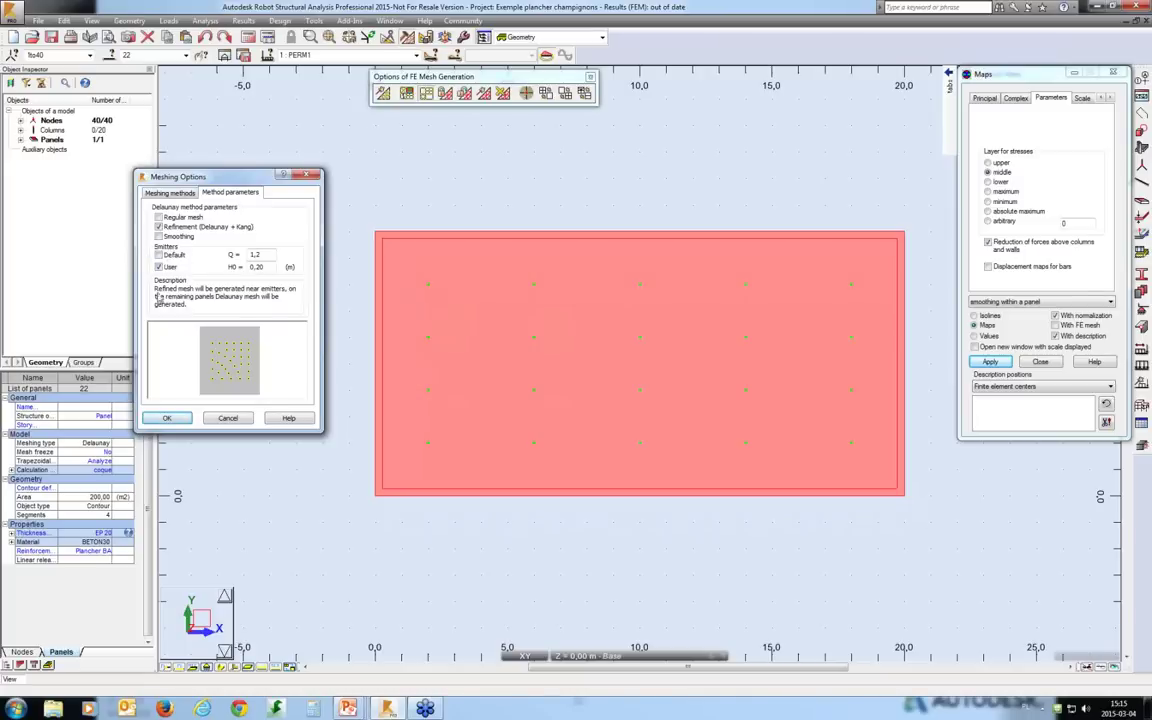
click(170, 419)
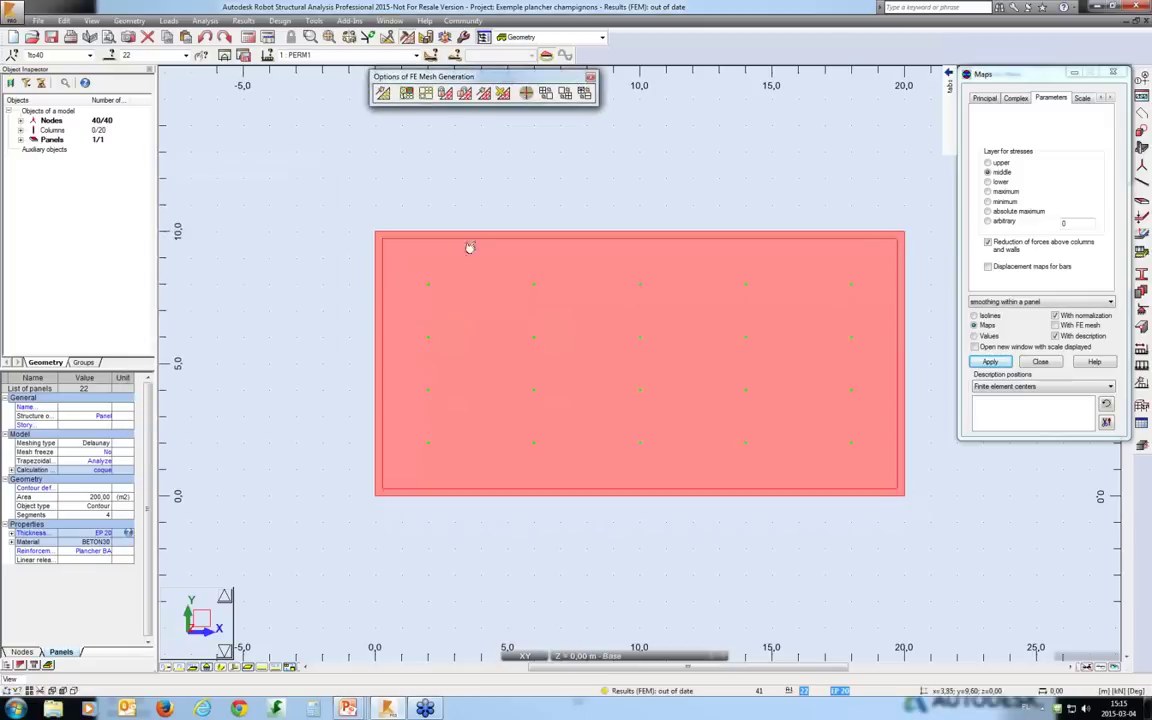
Step: Define constant-density emitters with H0 = 0.2 m at all column nodes of the slab
drag(419, 474, 860, 265)
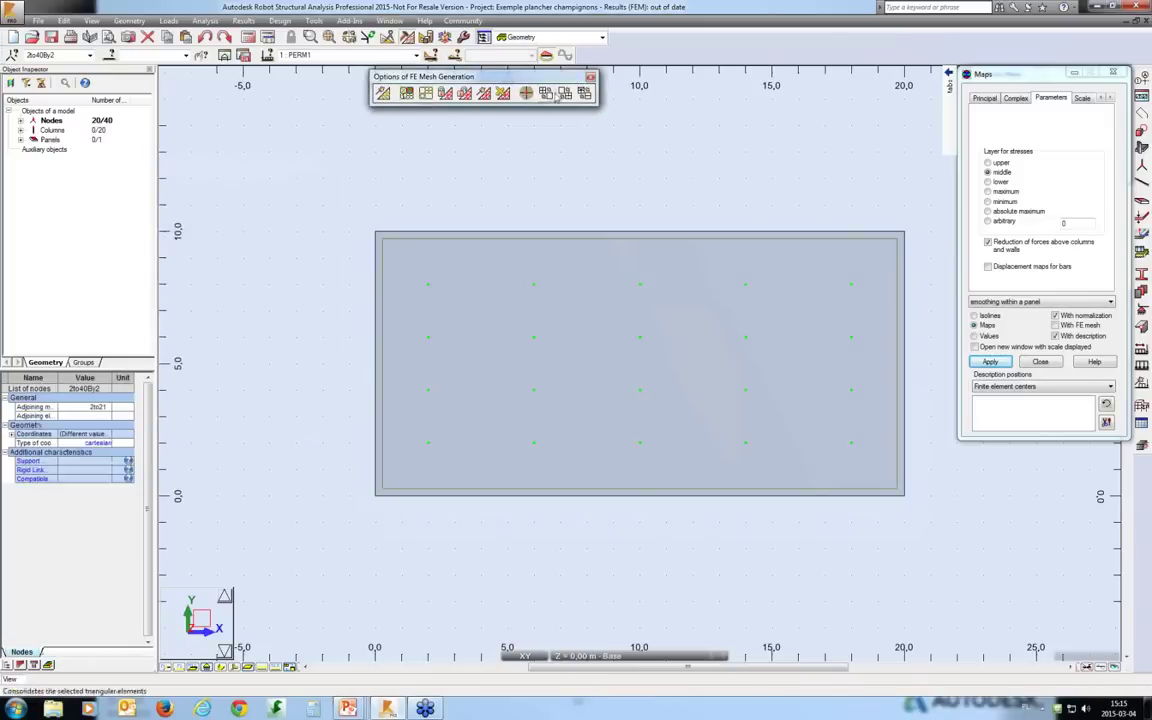
click(527, 93)
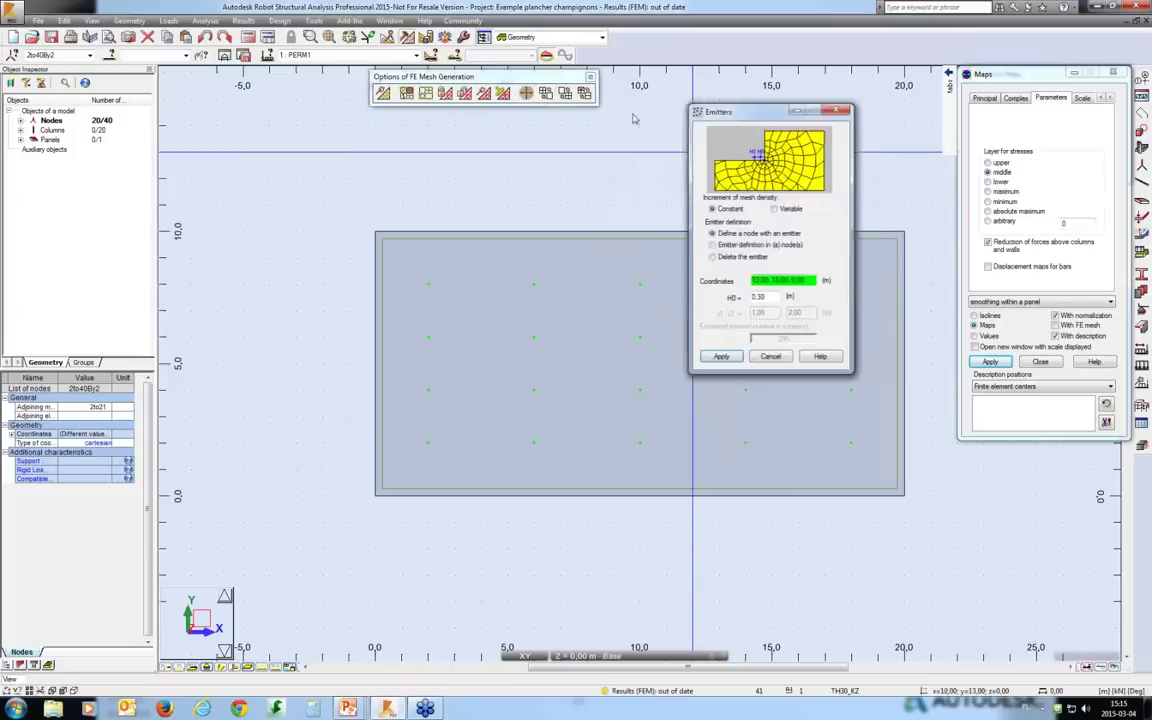
click(228, 245)
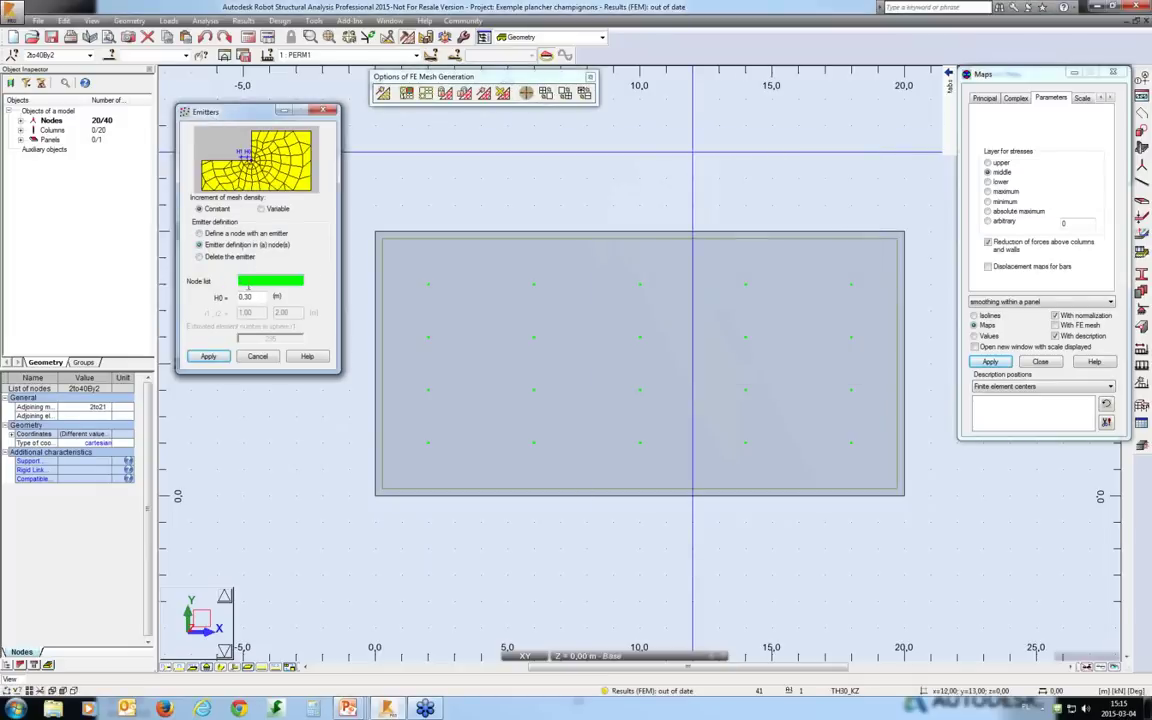
click(249, 284)
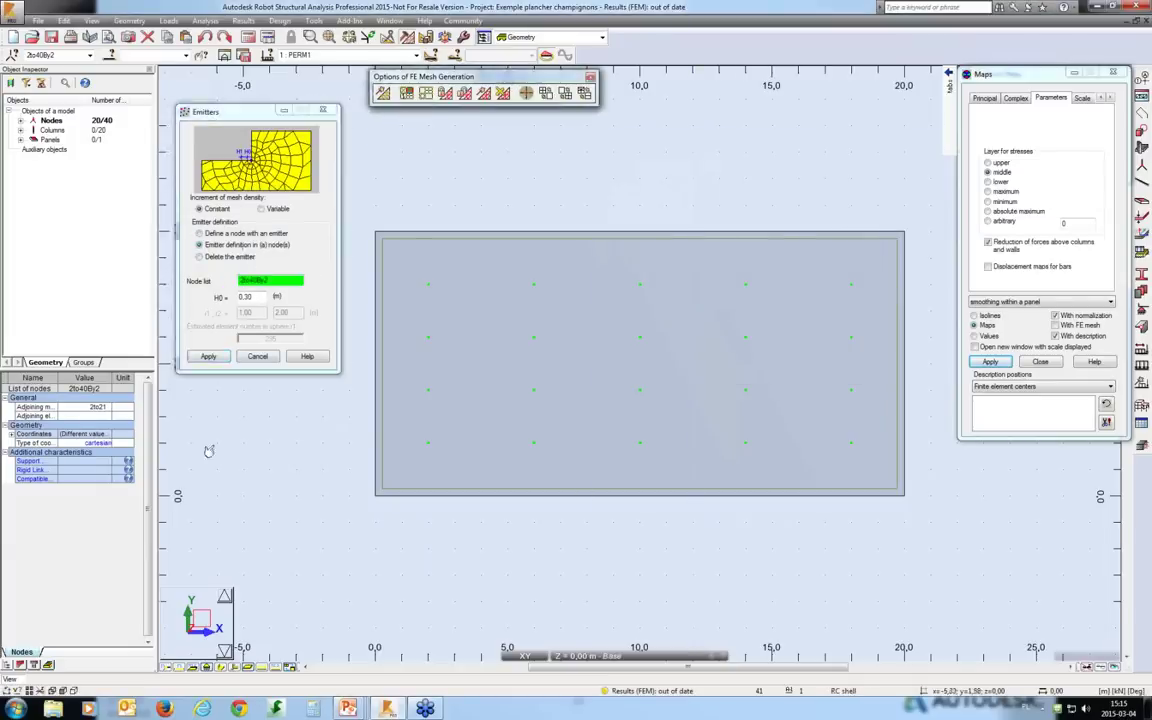
click(244, 297)
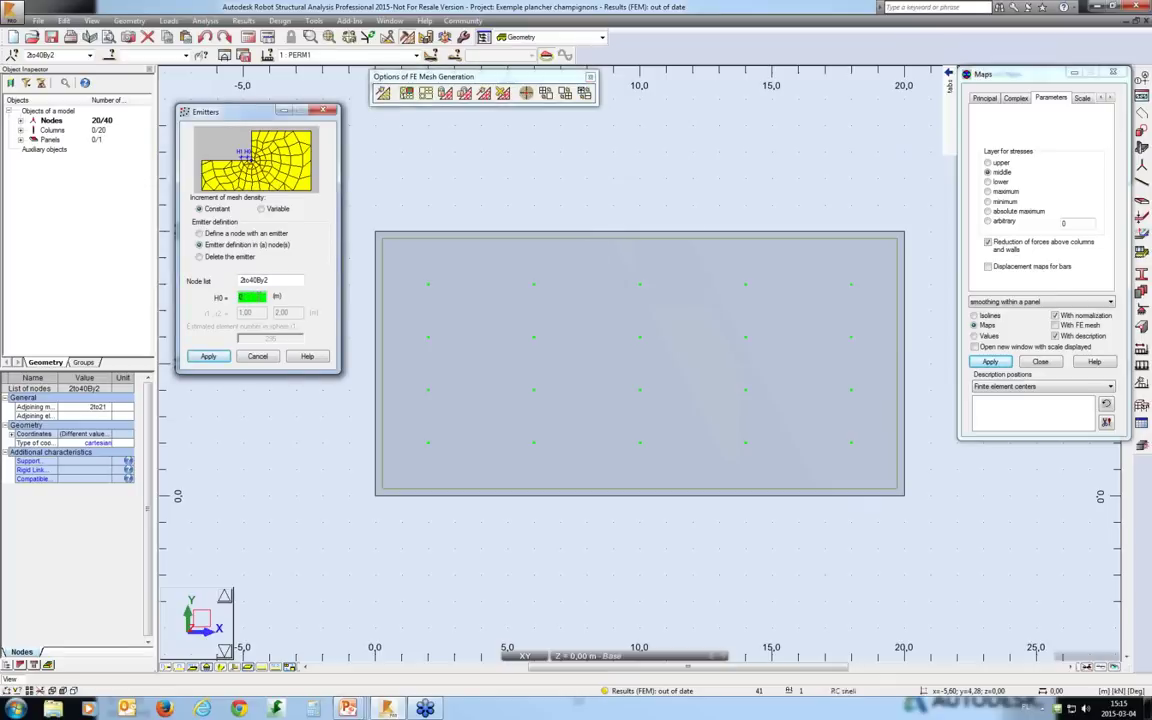
click(207, 356)
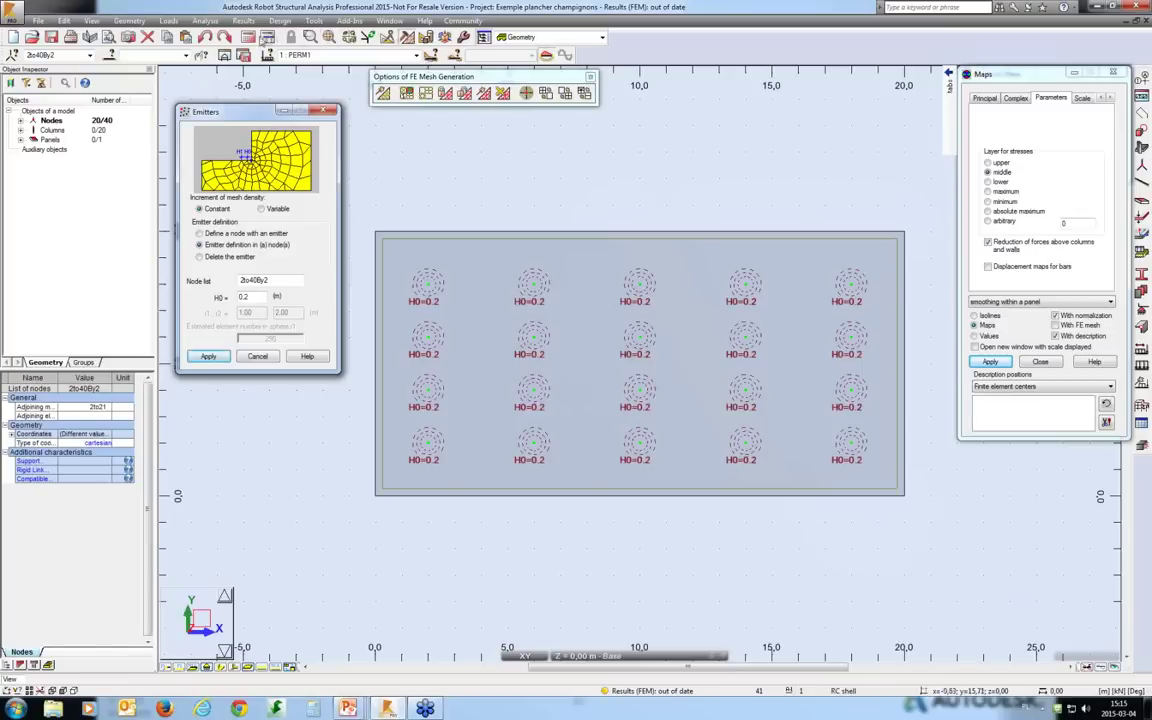
Step: Recalculate the structure and display the xx moment map on the emitter-refined slab mesh
click(249, 38)
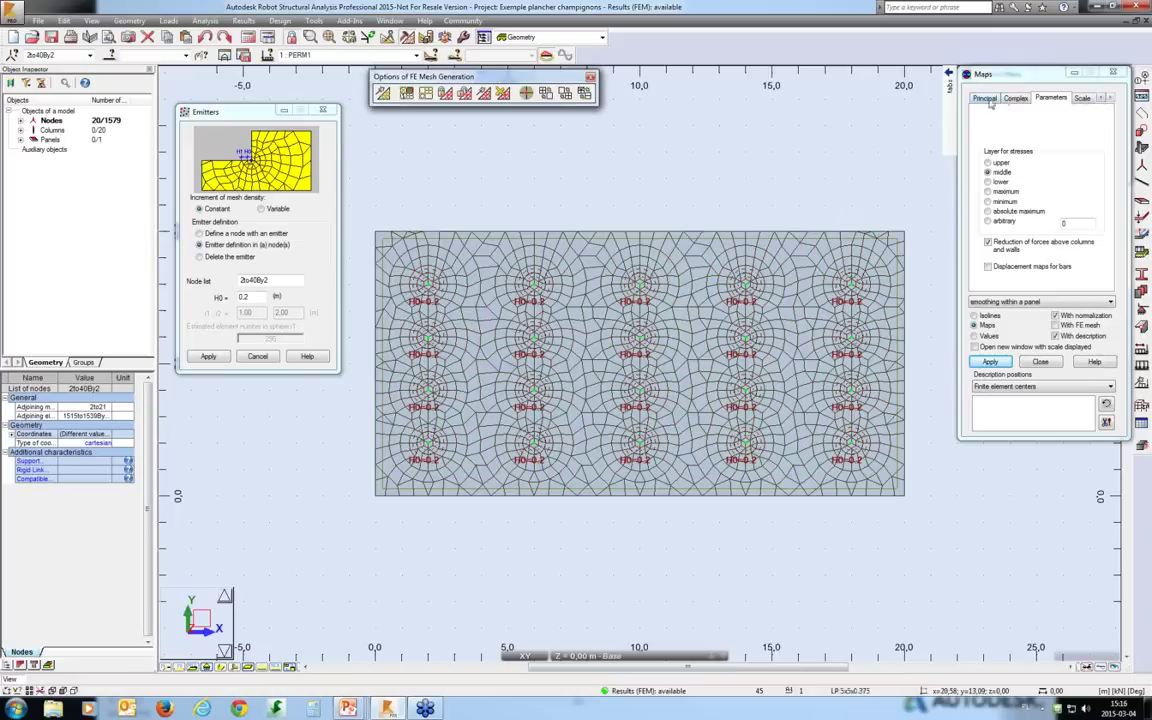
click(1100, 97)
click(984, 97)
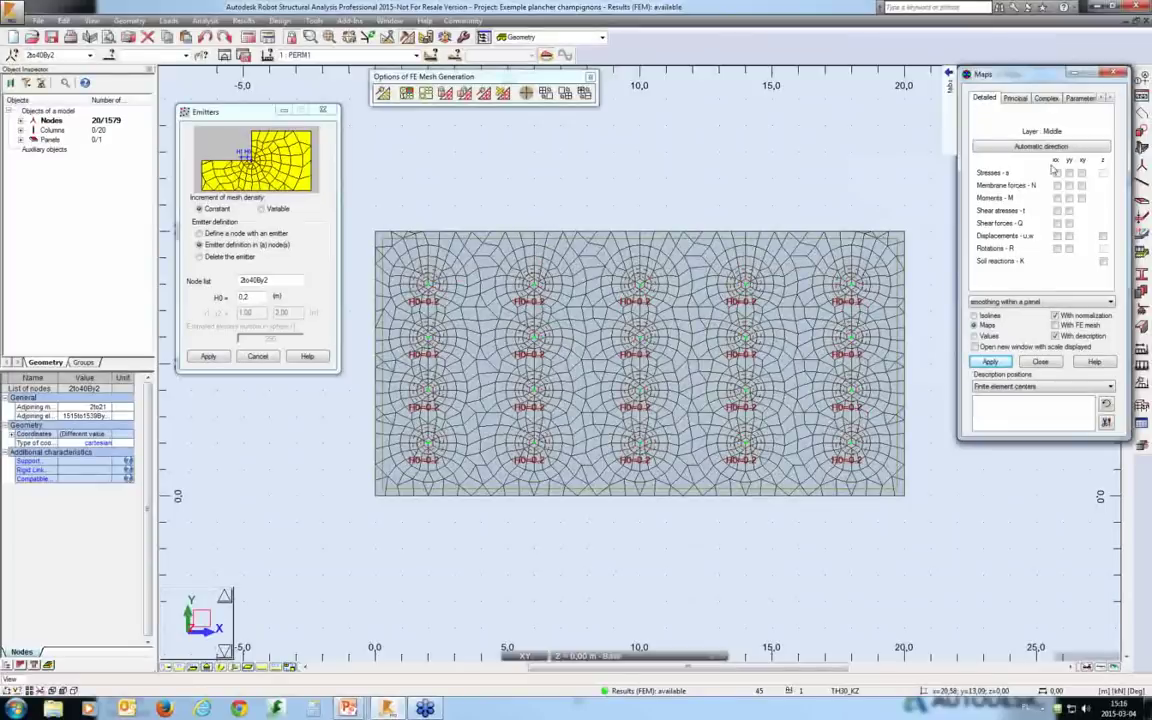
click(1057, 198)
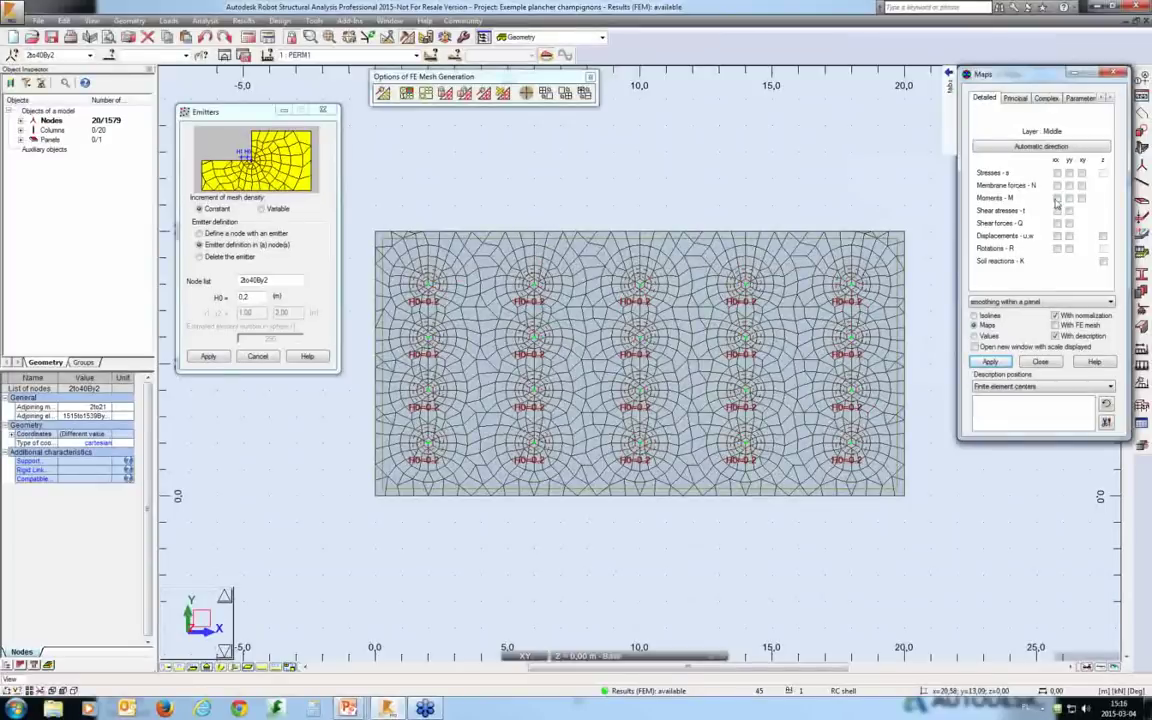
click(990, 361)
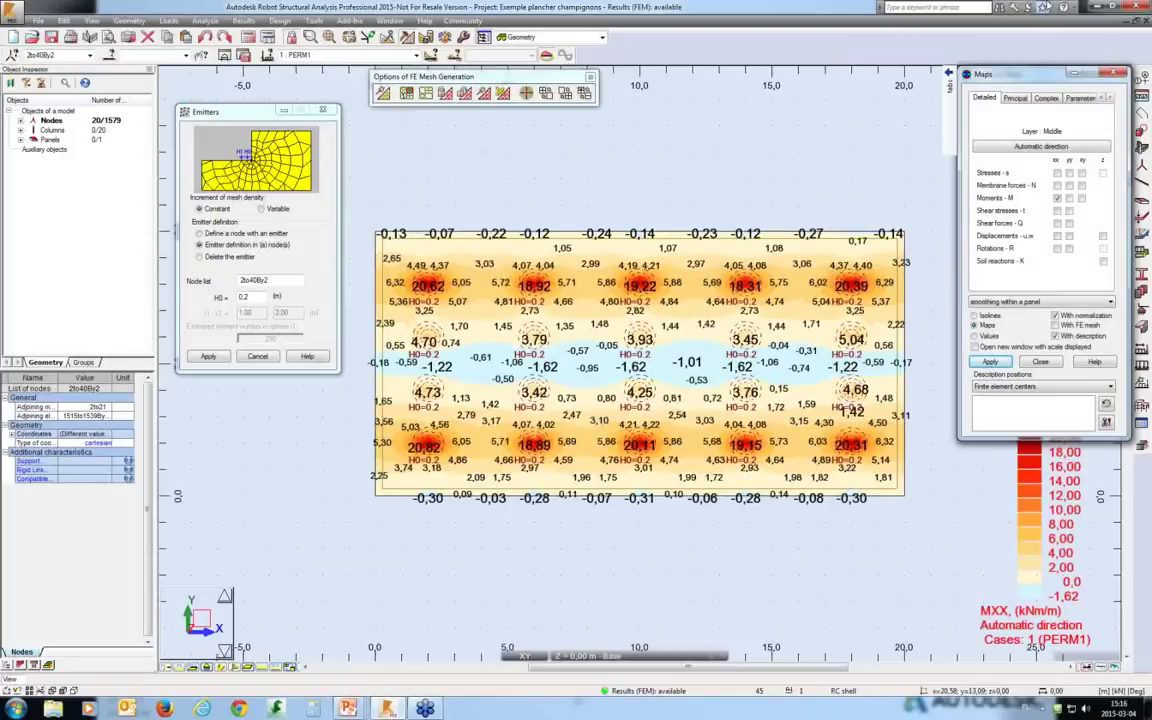
Step: Switch to the PowerPoint presentation and advance to the slide on models with panels of very different sizes
click(1097, 8)
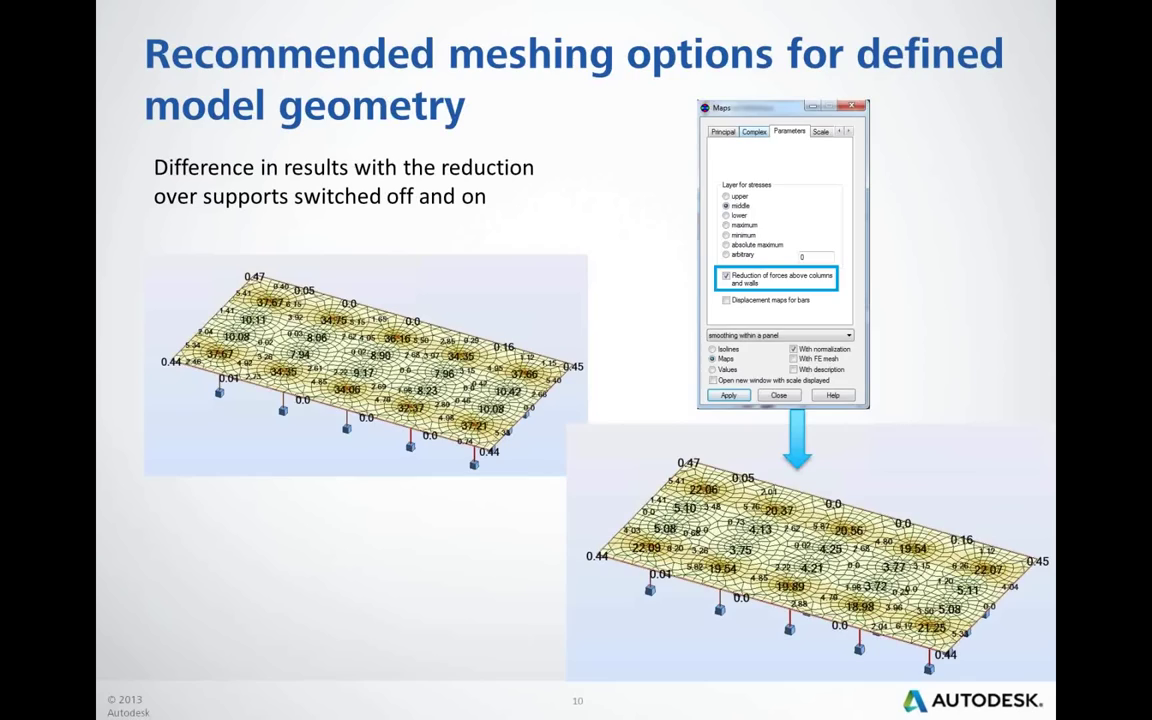
key(Right)
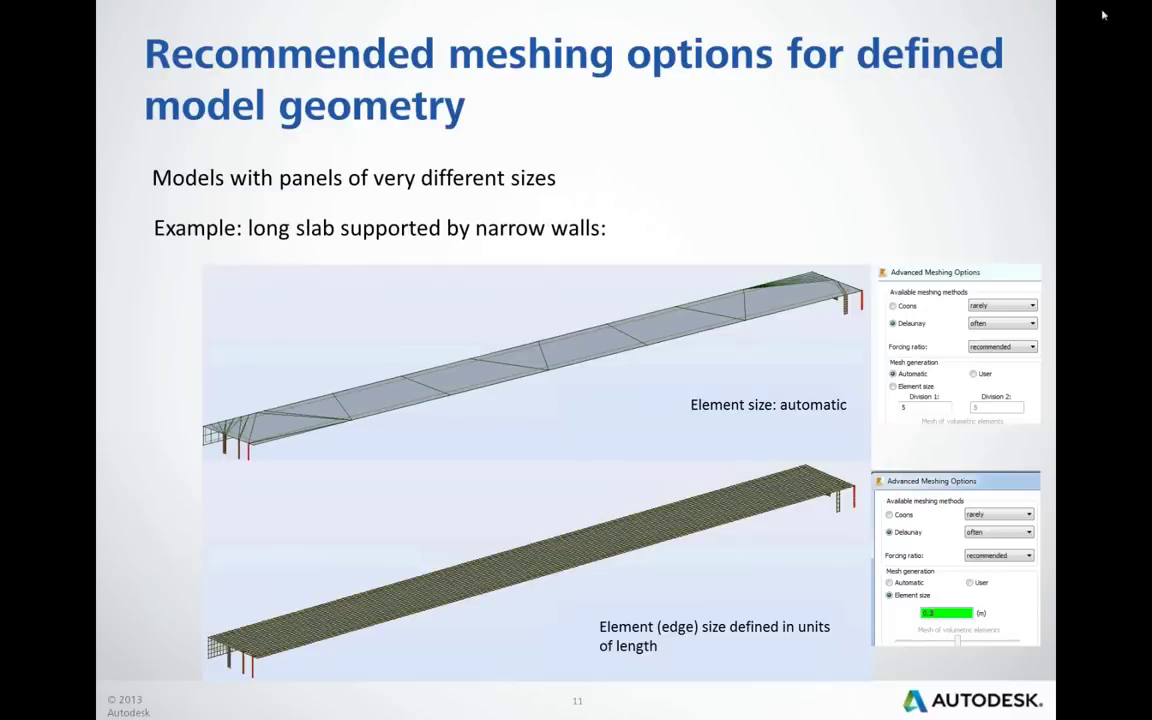
Step: Return to Robot Structural Analysis and open Dimensions trop différentes.rtd without saving the current project
key(alt+Tab)
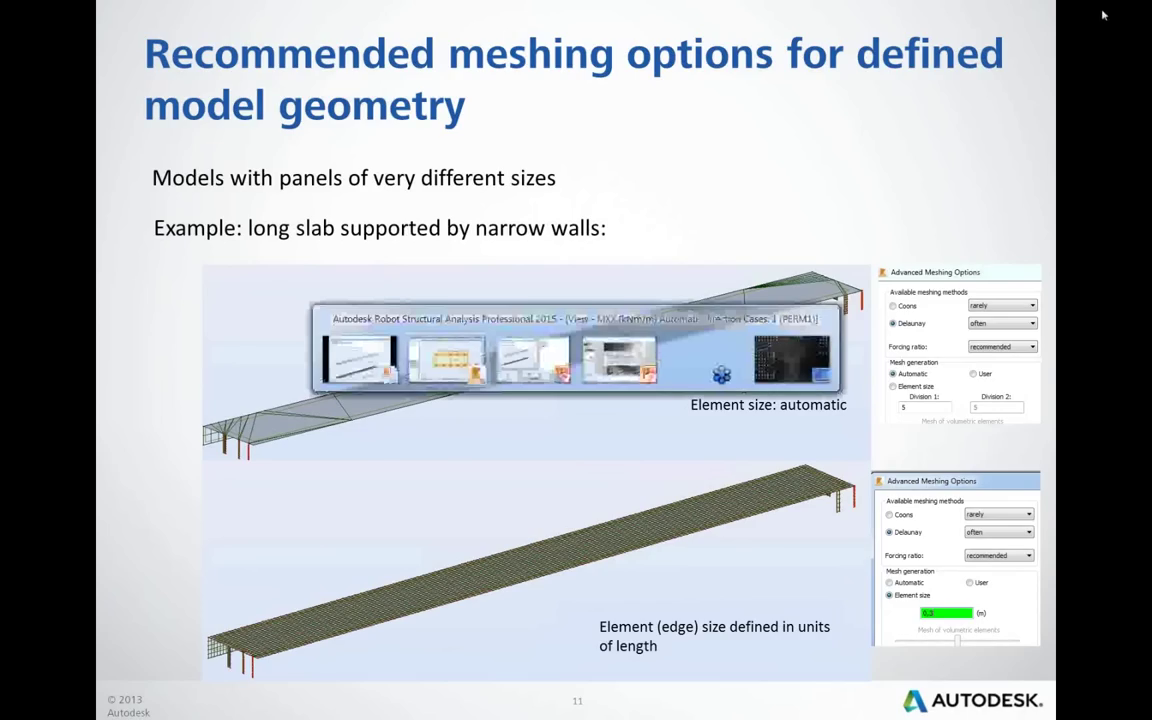
key(ctrl+o)
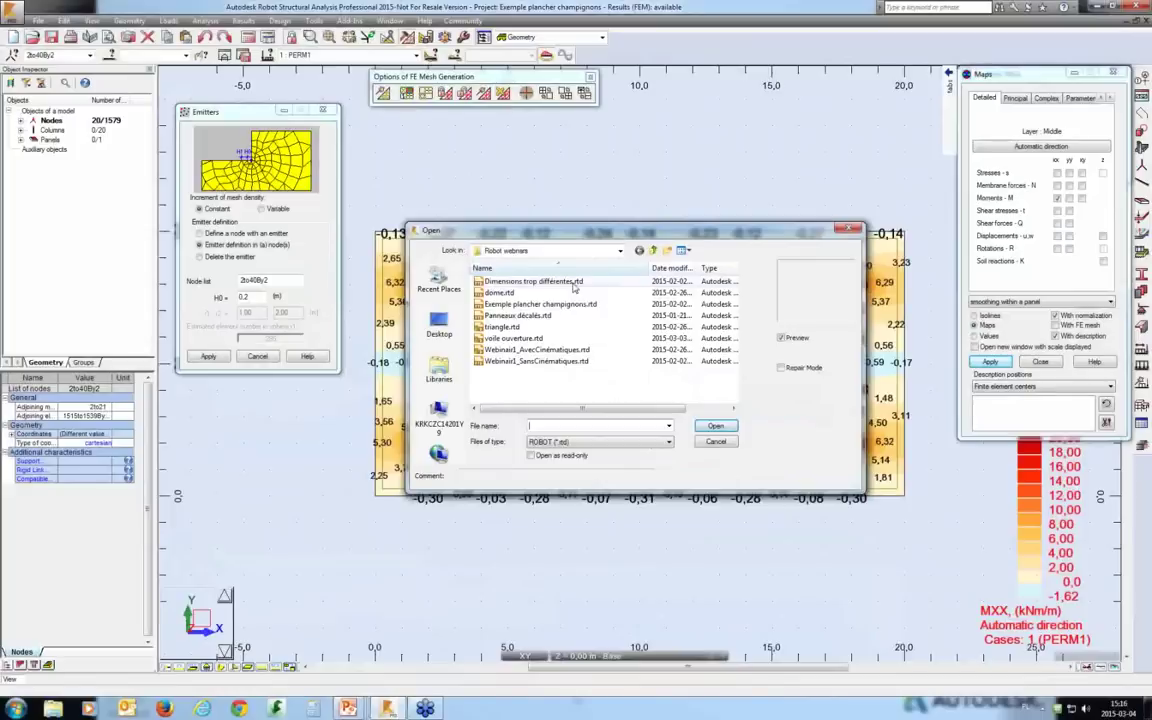
click(572, 282)
click(716, 426)
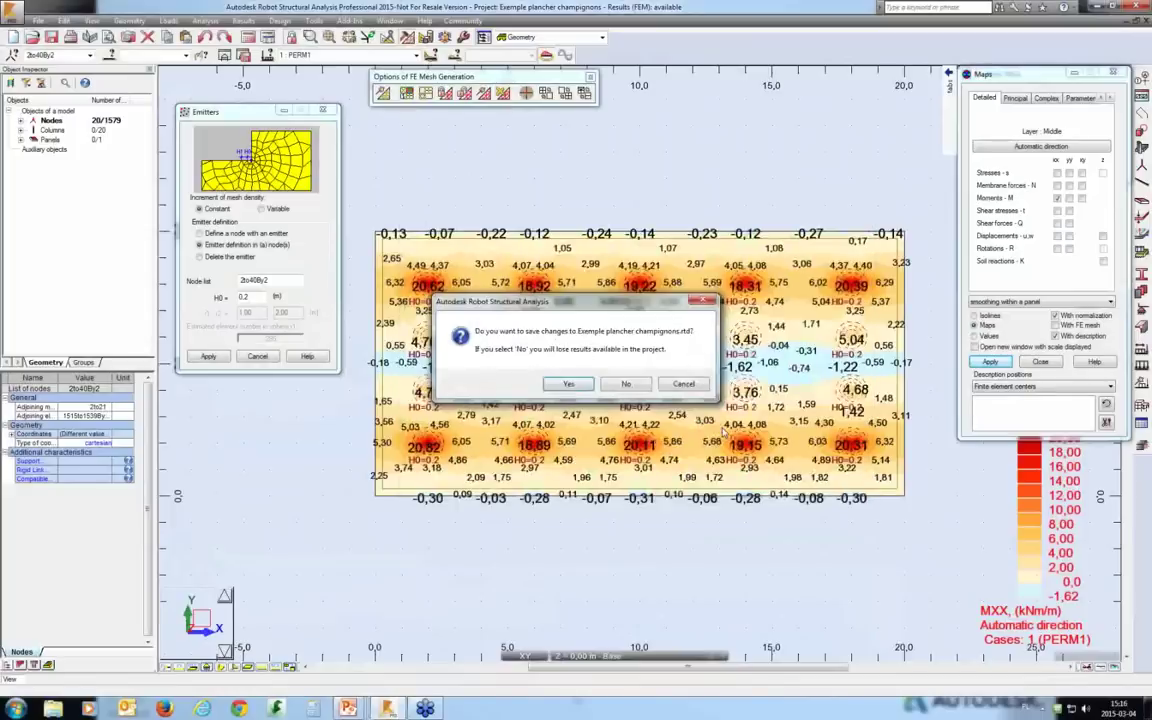
click(630, 384)
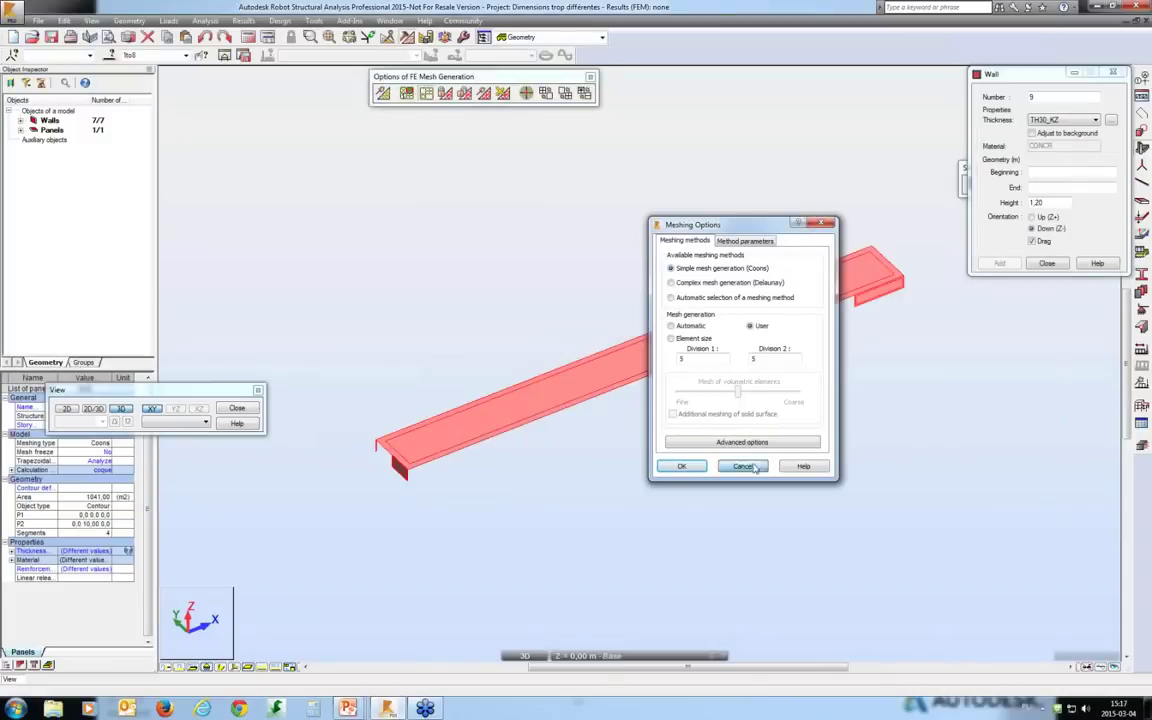
Step: Mesh all panels with the Coons method and 5 by 5 divisions, and check their mesh quality at 0.5 precision
click(682, 466)
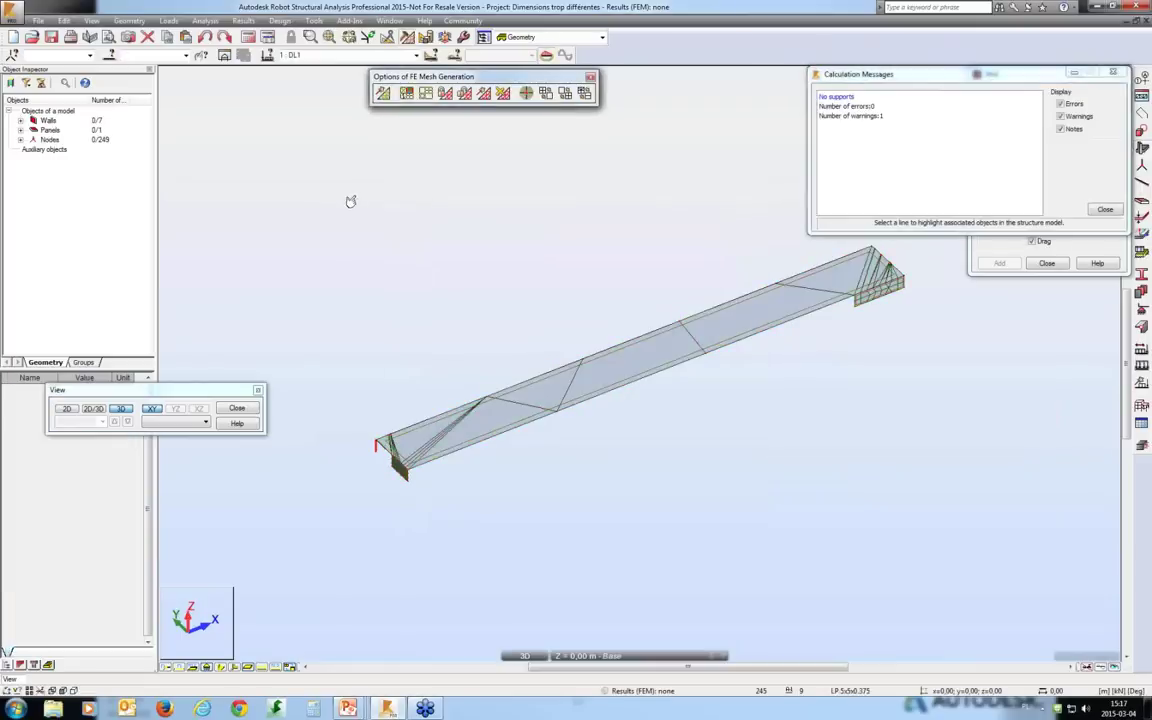
click(585, 93)
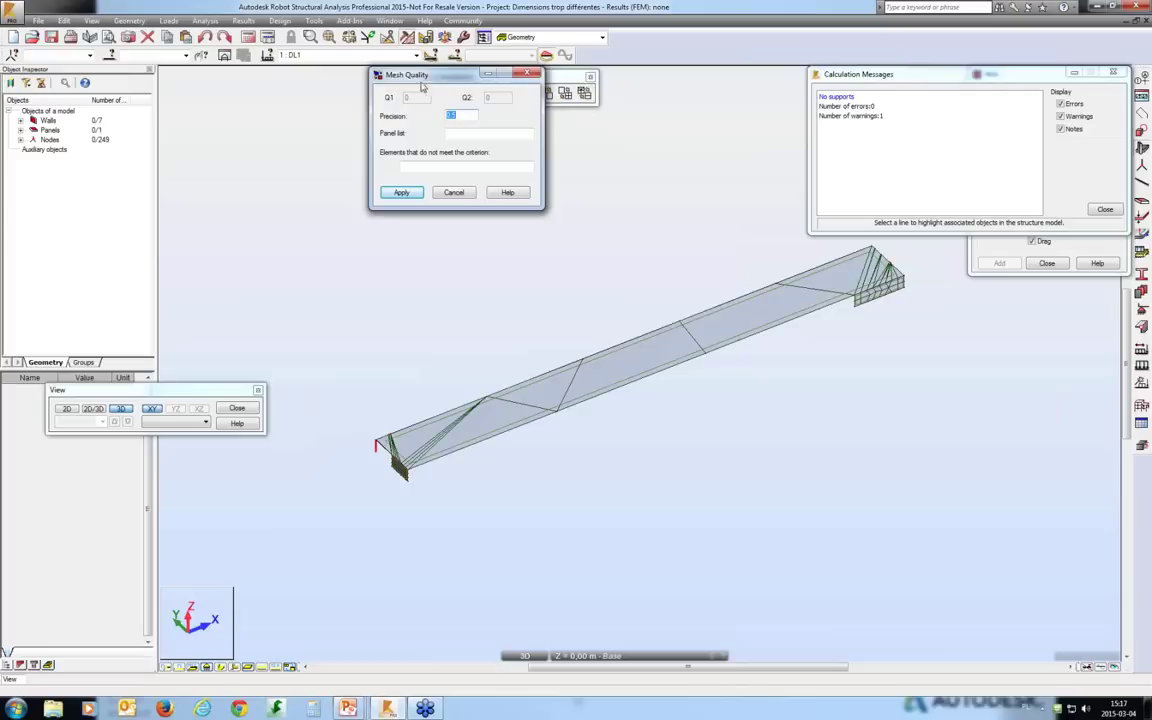
key(Tab)
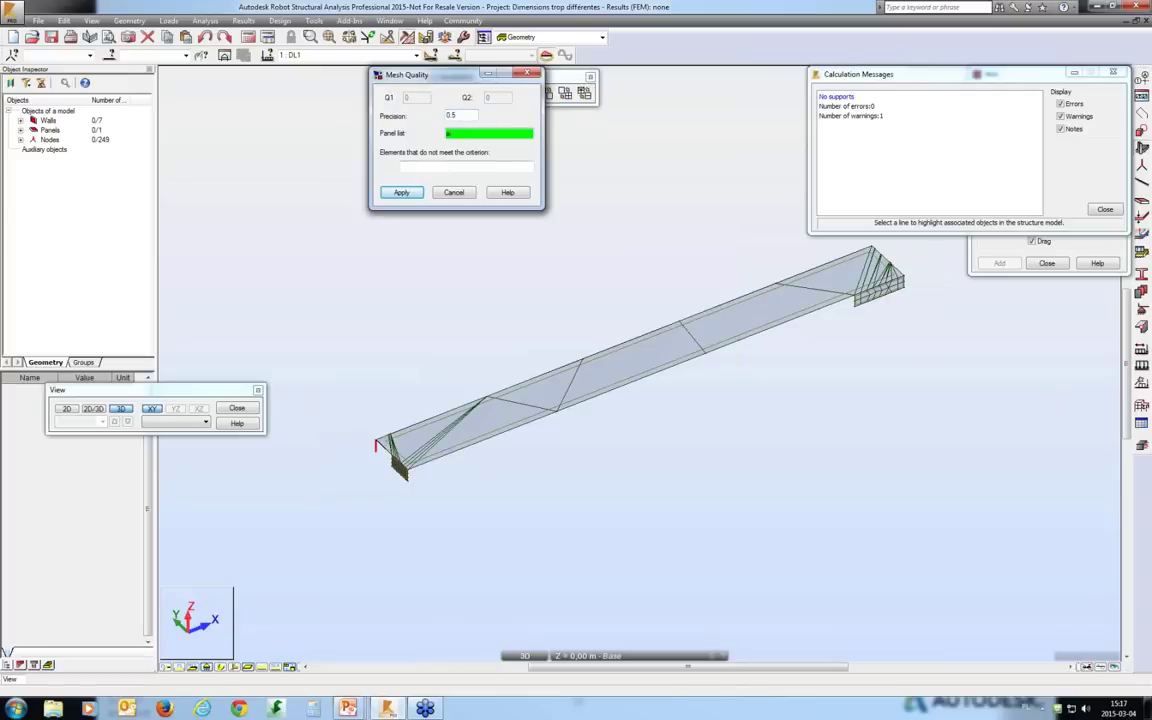
click(401, 193)
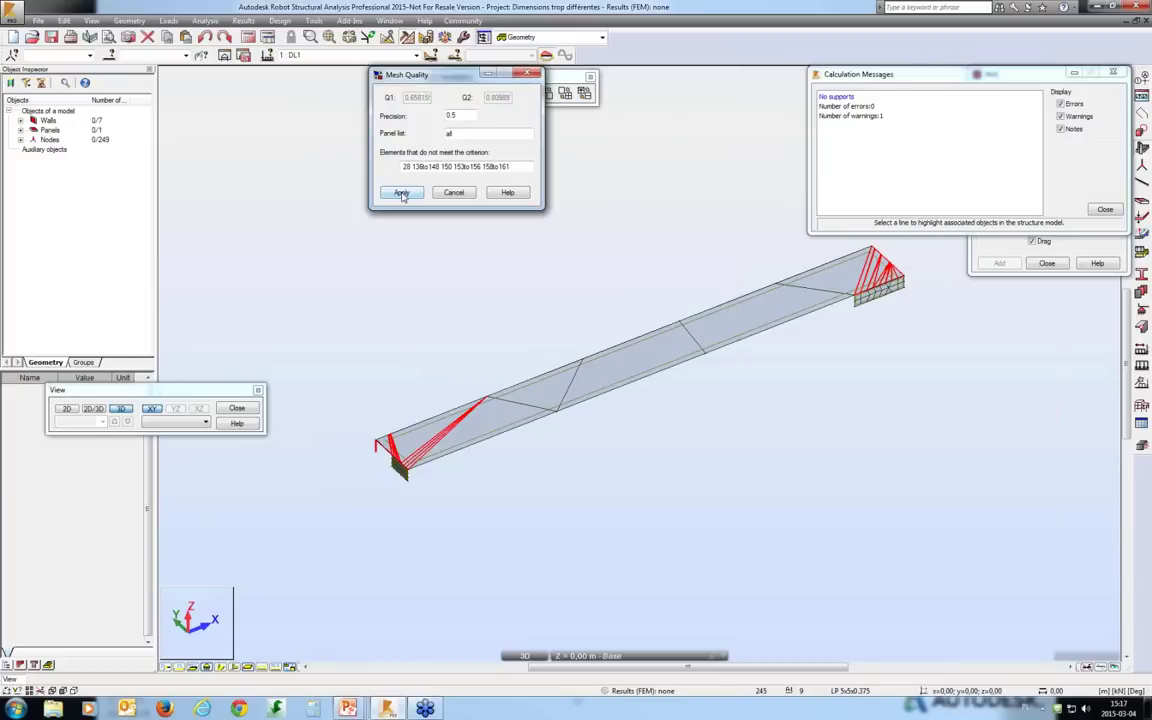
drag(394, 72, 255, 132)
click(242, 238)
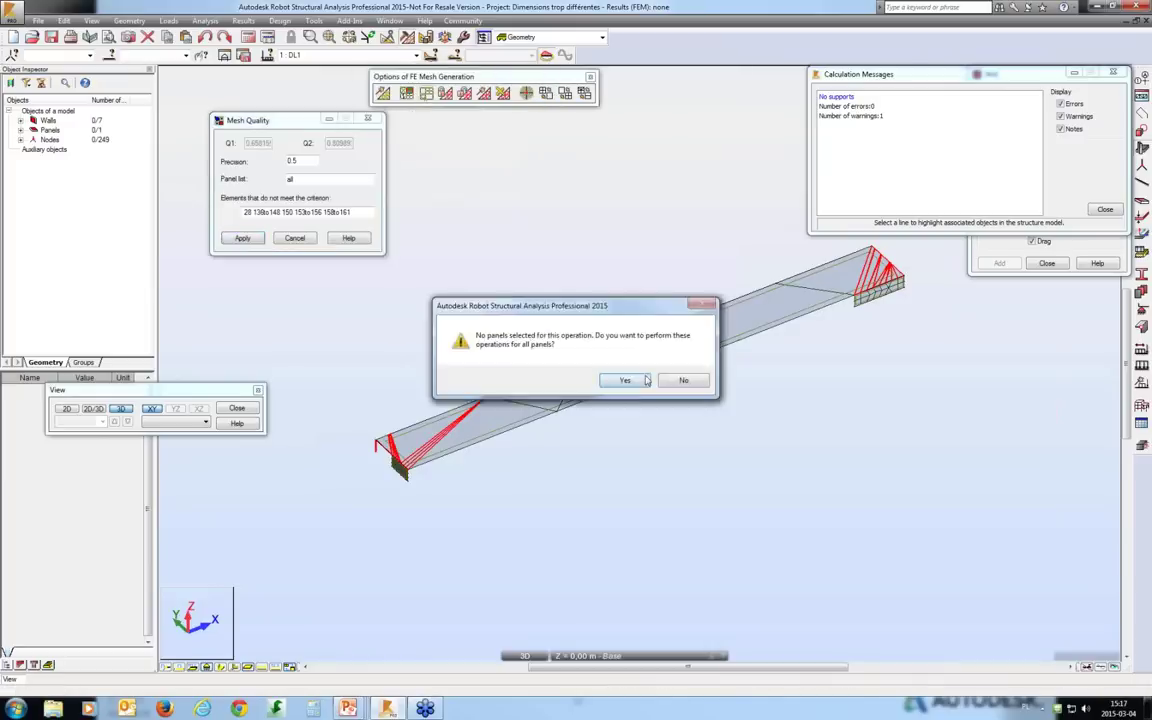
Step: Set the meshing of all panels to Coons with a 0.5 m element size and regenerate the calculation model
click(627, 380)
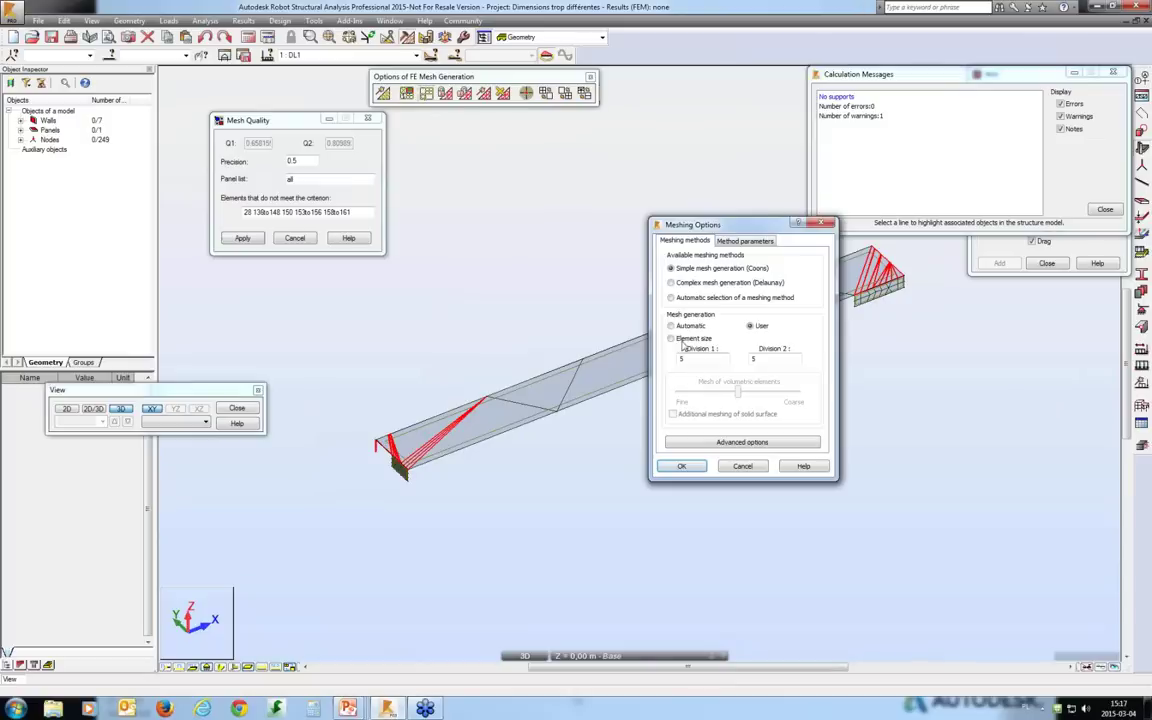
click(672, 339)
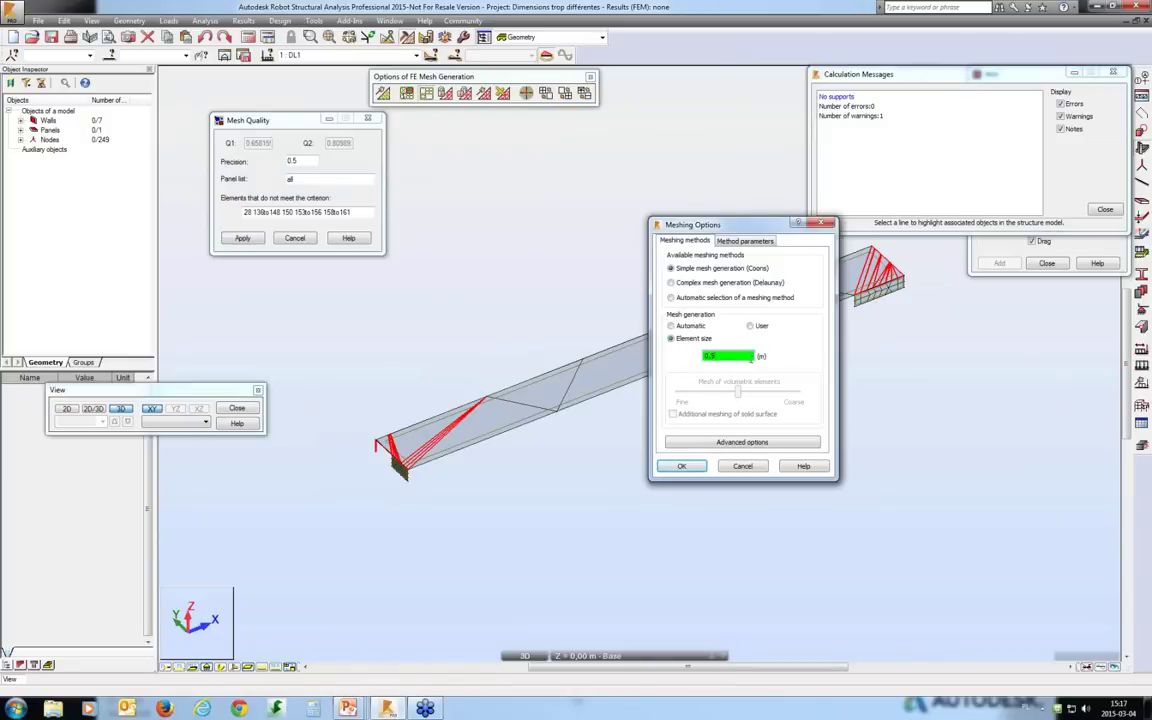
click(712, 285)
click(672, 268)
click(681, 466)
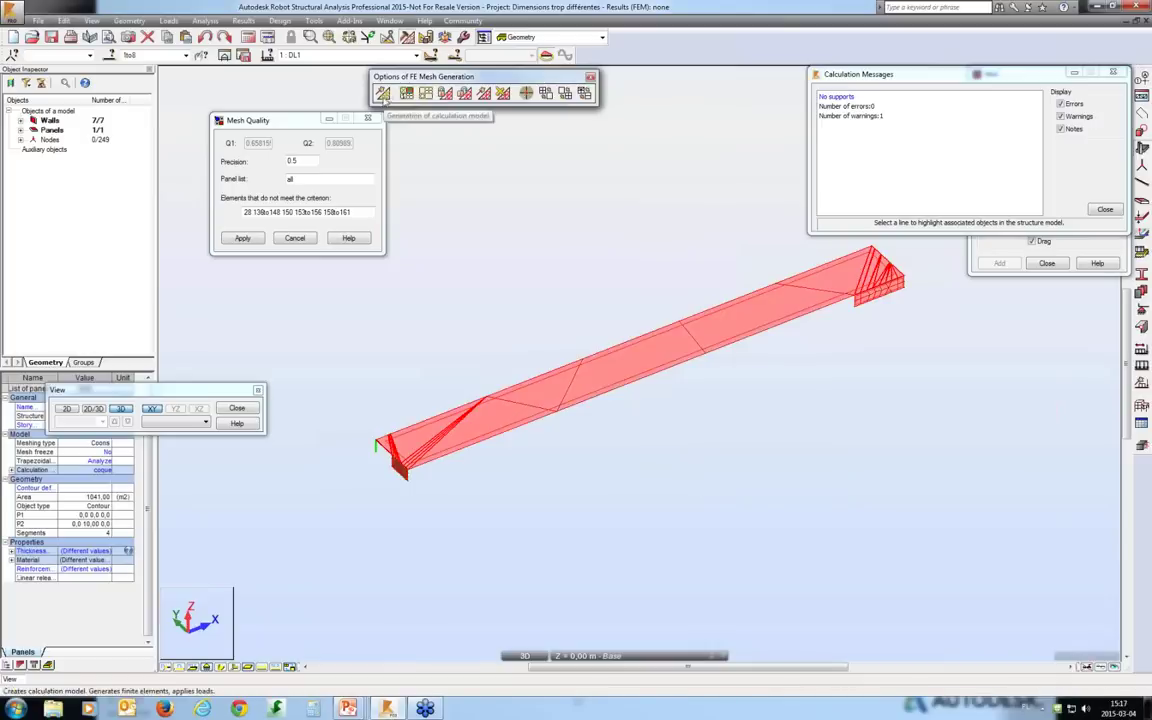
click(382, 93)
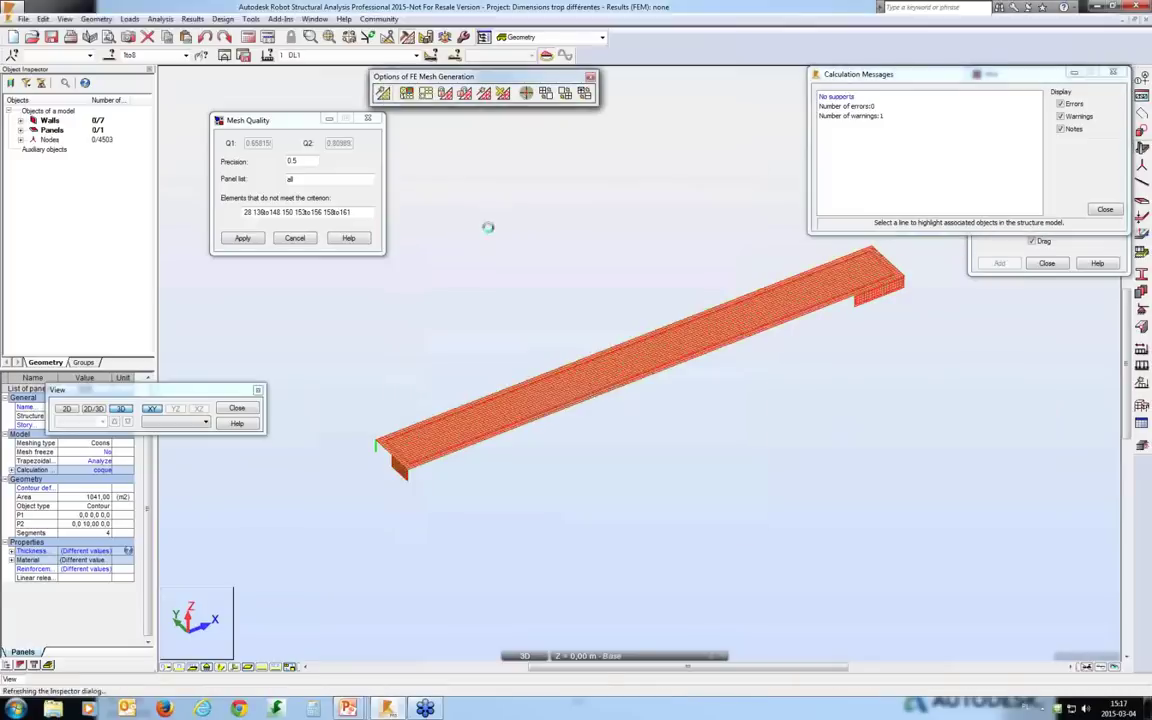
Step: Check the quality of the 0.5 m mesh for all panels at 0.5 precision and inspect the slab's wall-supported end
click(317, 181)
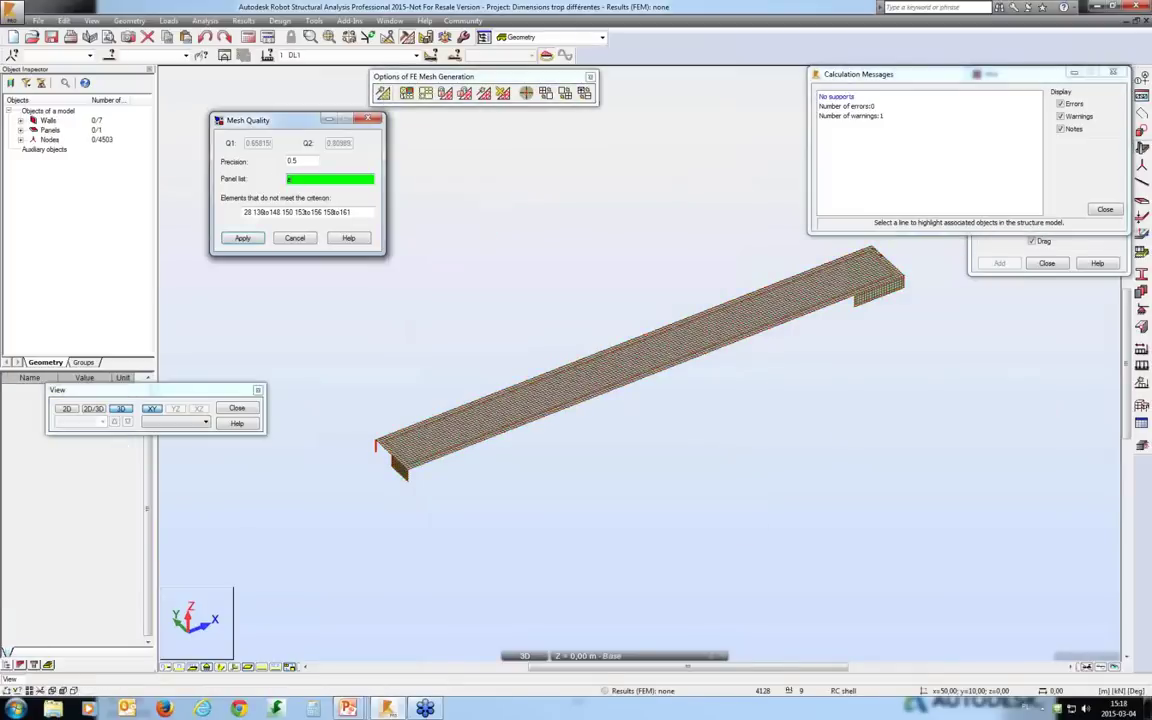
click(245, 238)
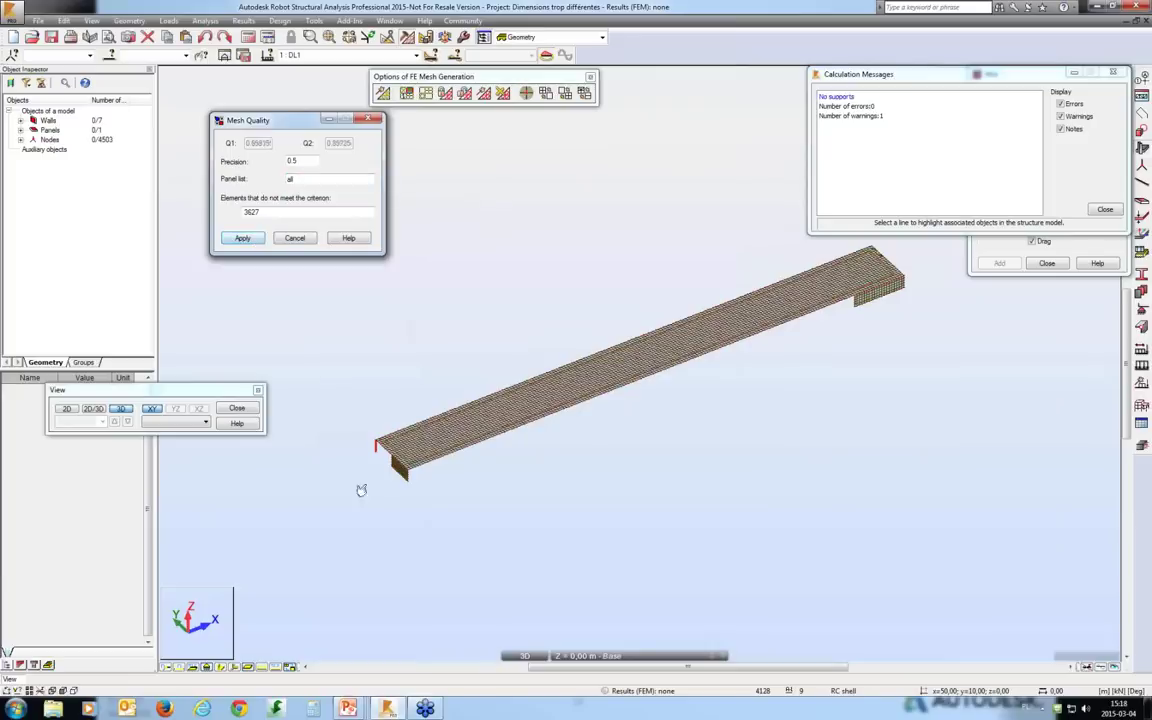
scroll(410, 460, up, 2)
scroll(419, 447, up, 5)
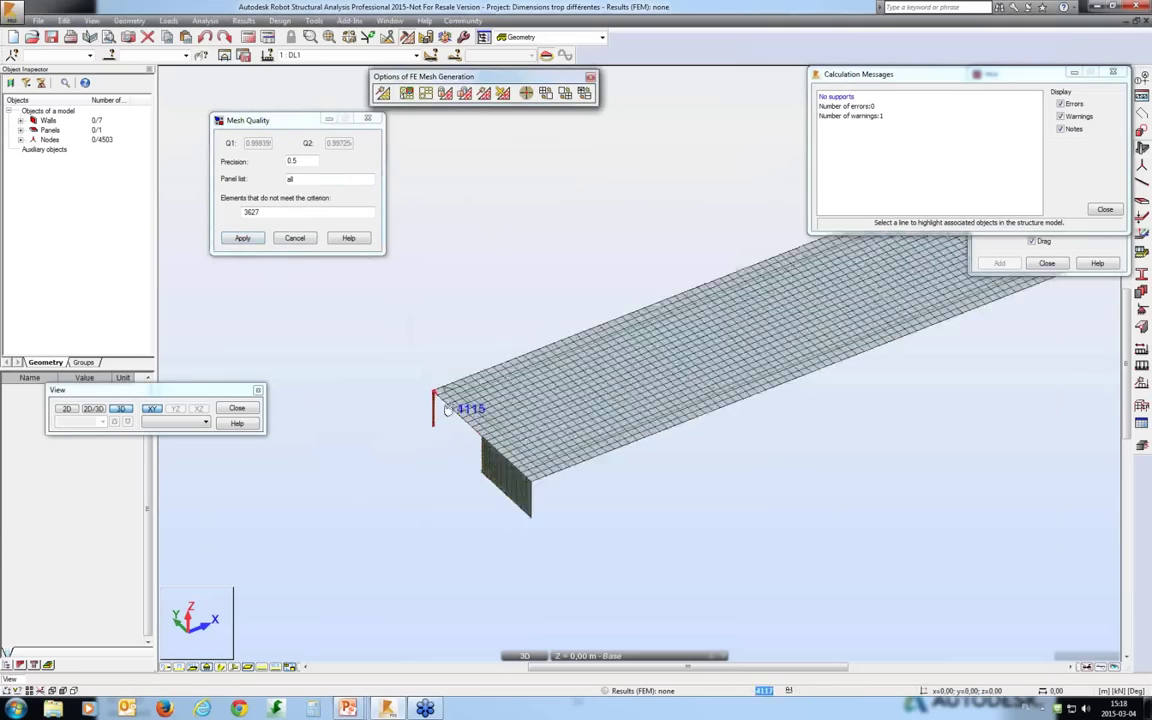
Step: Move the flagged corner element's node along the slab's short edge by 0; 0.2; 0 m and recheck the mesh quality of all panels
scroll(402, 450, up, 2)
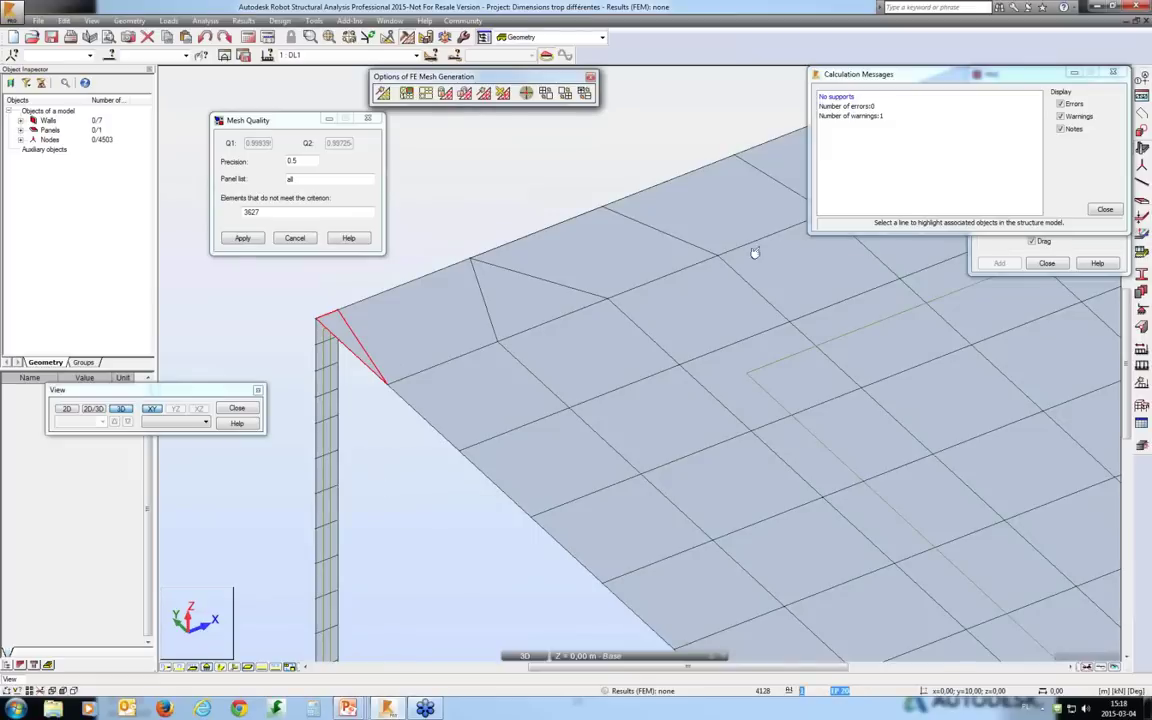
click(836, 96)
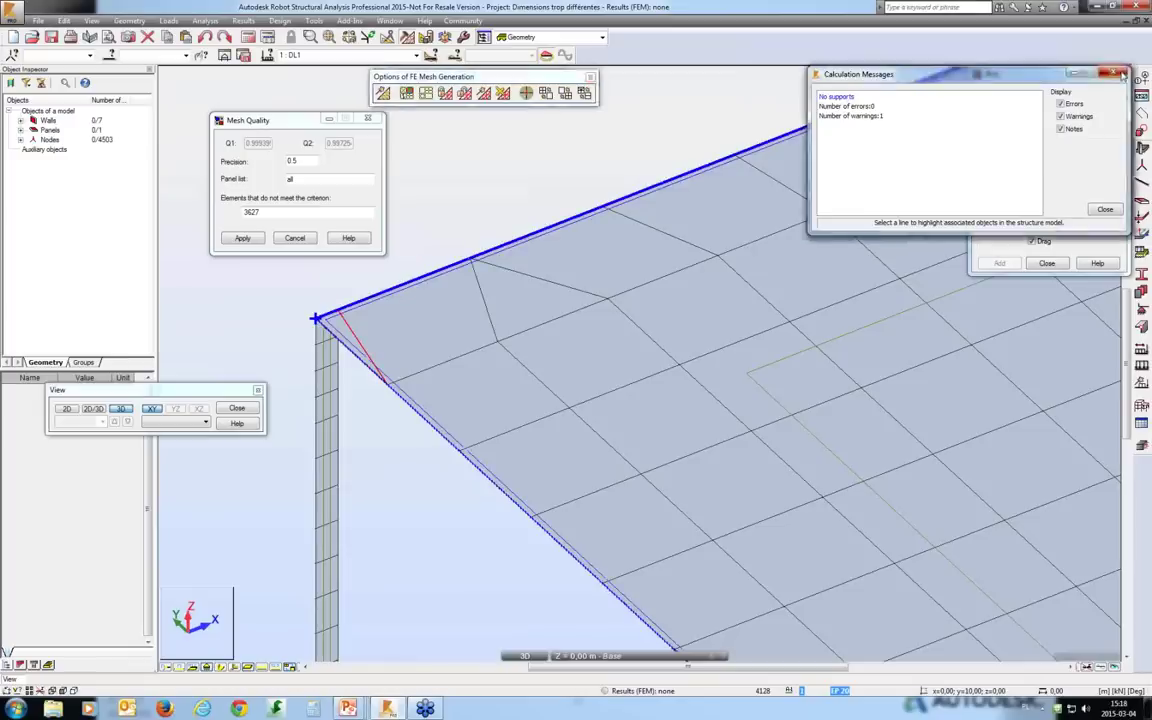
click(1115, 73)
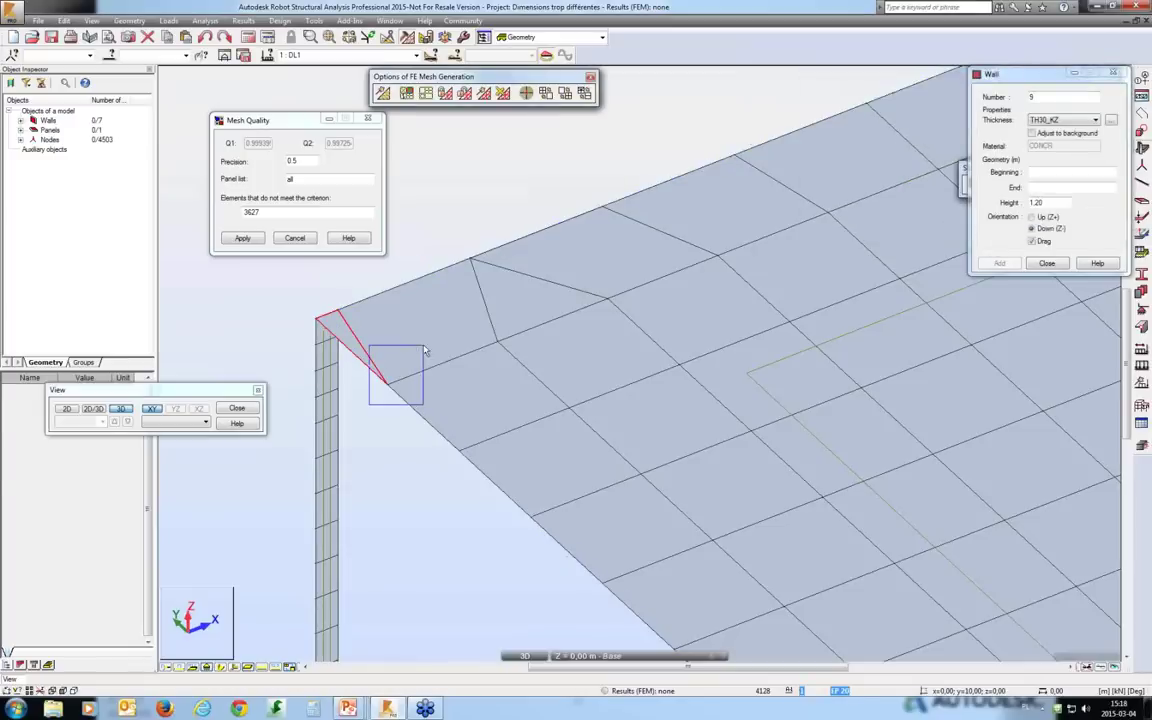
click(317, 319)
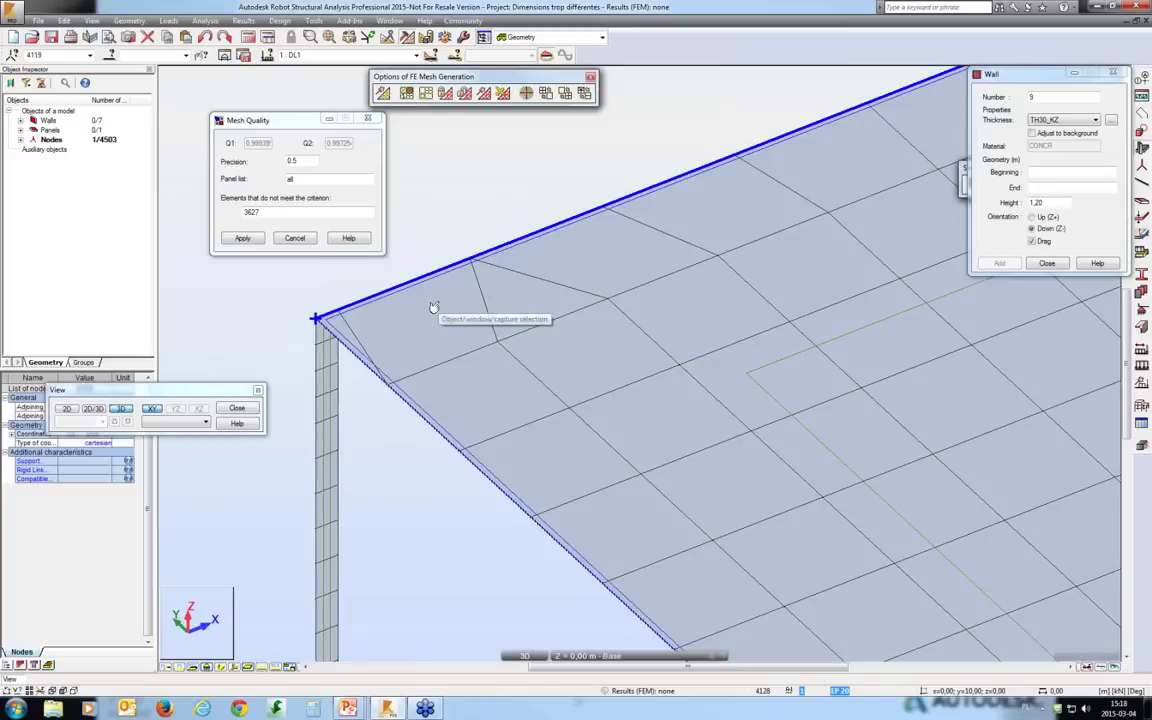
key(Escape)
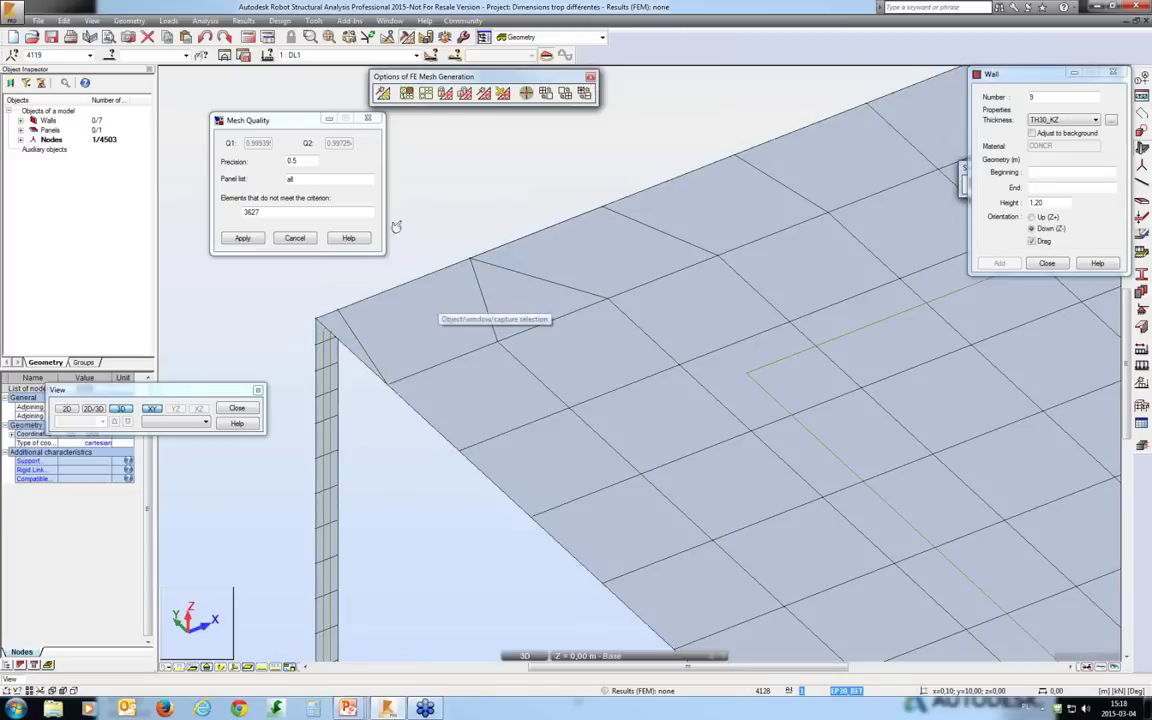
click(388, 37)
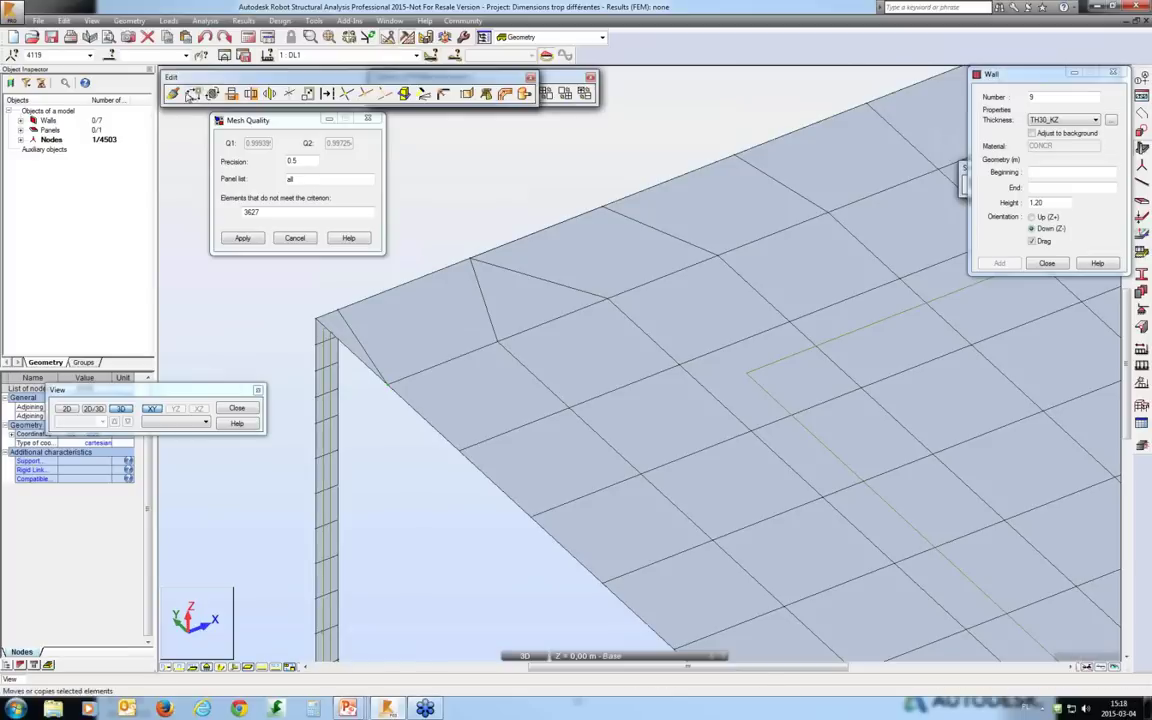
click(192, 94)
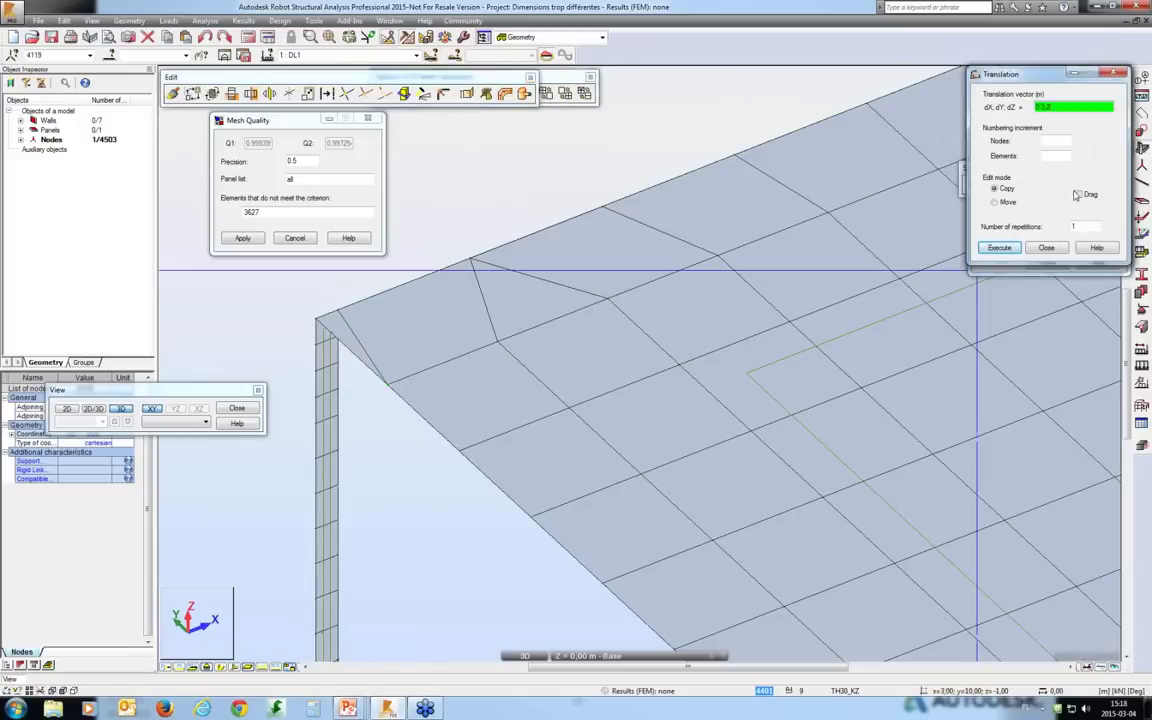
click(995, 202)
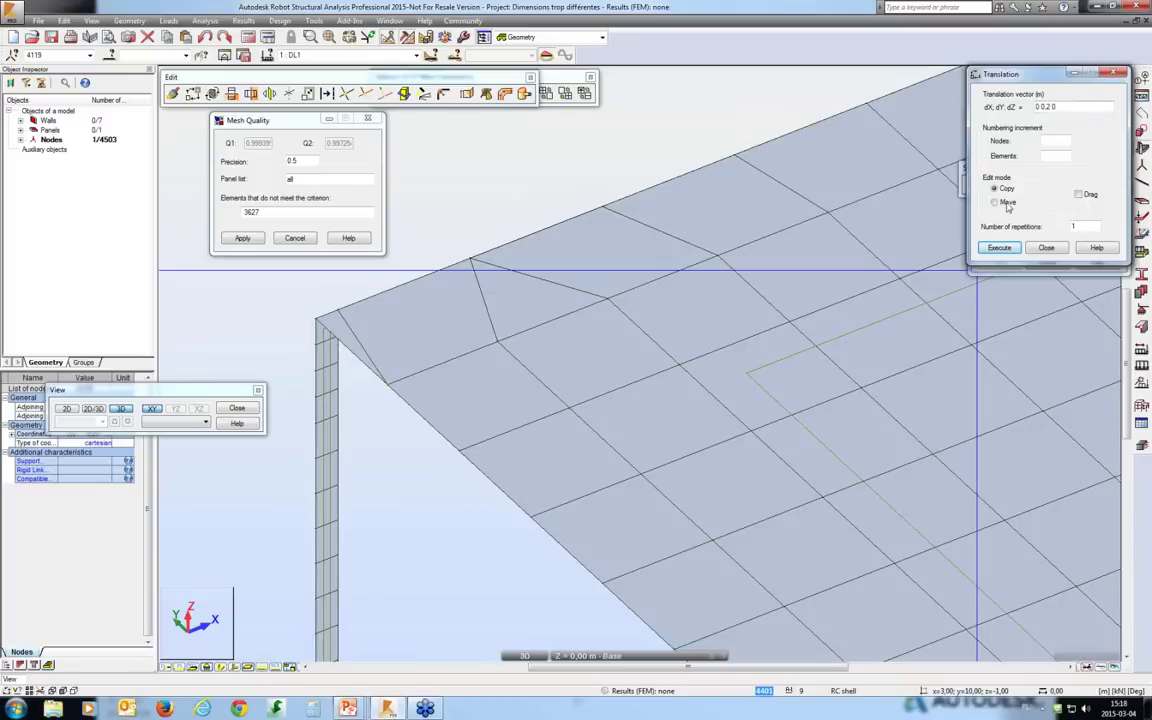
click(1004, 250)
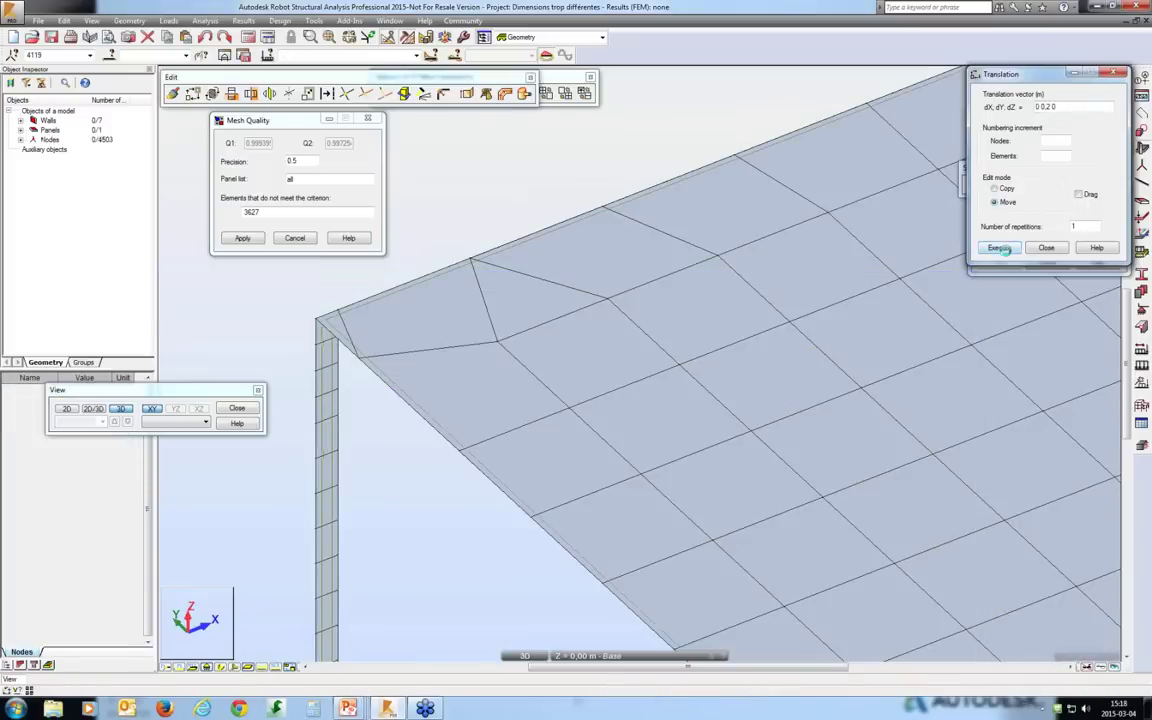
click(257, 239)
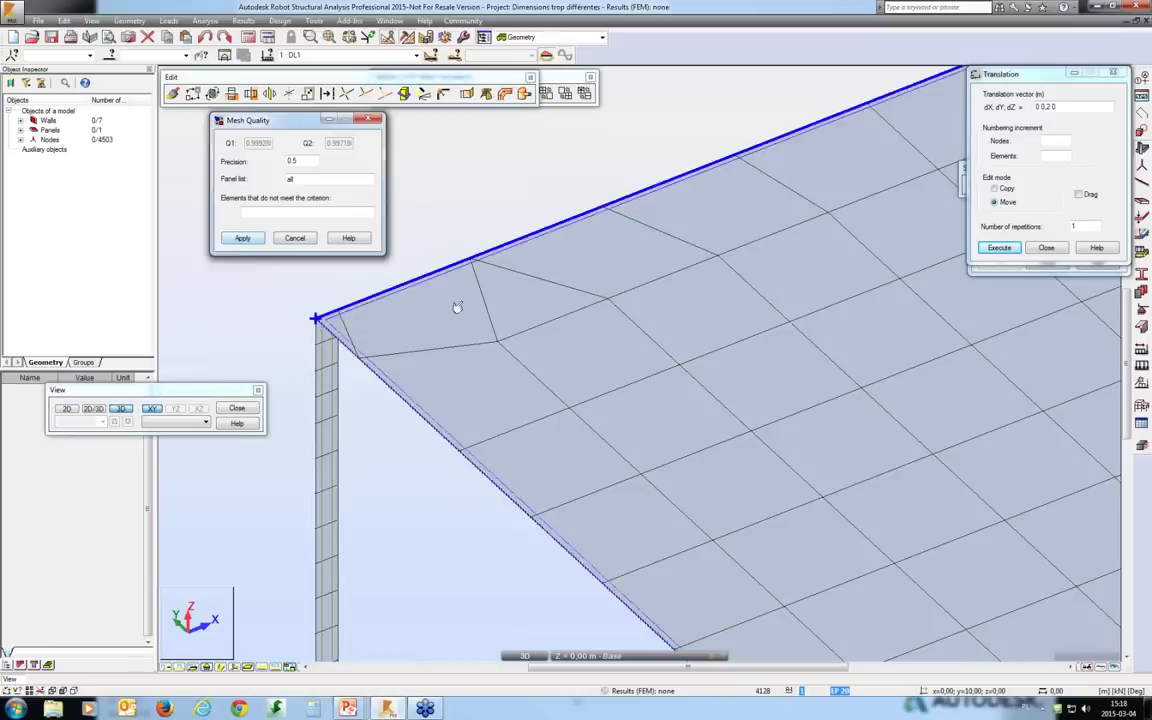
scroll(425, 288, down, 3)
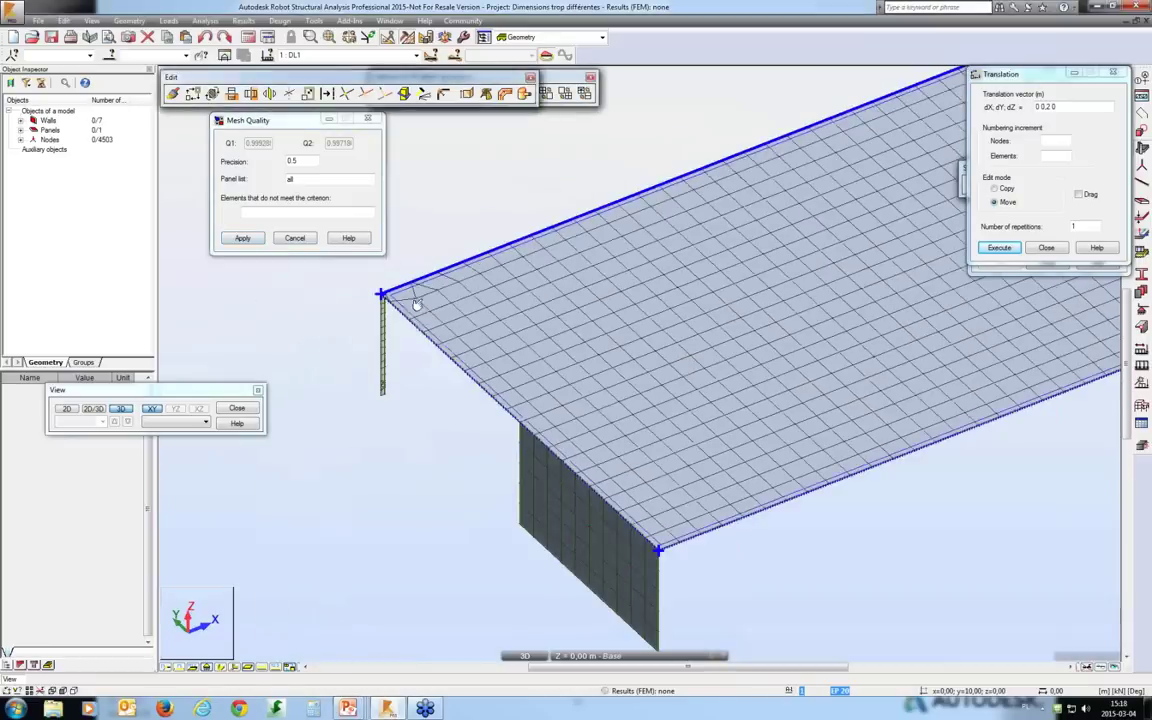
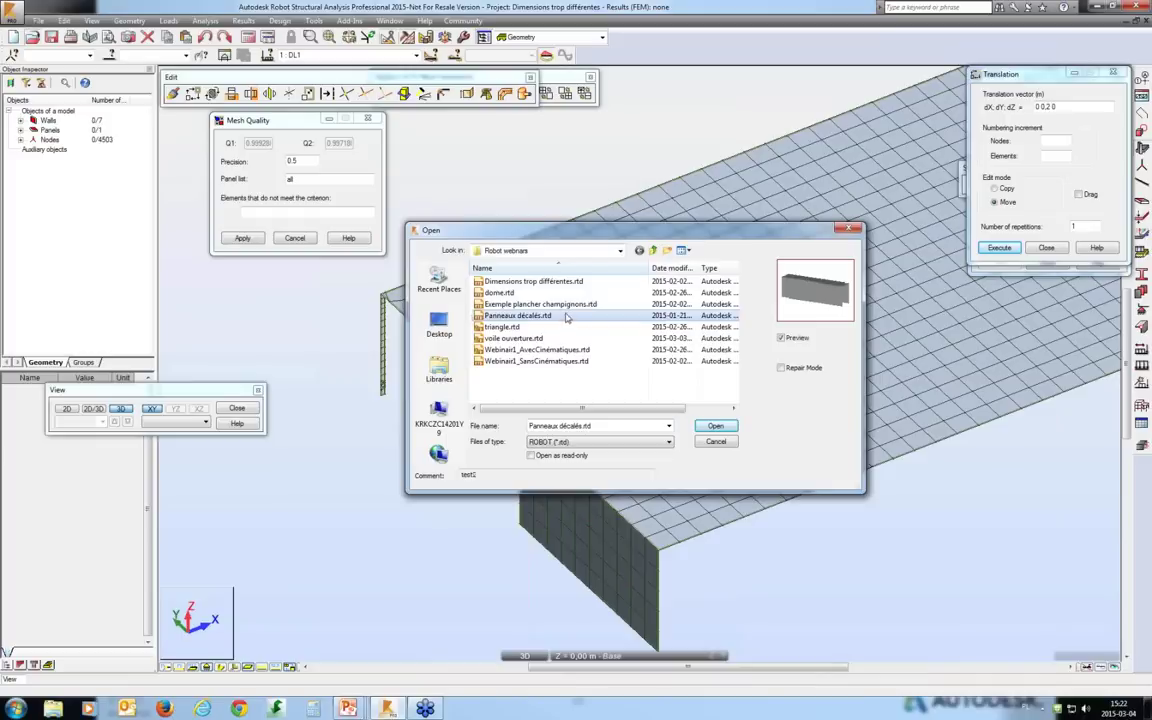
Step: Open the project voile ouverture.rtd without saving the changes to Dimensions trop différentes.rtd
click(530, 338)
click(716, 426)
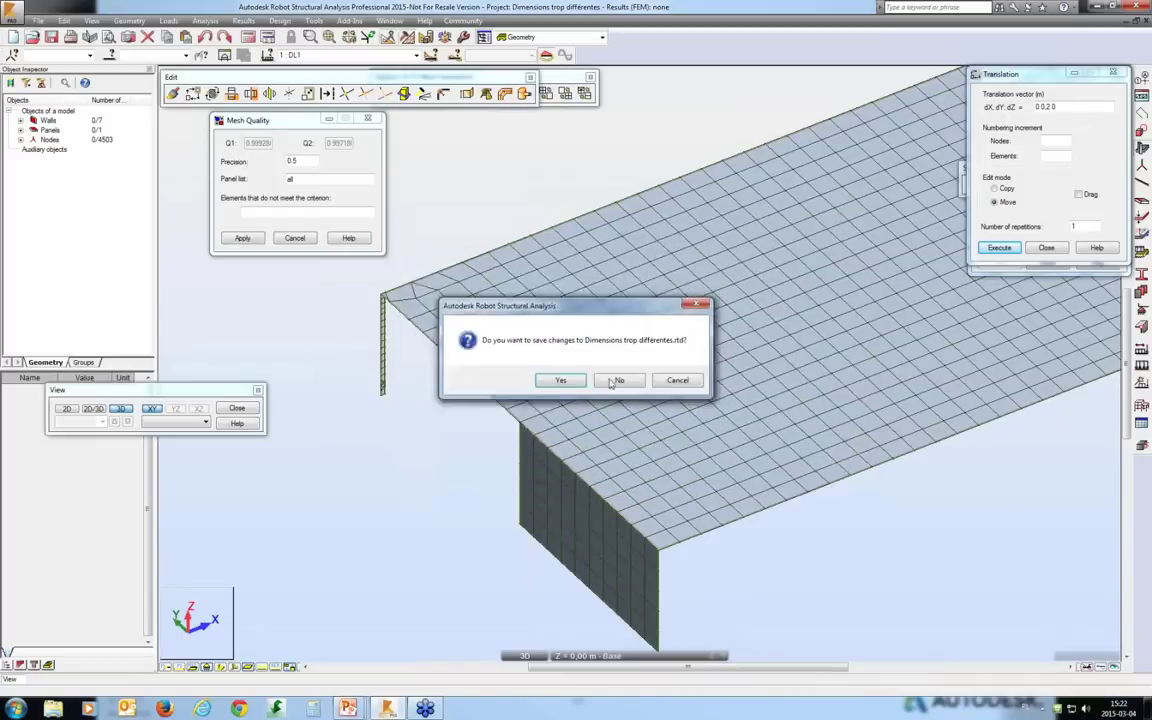
click(607, 378)
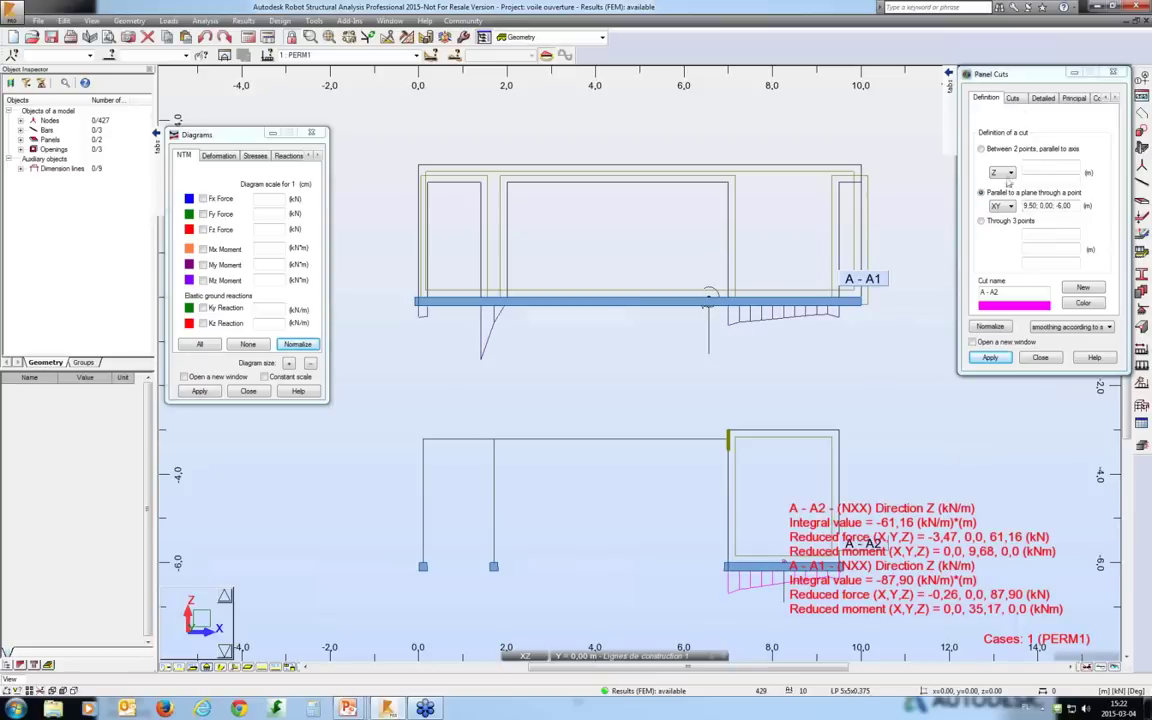
Step: Switch off the reduced forces and reduced moments for panel cuts A - A1 and A - A2
click(1013, 98)
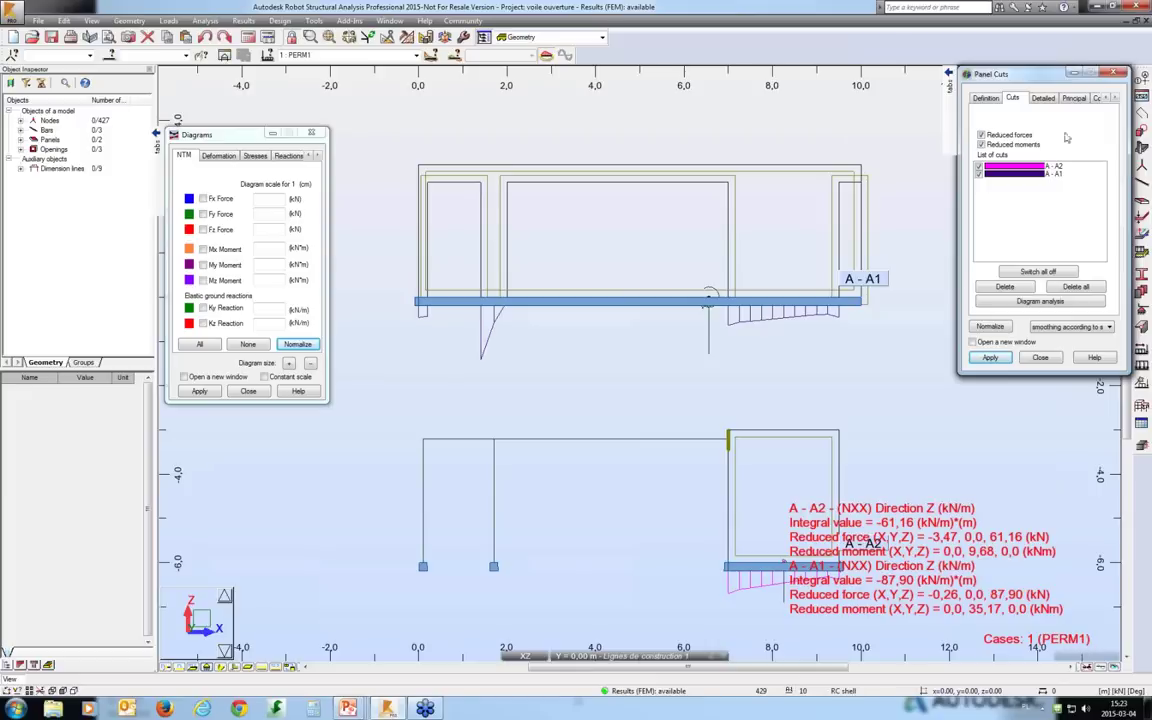
click(986, 98)
click(1017, 100)
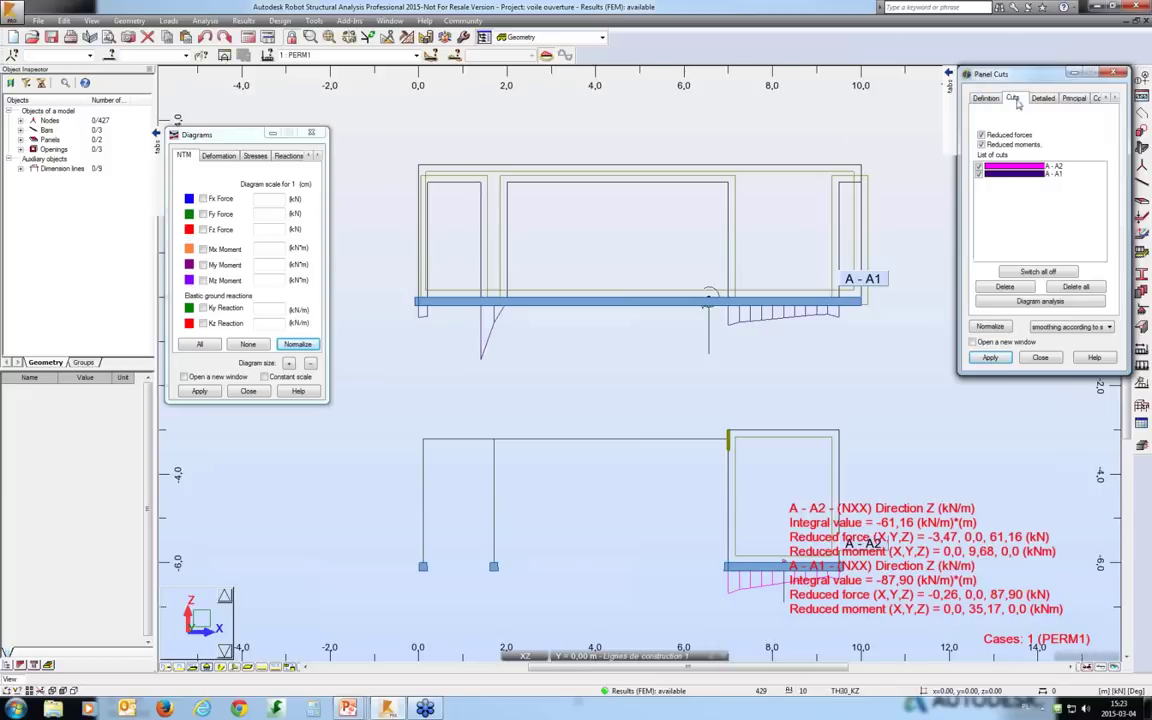
click(981, 144)
click(981, 134)
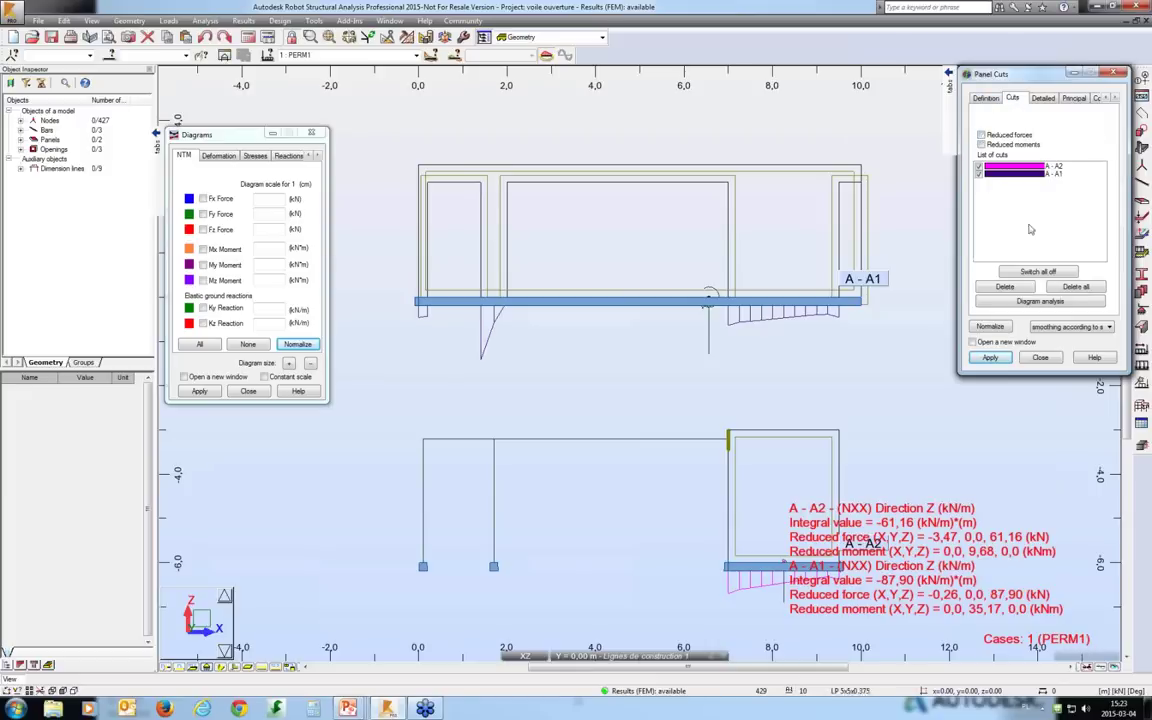
click(990, 358)
Step: Hide the xx membrane force diagrams on the panel cuts and redisplay them in direction Z
click(986, 98)
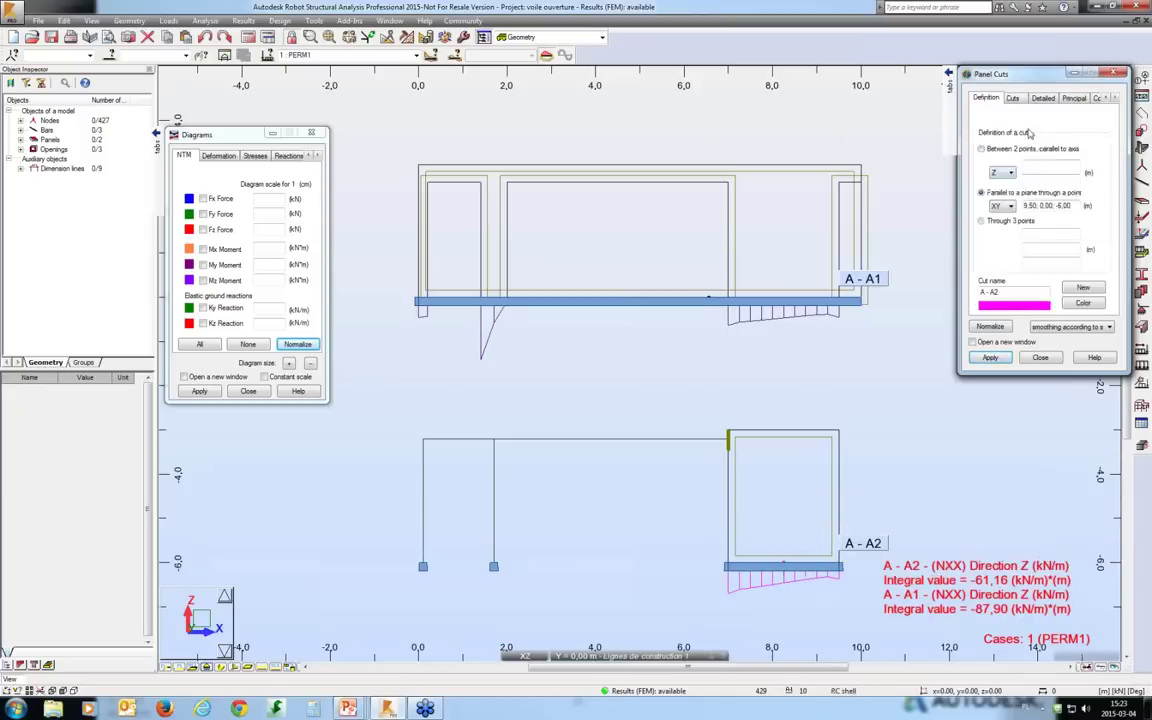
click(1043, 98)
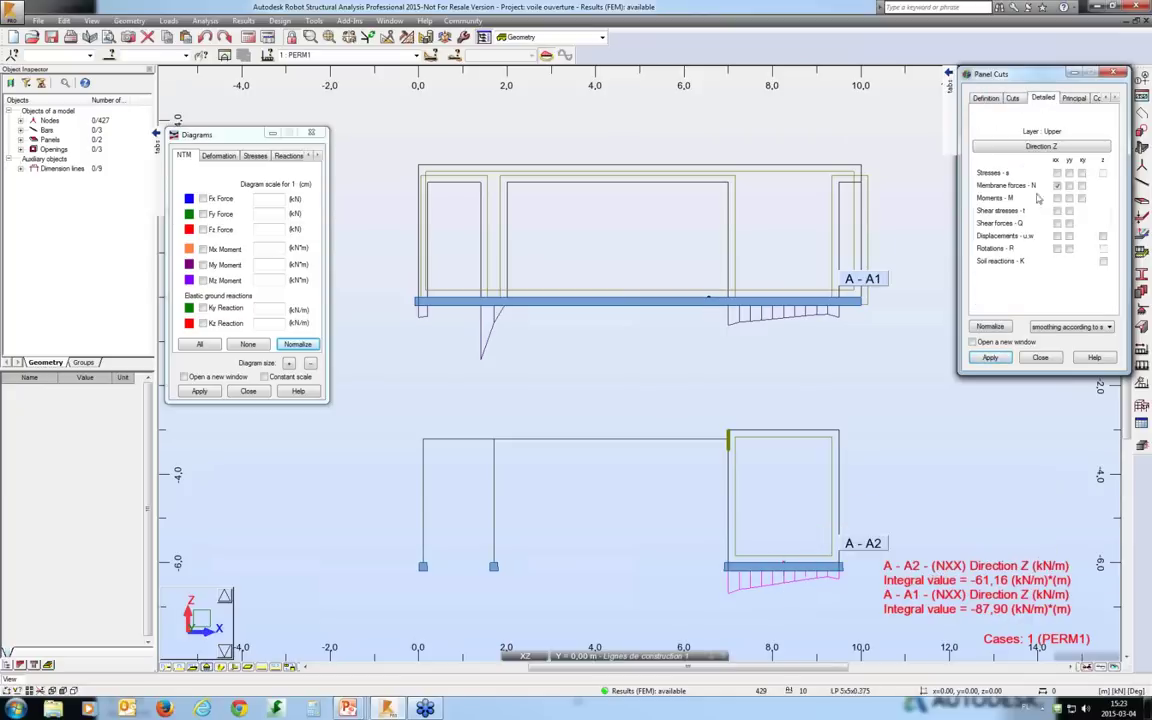
click(990, 358)
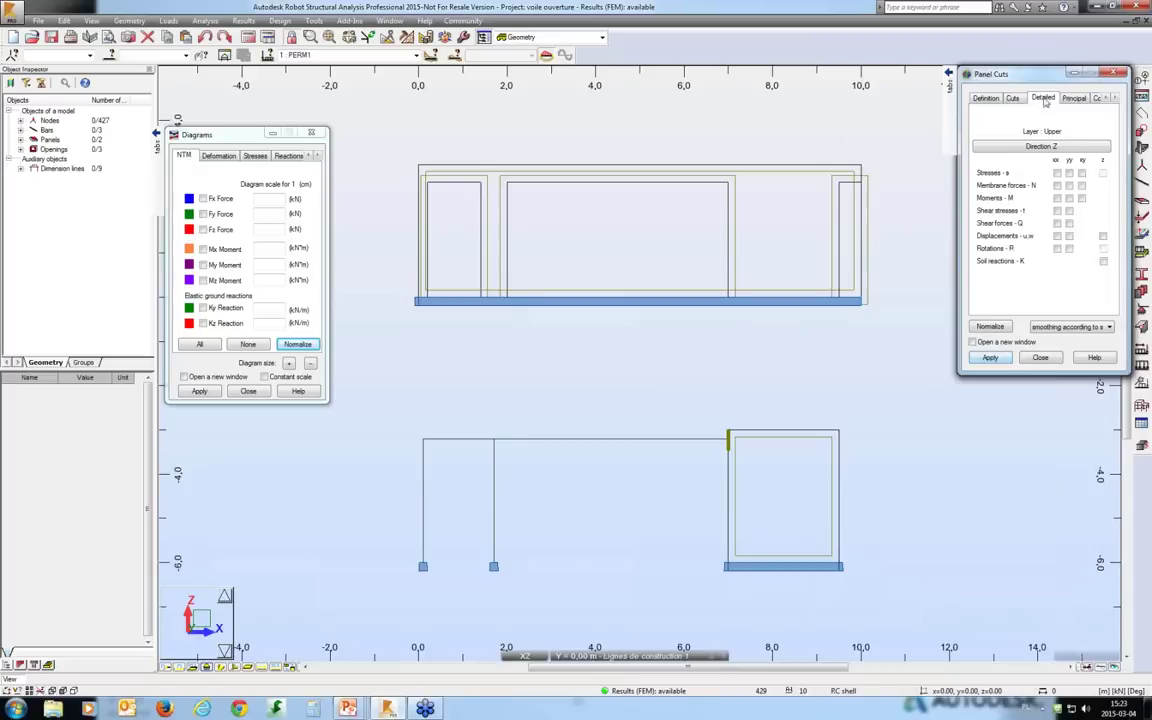
click(156, 133)
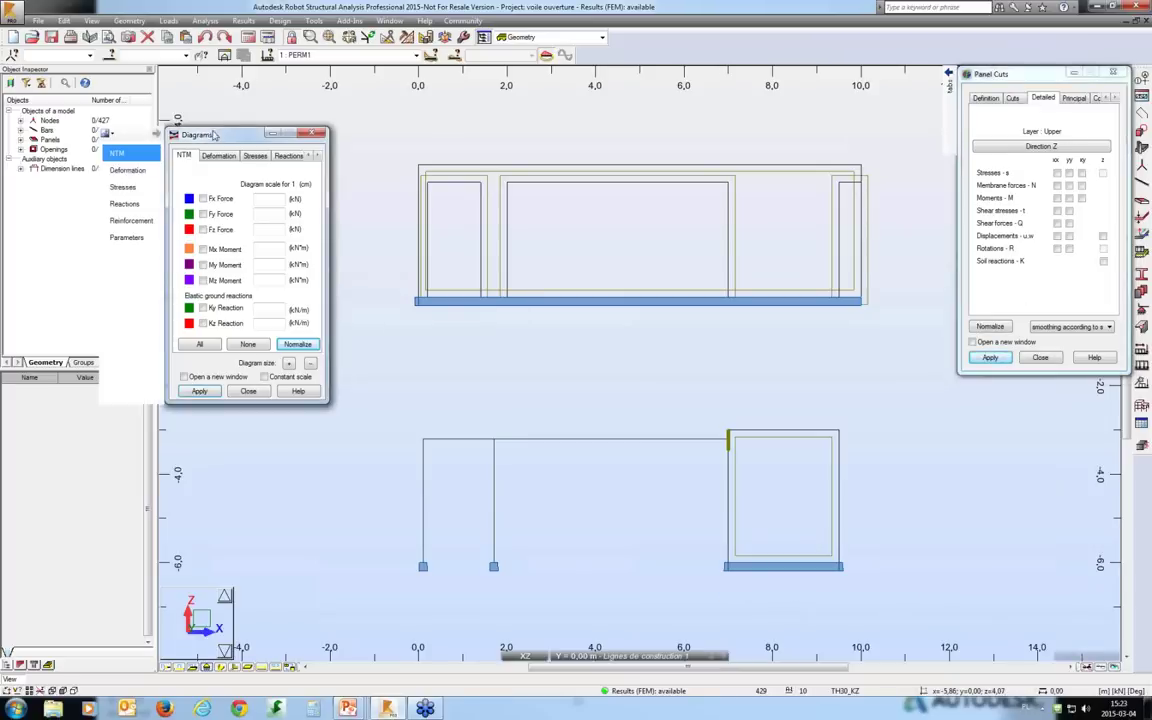
click(1057, 185)
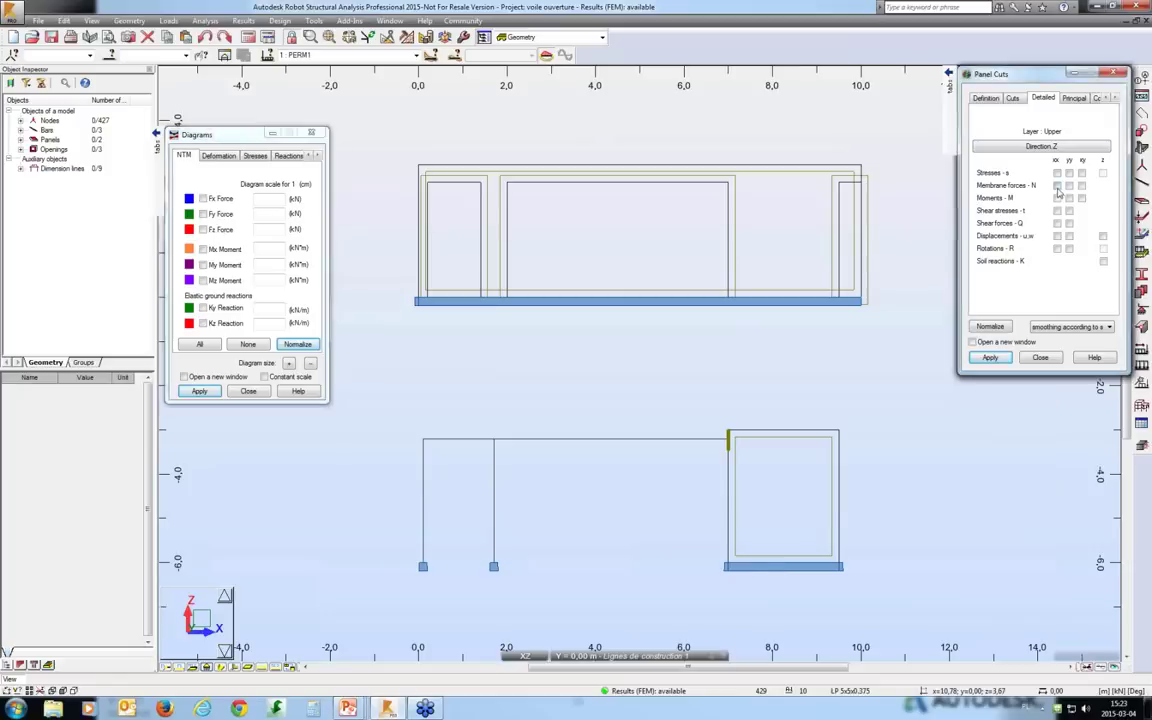
click(990, 357)
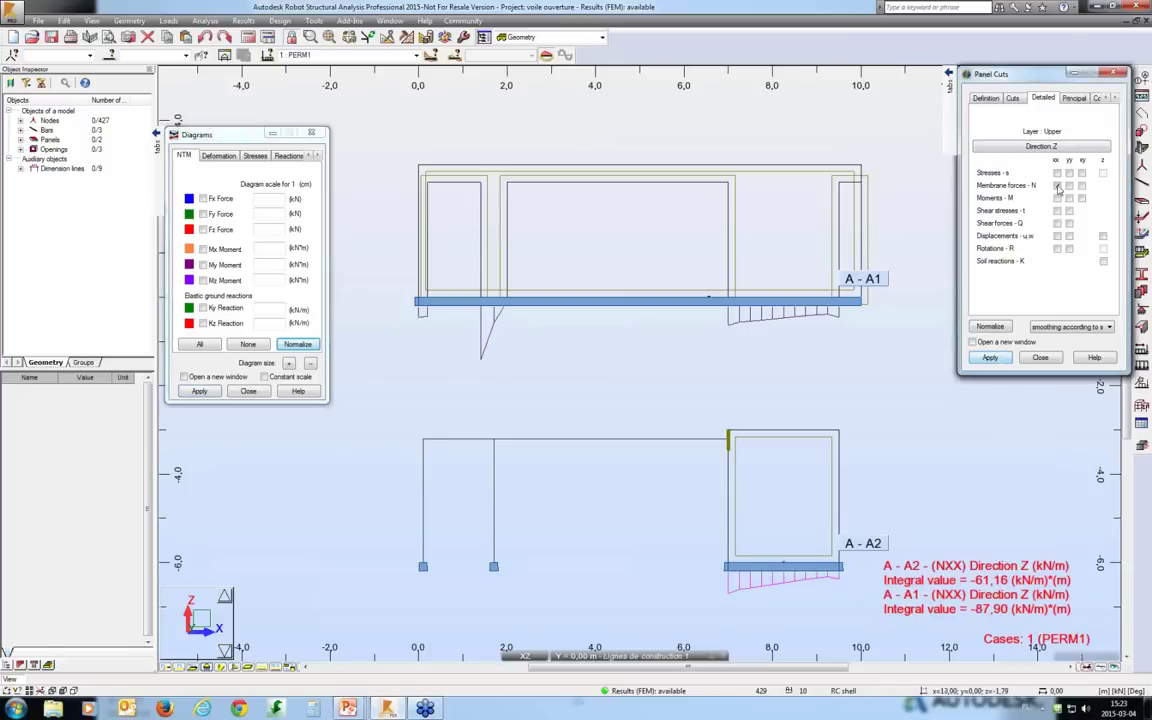
Step: Display a map of the xx membrane forces on the panels, using Cartesian local axes with direction Z
click(246, 21)
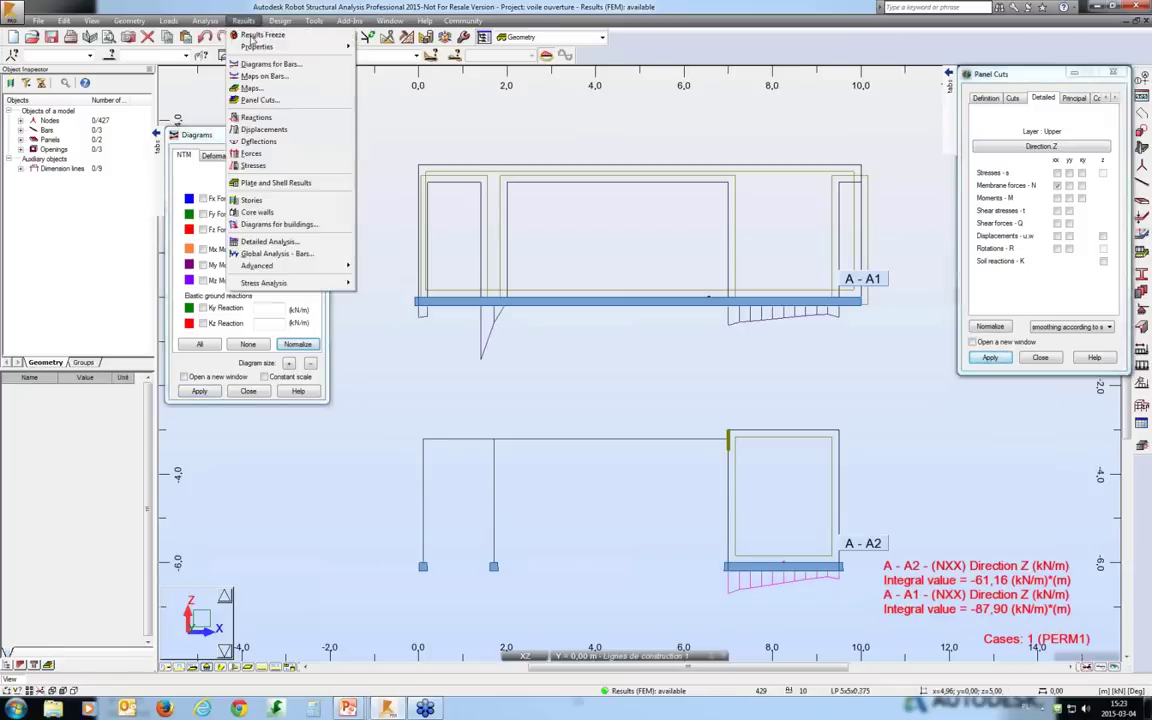
click(252, 88)
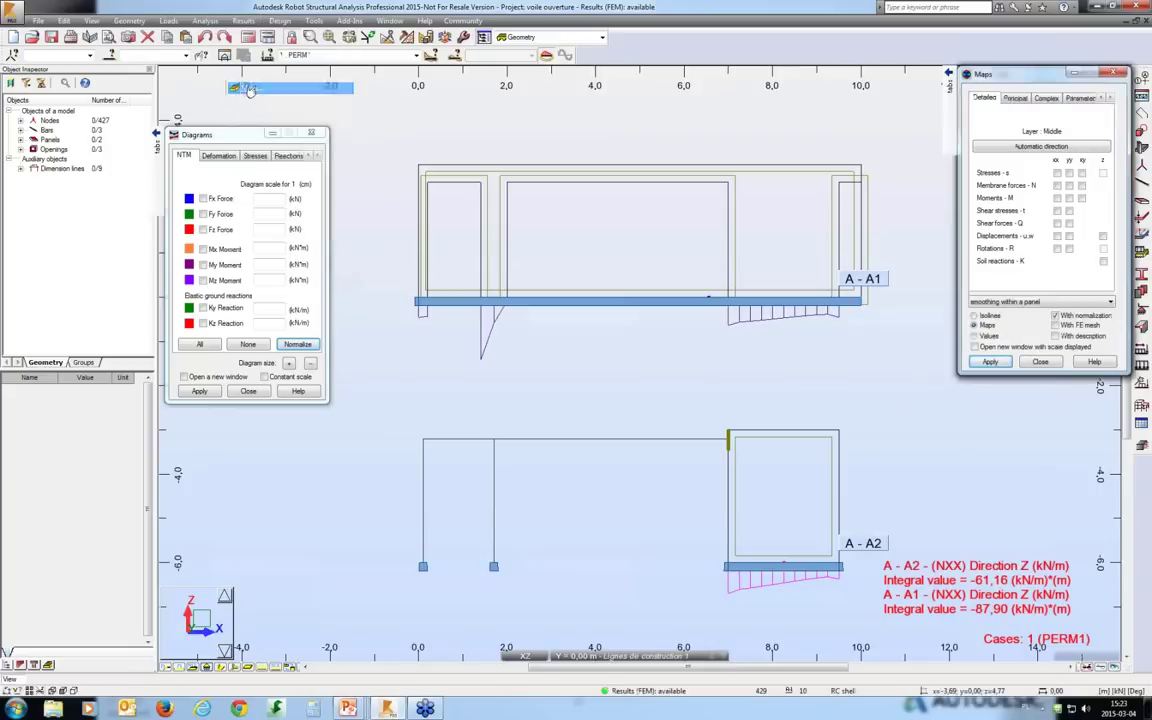
click(1030, 146)
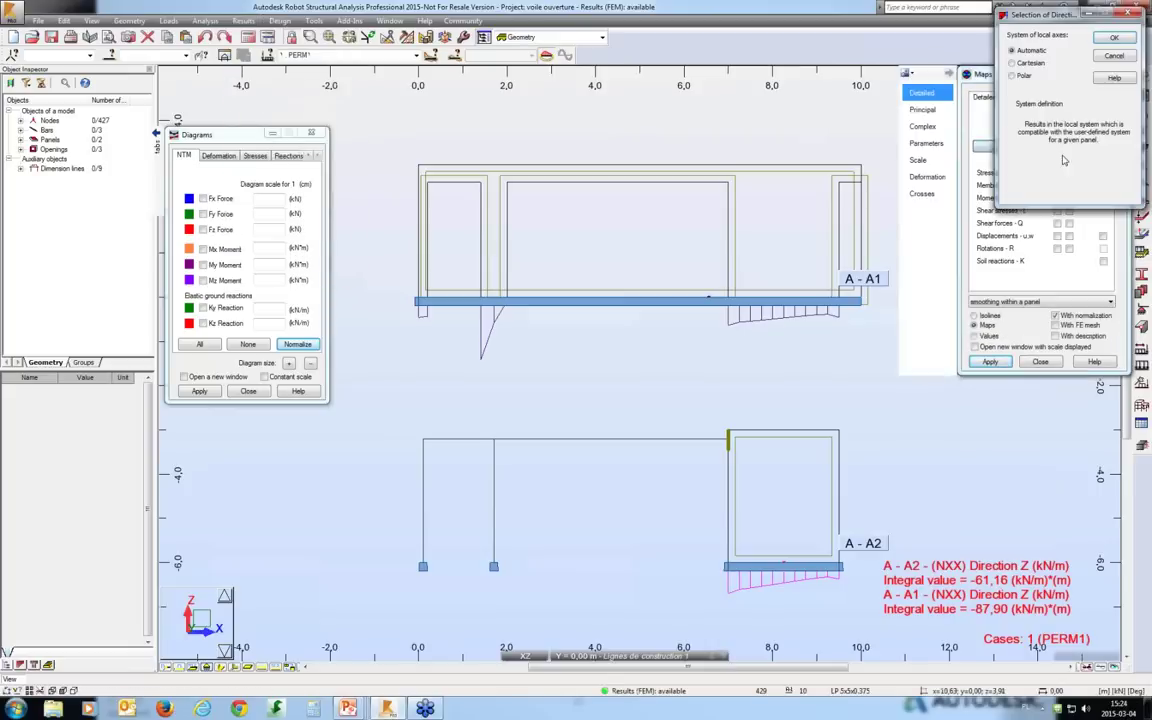
click(1024, 66)
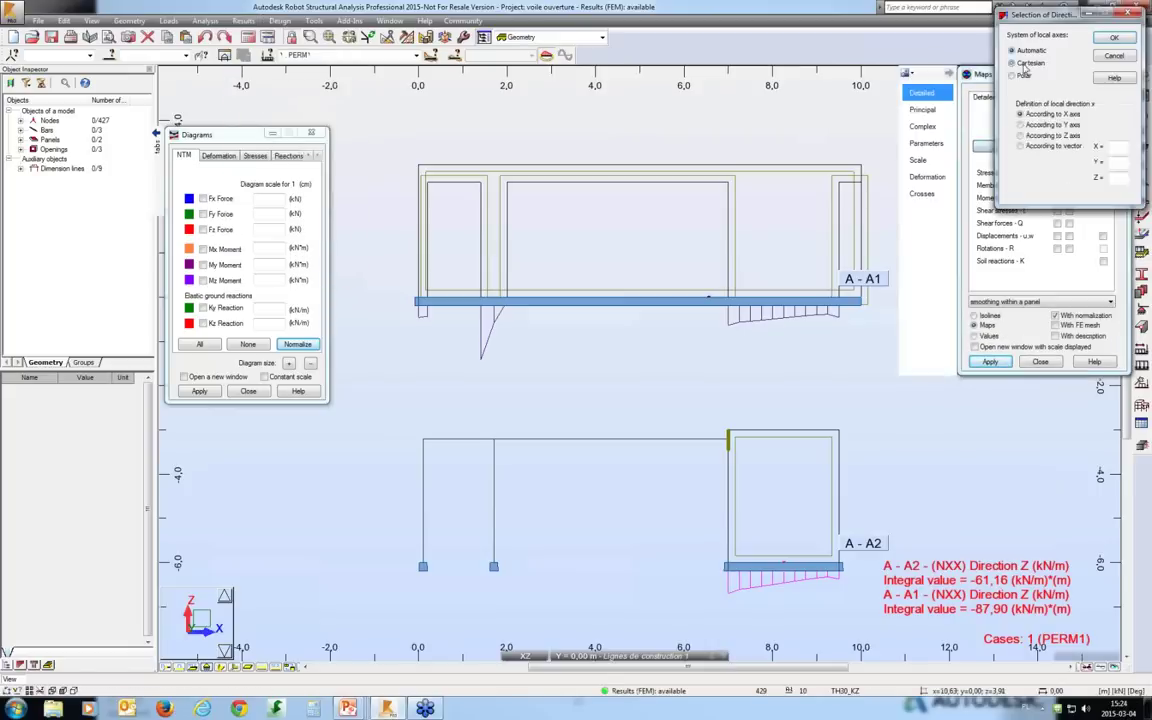
click(1114, 37)
click(1057, 185)
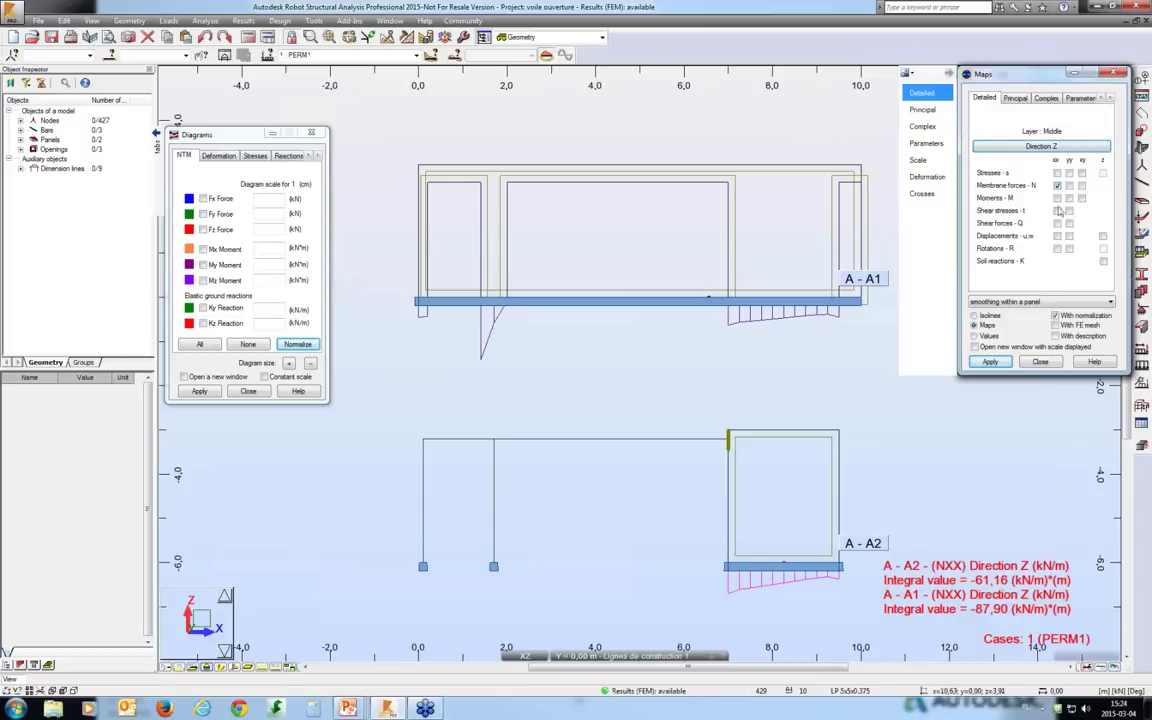
click(990, 362)
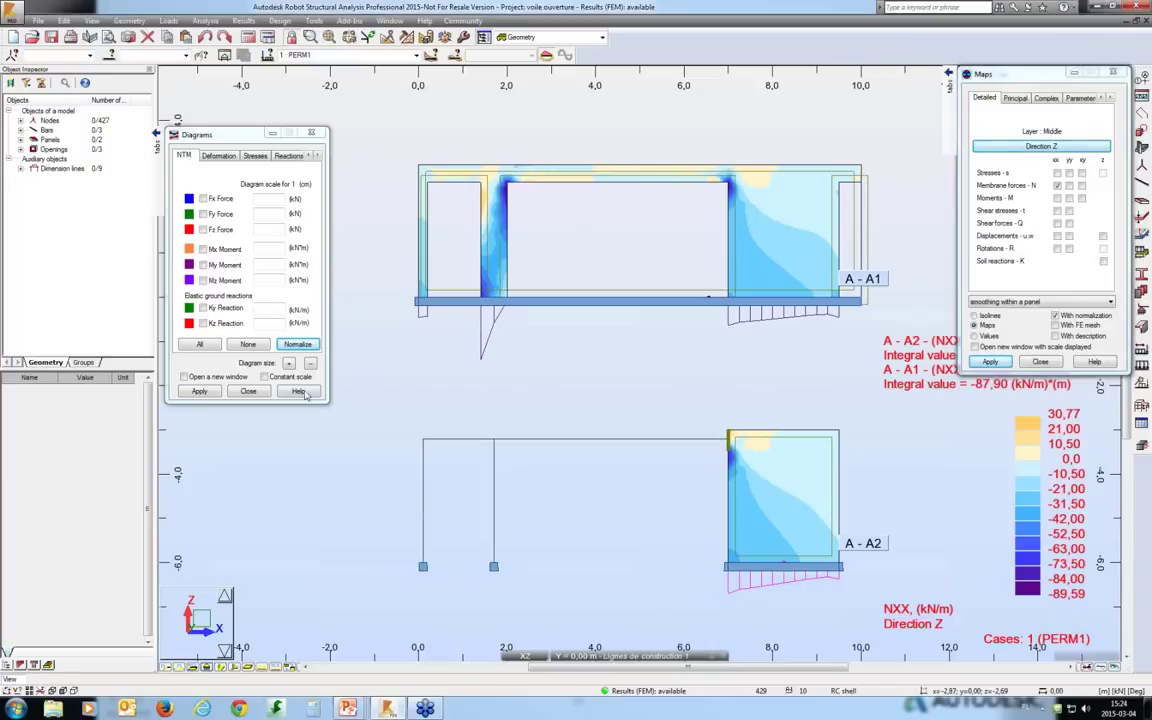
Step: Remove the xx membrane force map, show the Fx force and My moment diagrams on the bars, and select the horizontal beam
click(1059, 195)
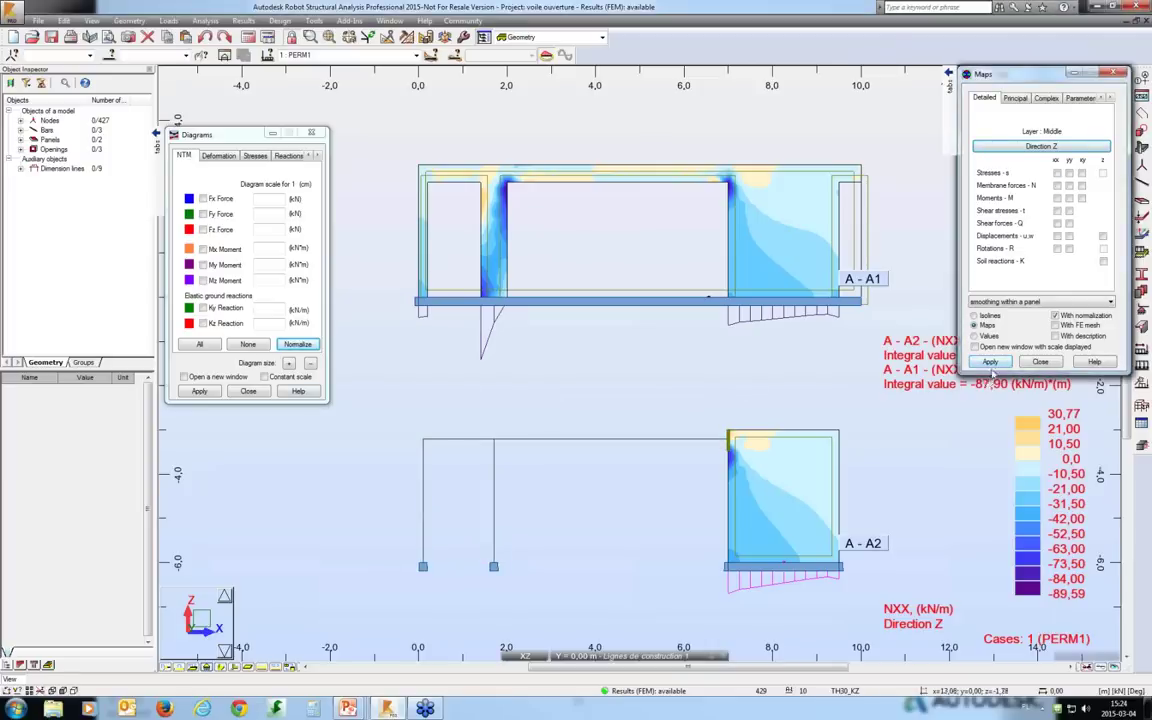
click(990, 362)
click(203, 198)
click(203, 264)
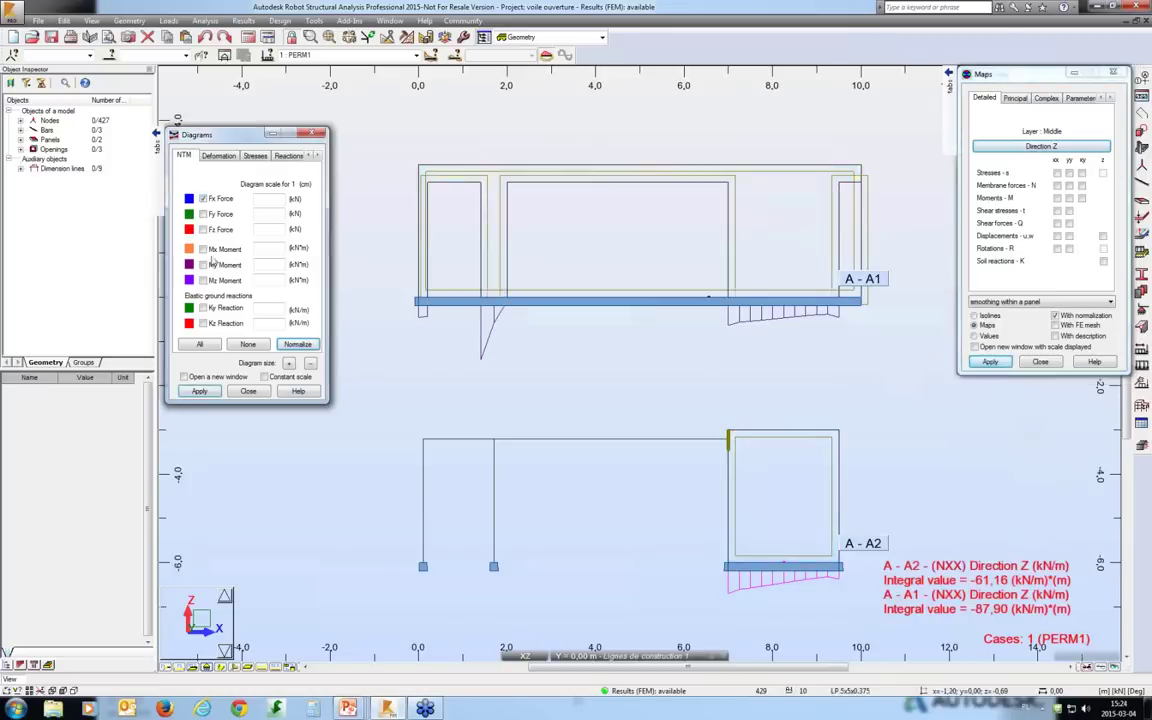
click(200, 391)
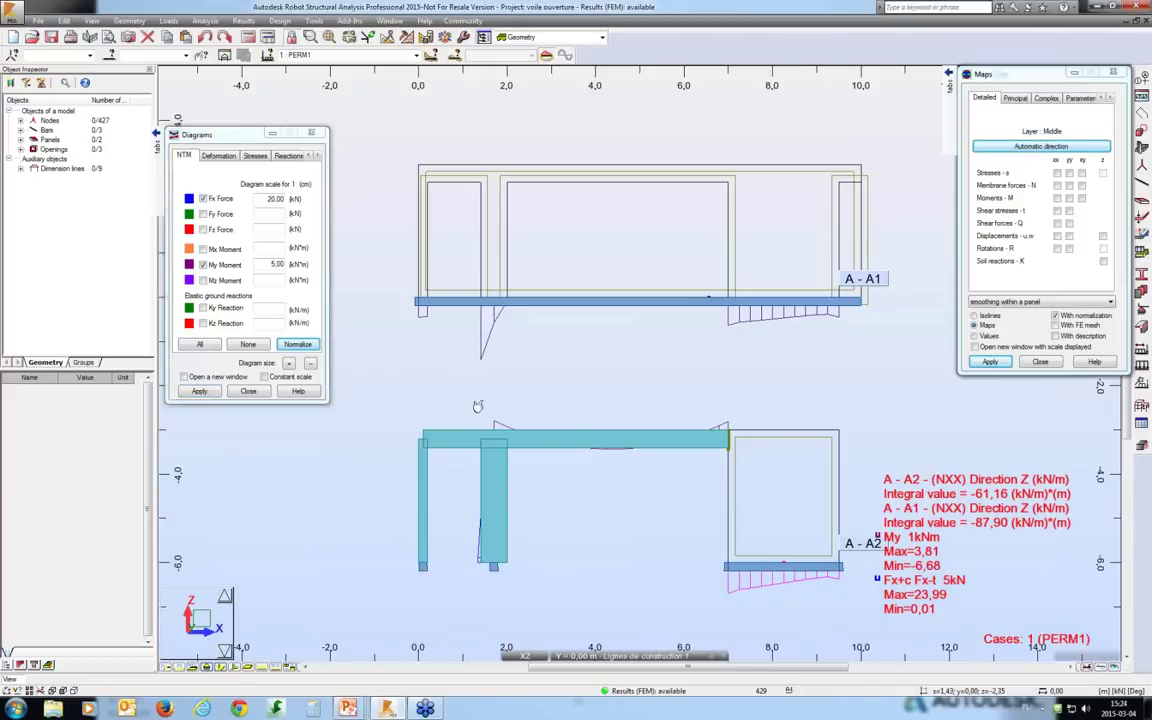
click(510, 490)
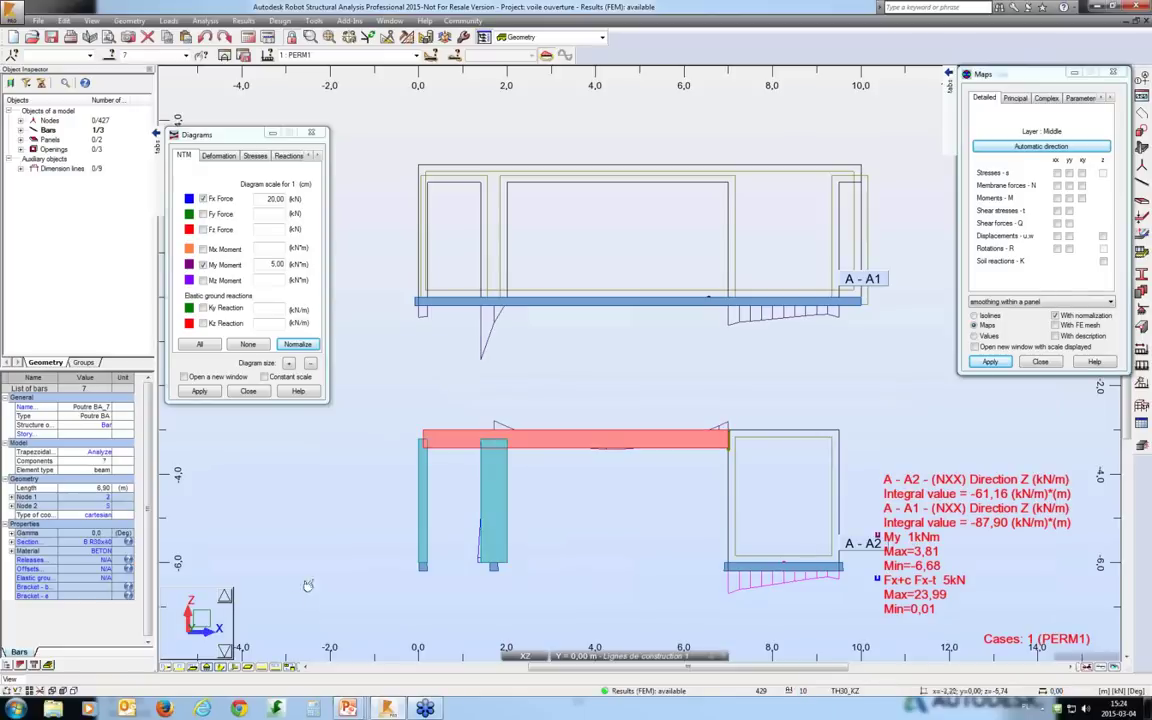
Step: Clear the bar diagrams and display the FZ reactions with descriptions and diagrams for linear supports
click(248, 344)
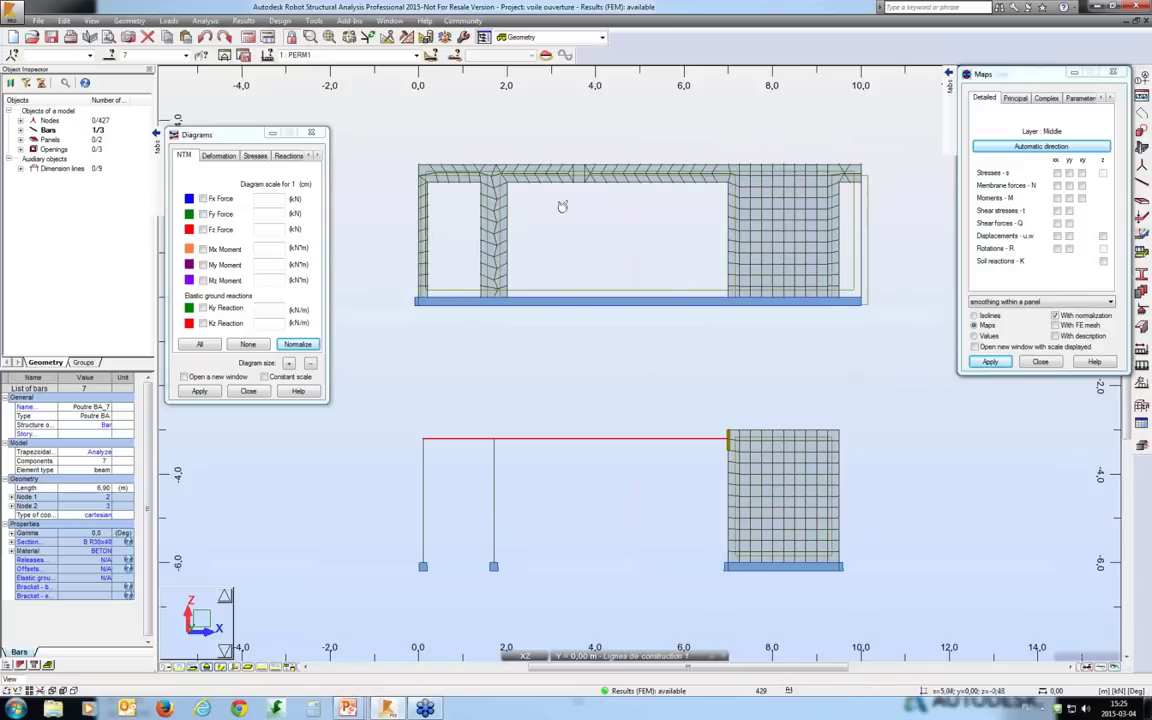
click(288, 155)
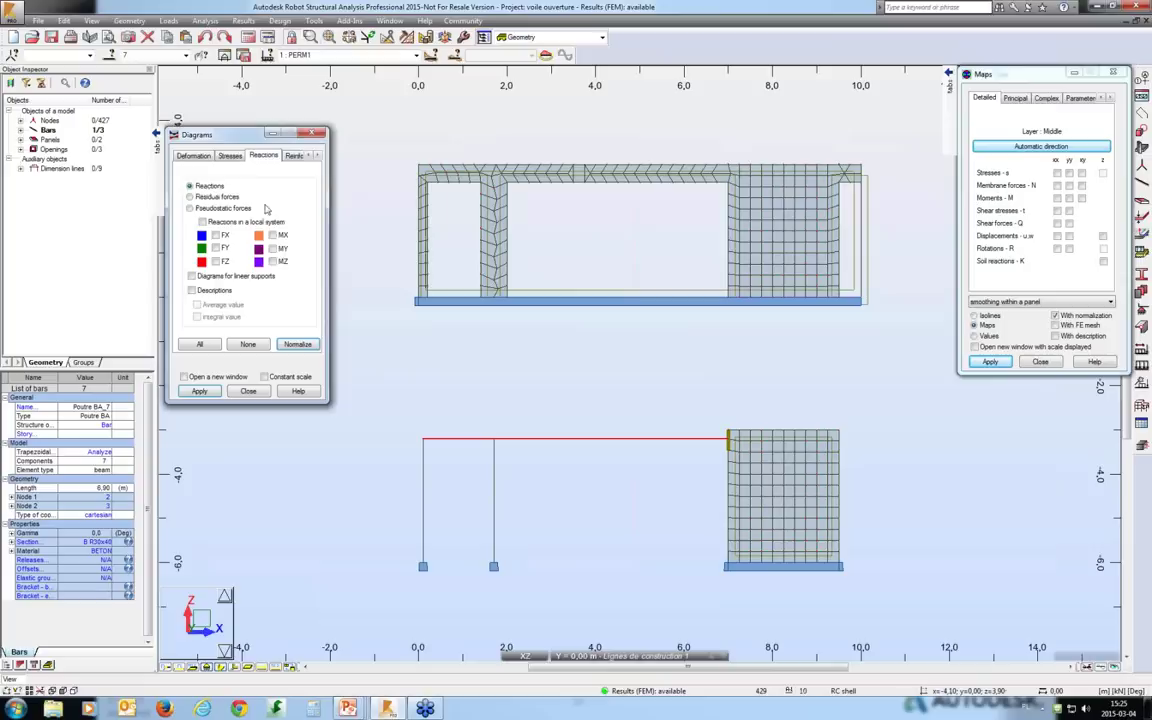
click(191, 275)
click(214, 261)
click(191, 290)
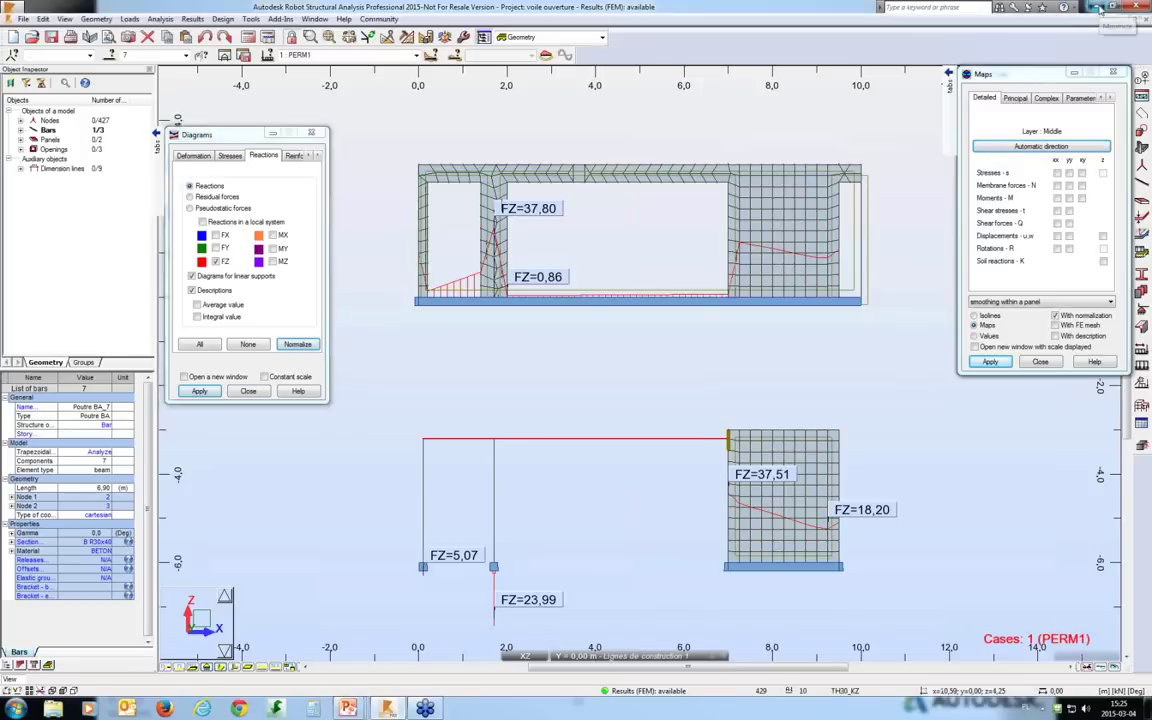
Step: Switch to the presentation and advance to the slide about not replacing wide shear walls with columns
click(1097, 7)
key(Right)
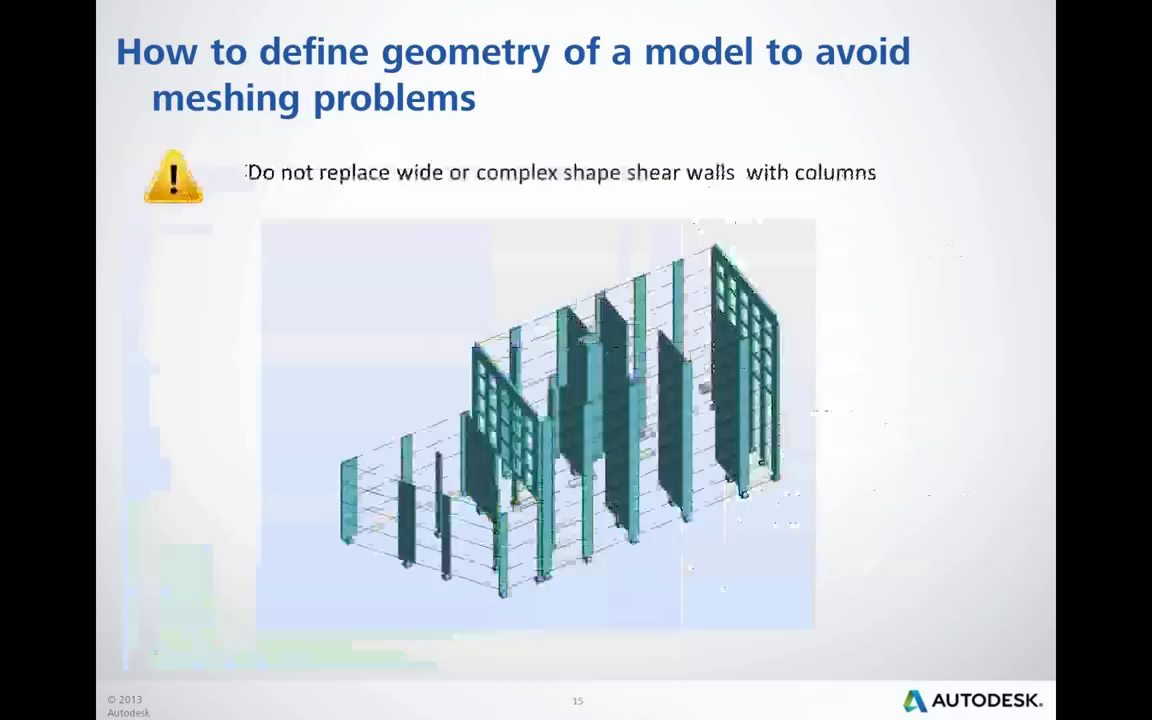
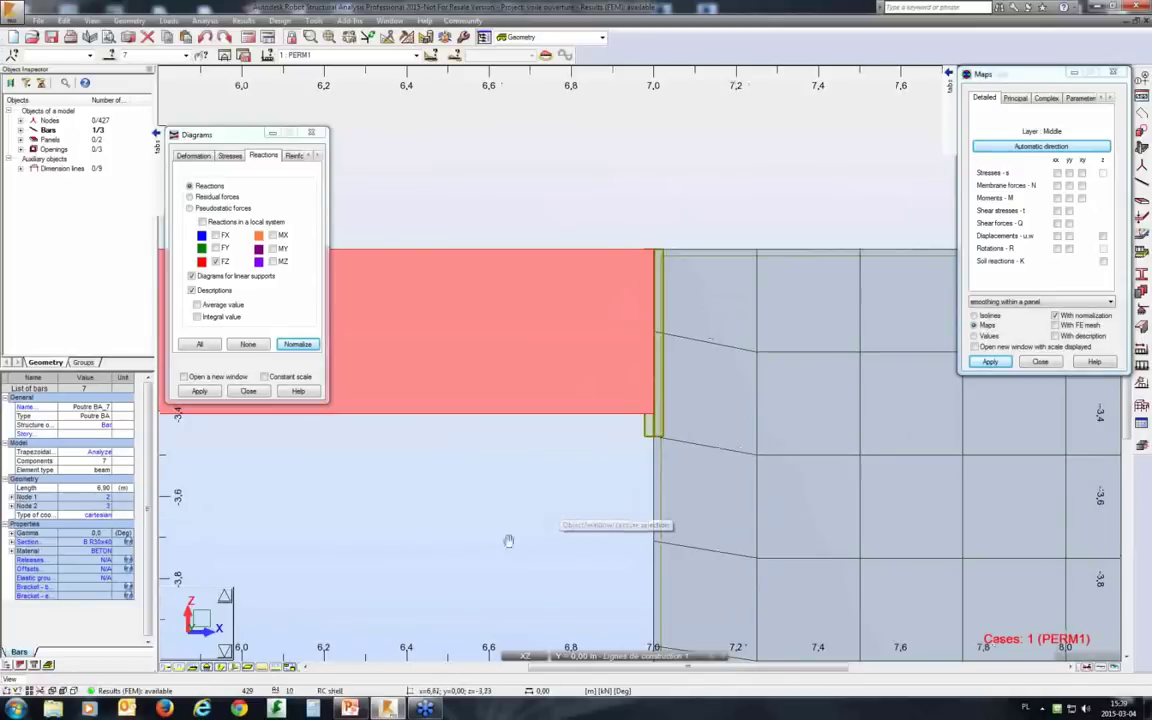
Step: Deselect the beam and add the MY support reactions to the displayed FZ reactions of both wall models
scroll(712, 478, down, 2)
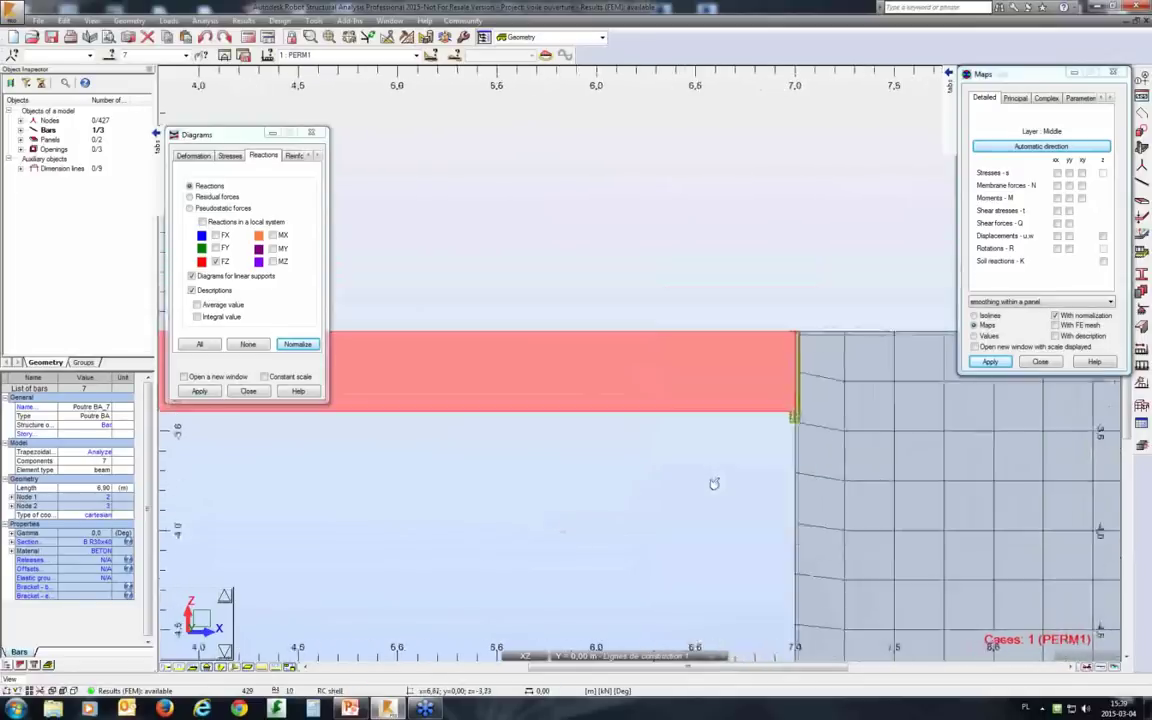
scroll(714, 481, down, 2)
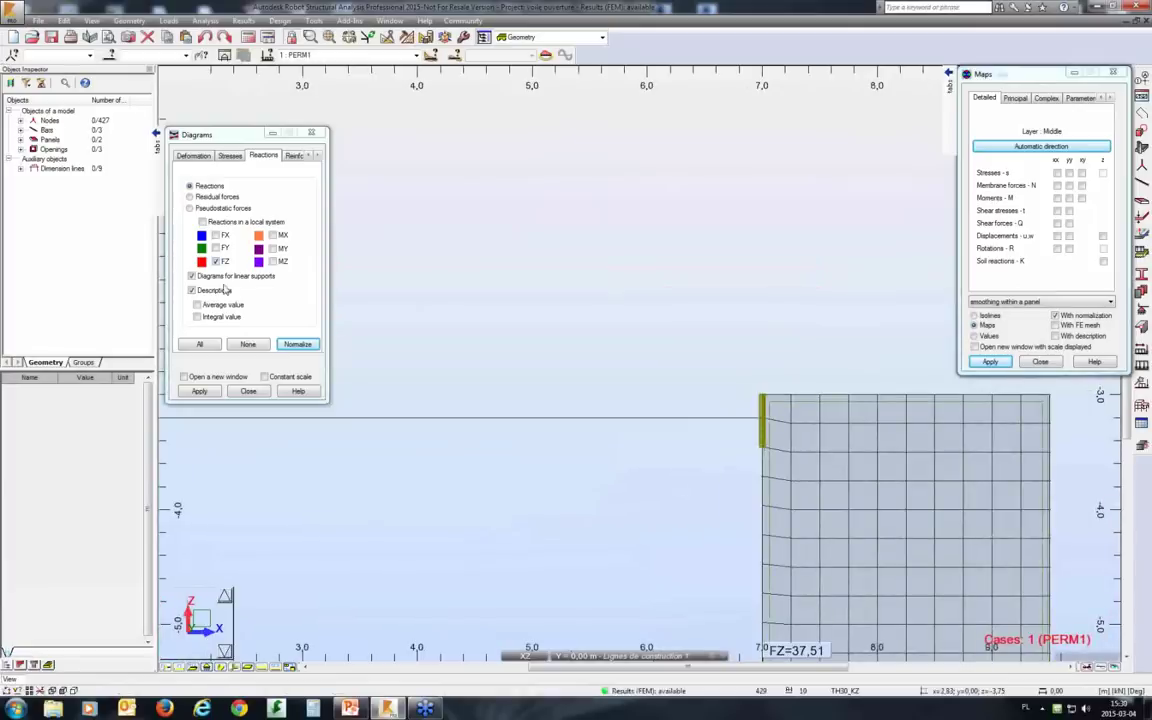
click(272, 248)
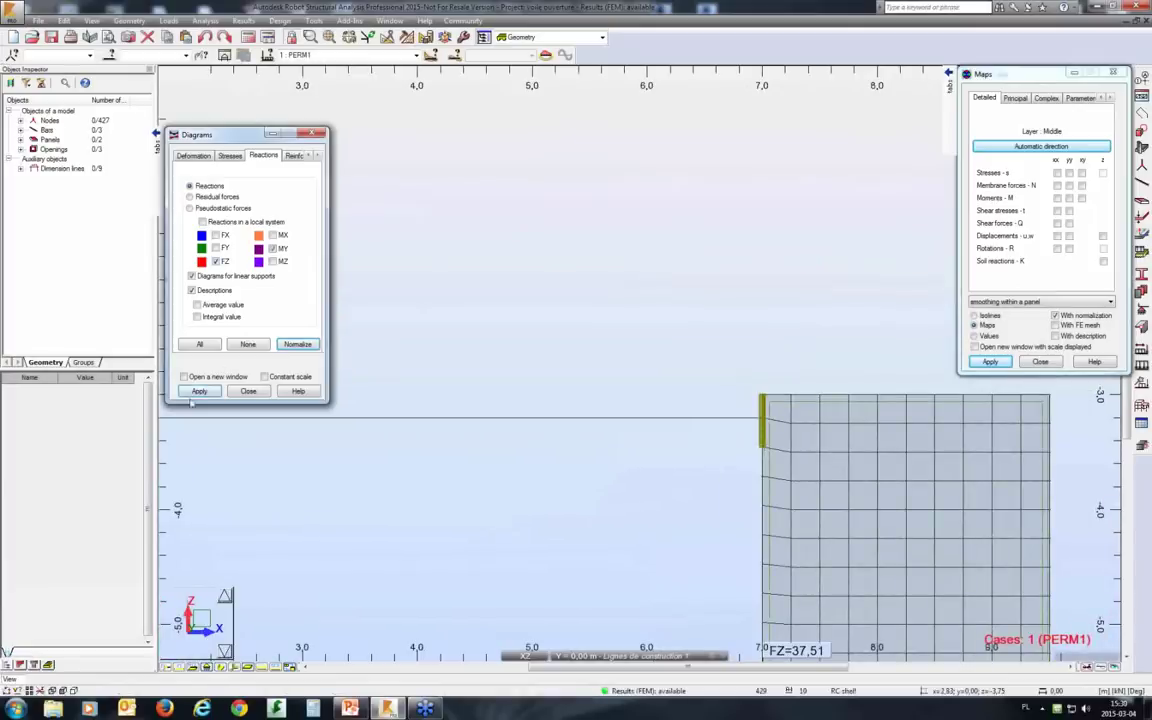
click(200, 391)
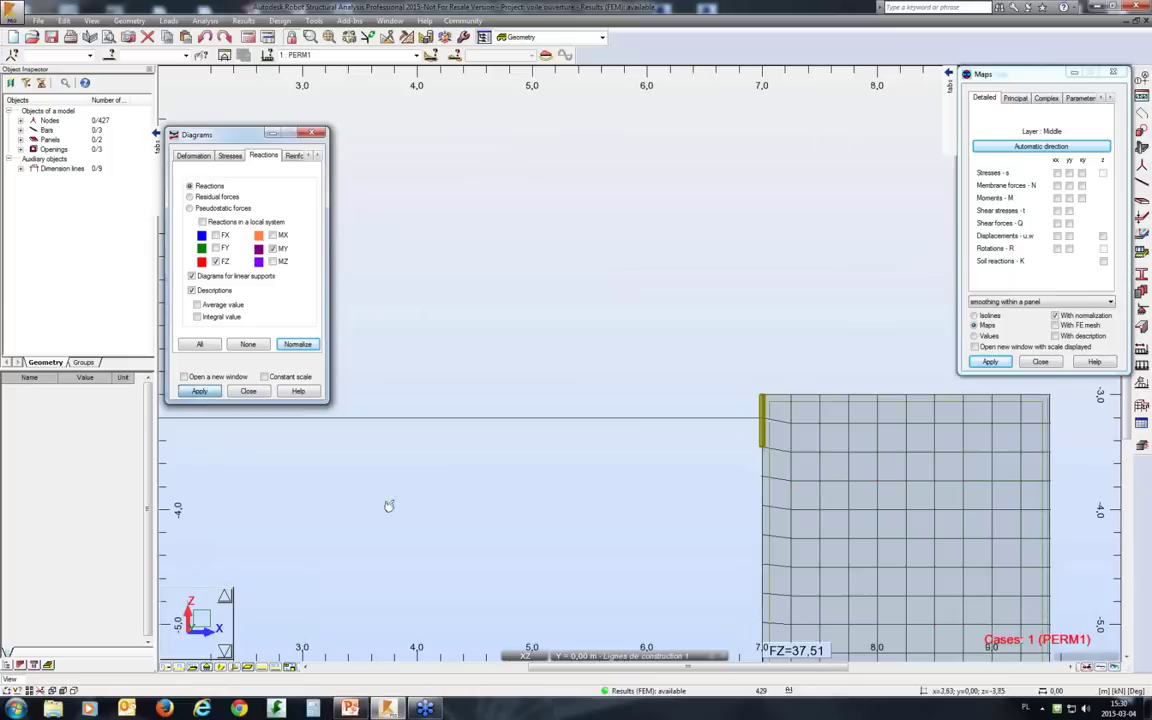
middle_drag(528, 478, 662, 440)
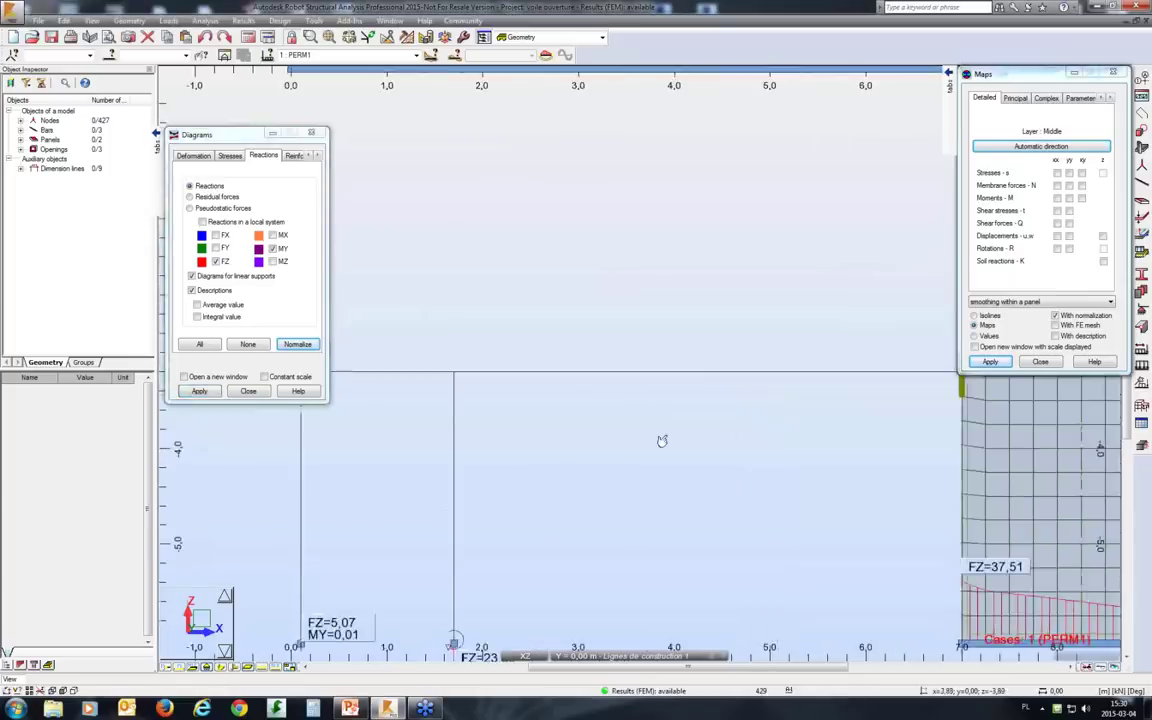
scroll(662, 440, down, 3)
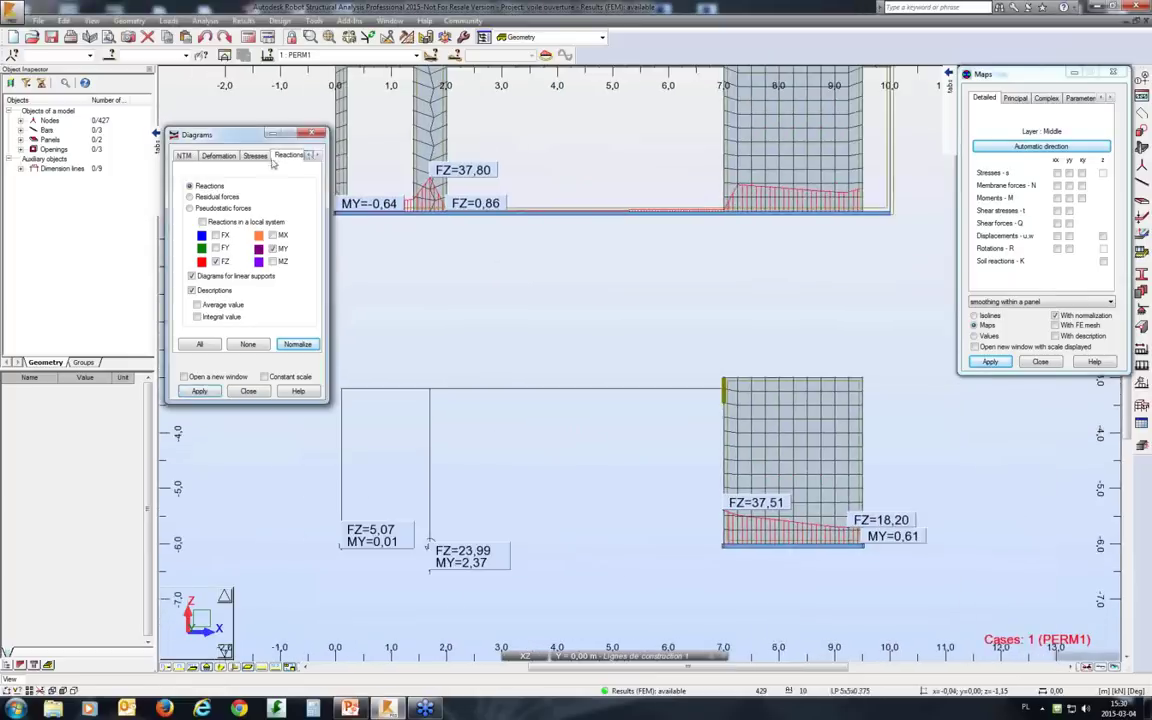
Step: Add the My Moment diagram on the bars to the displayed reactions
click(183, 156)
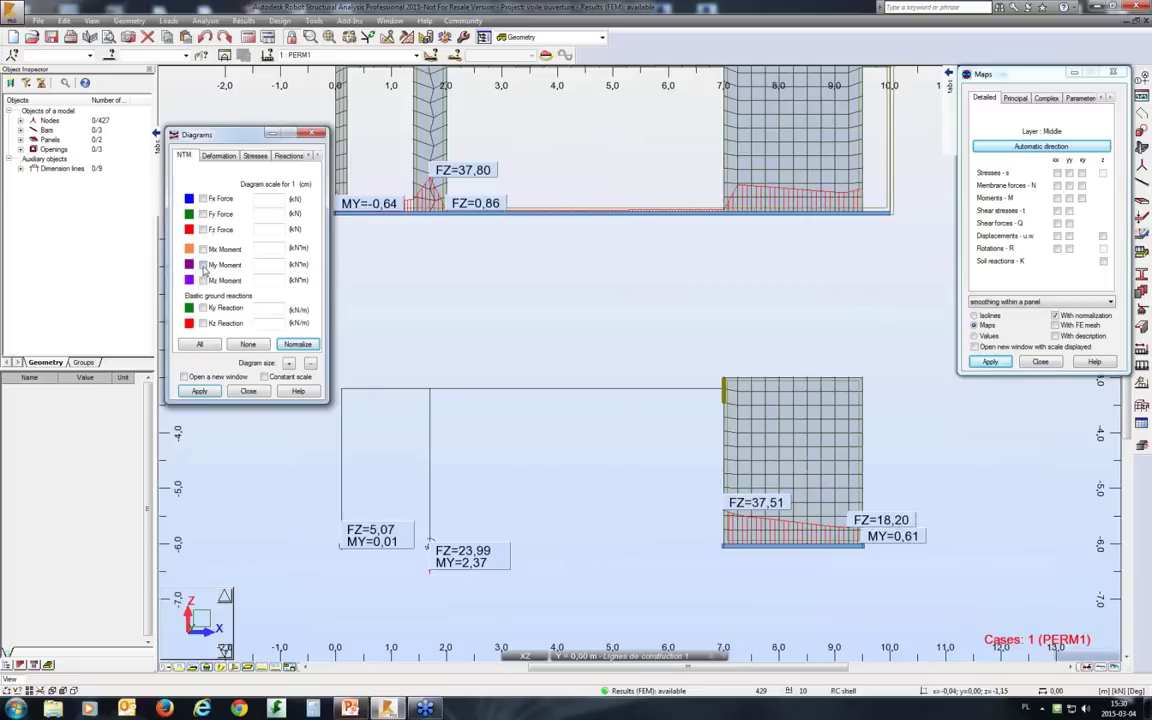
click(200, 391)
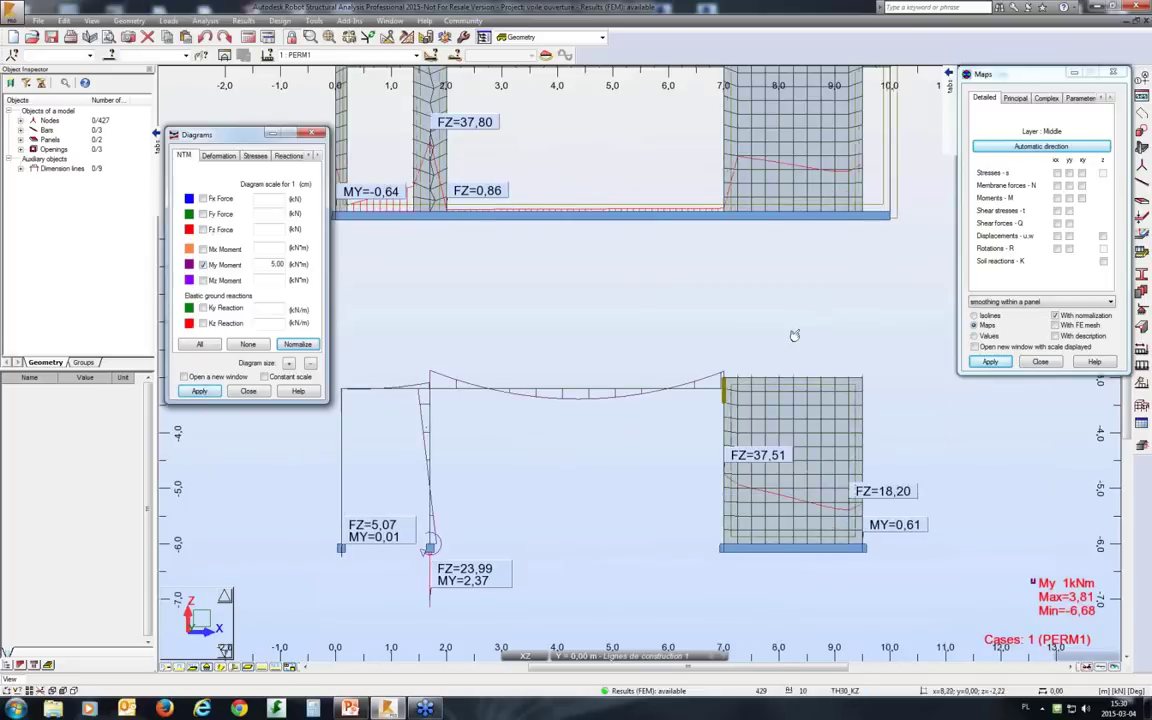
scroll(743, 373, up, 2)
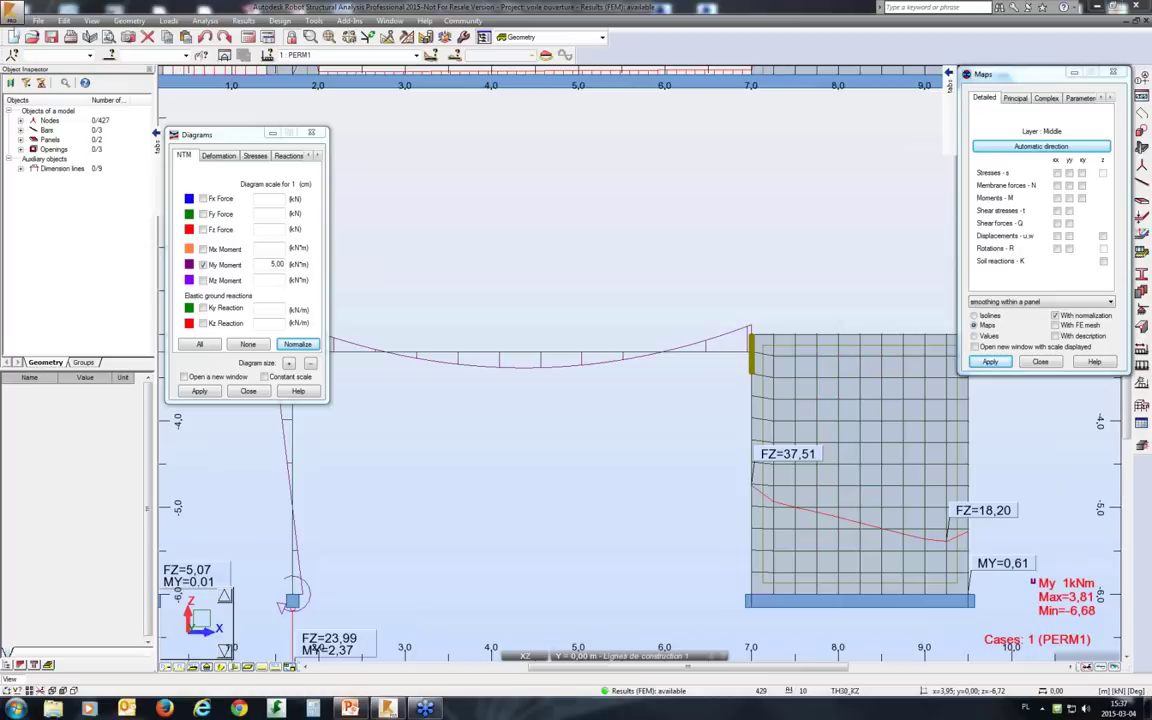
Step: Start a new, empty project in place of the open wall model
click(13, 37)
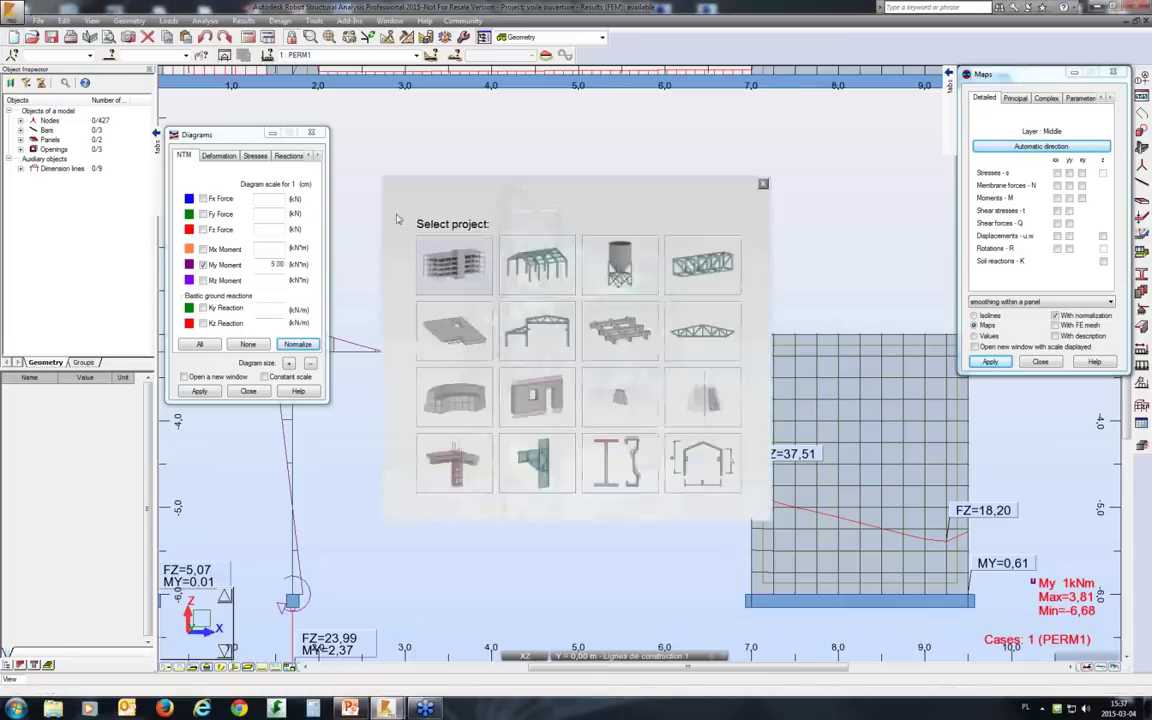
click(612, 384)
click(612, 384)
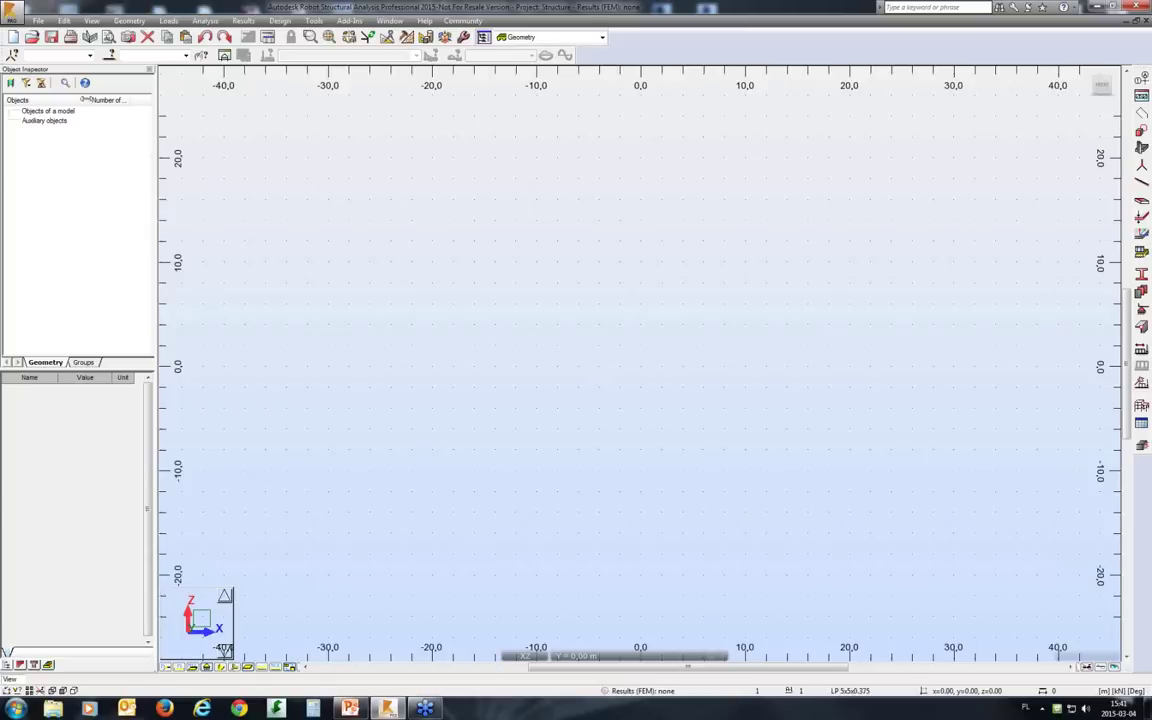
Step: Open the project file voile ouverture.rtd from the Robot webinars folder
click(37, 21)
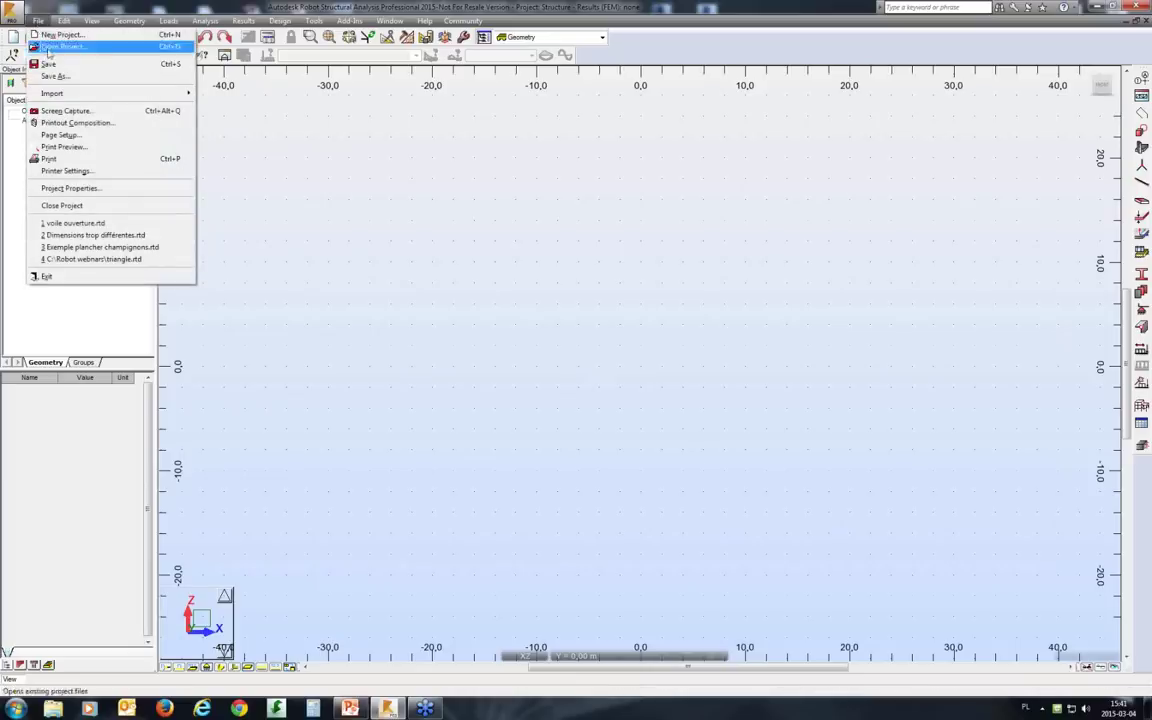
click(45, 47)
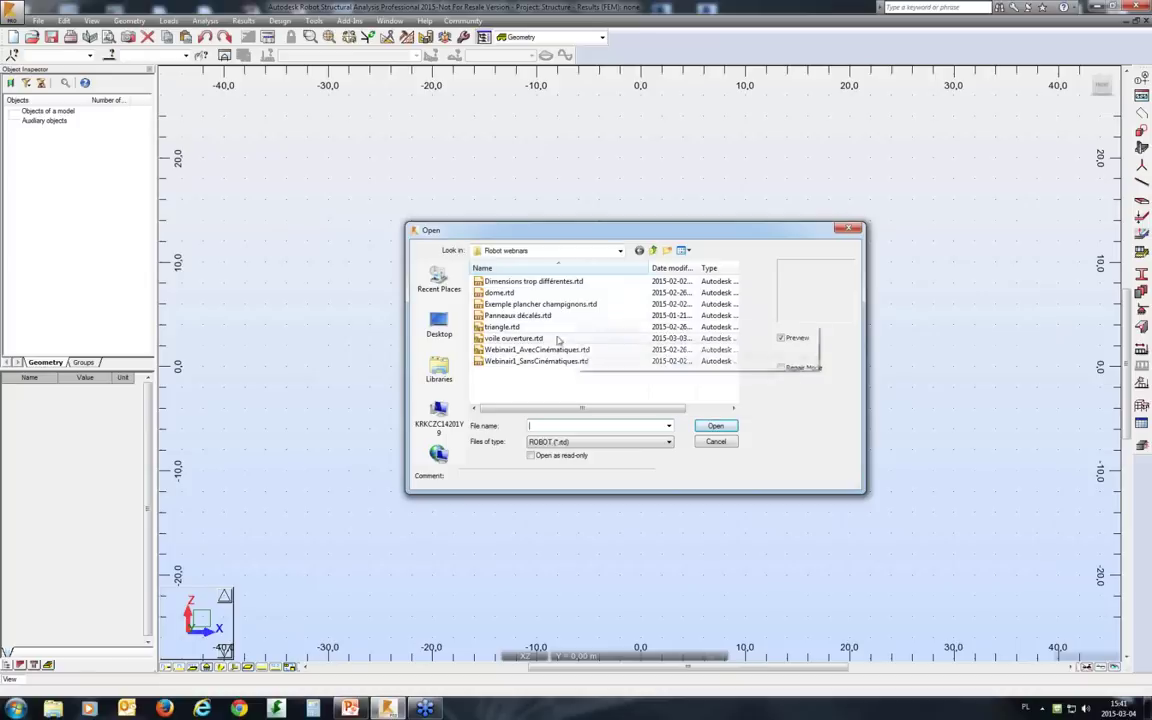
click(552, 338)
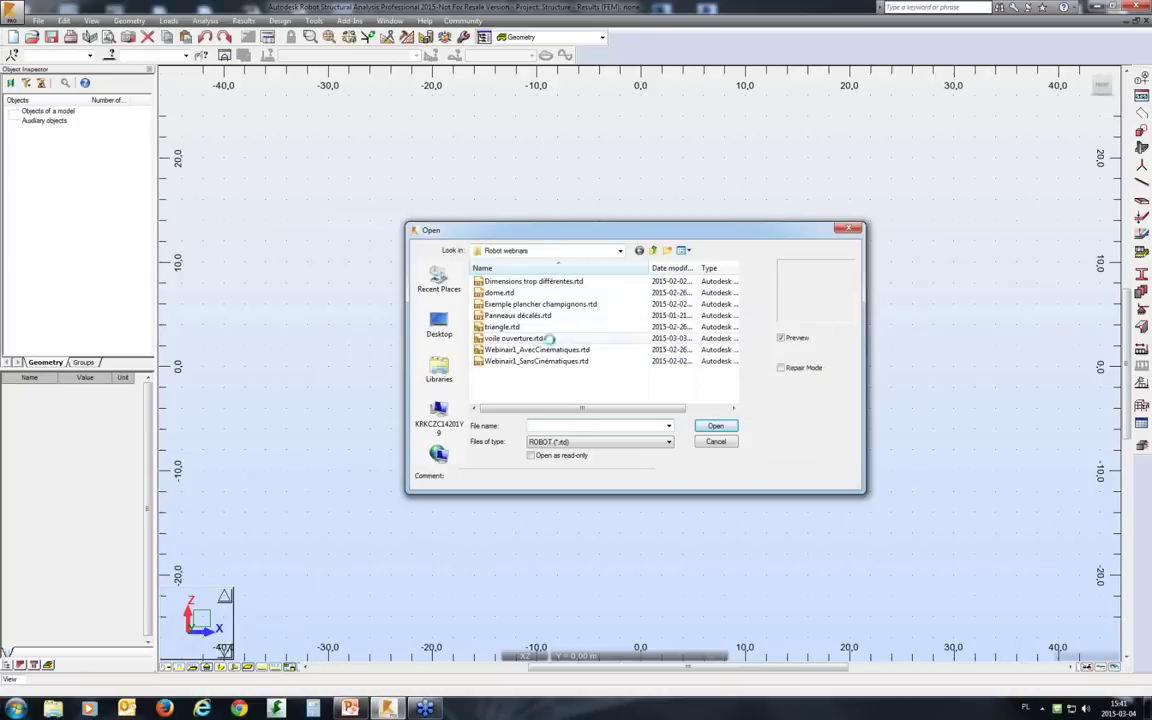
click(720, 428)
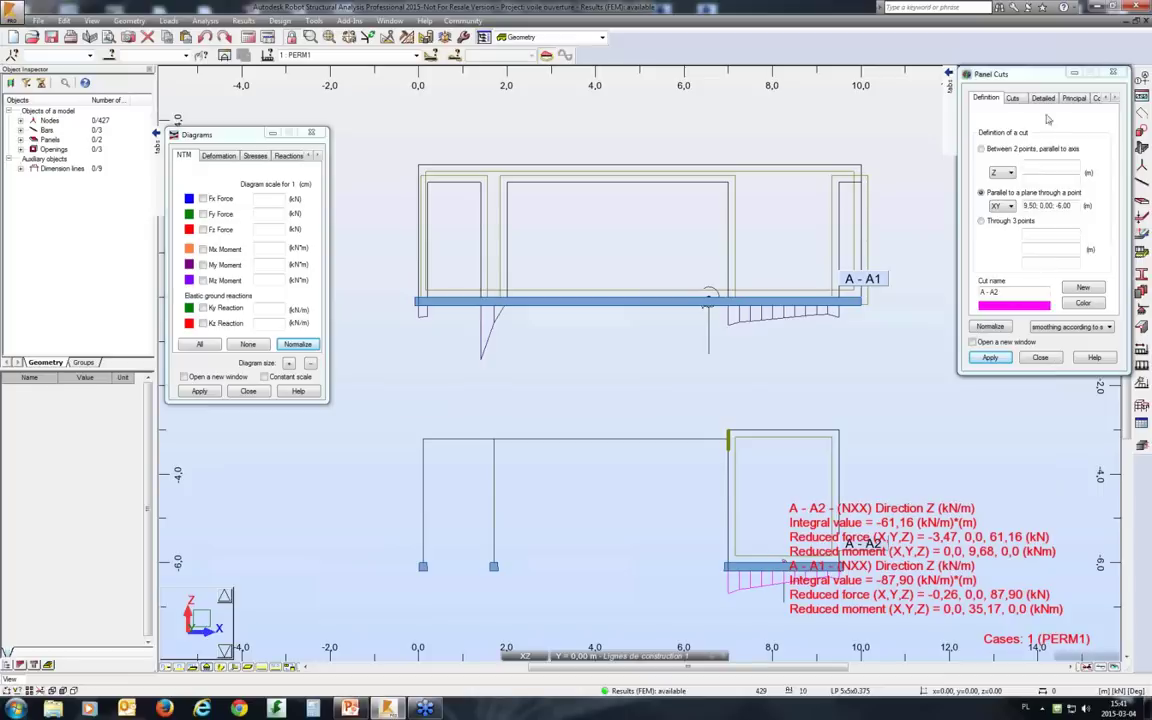
Step: Redefine panel cut A - A2 parallel to plane XY through point 9.50; 0.00; -3, and clear the cut diagrams after viewing them
click(1012, 97)
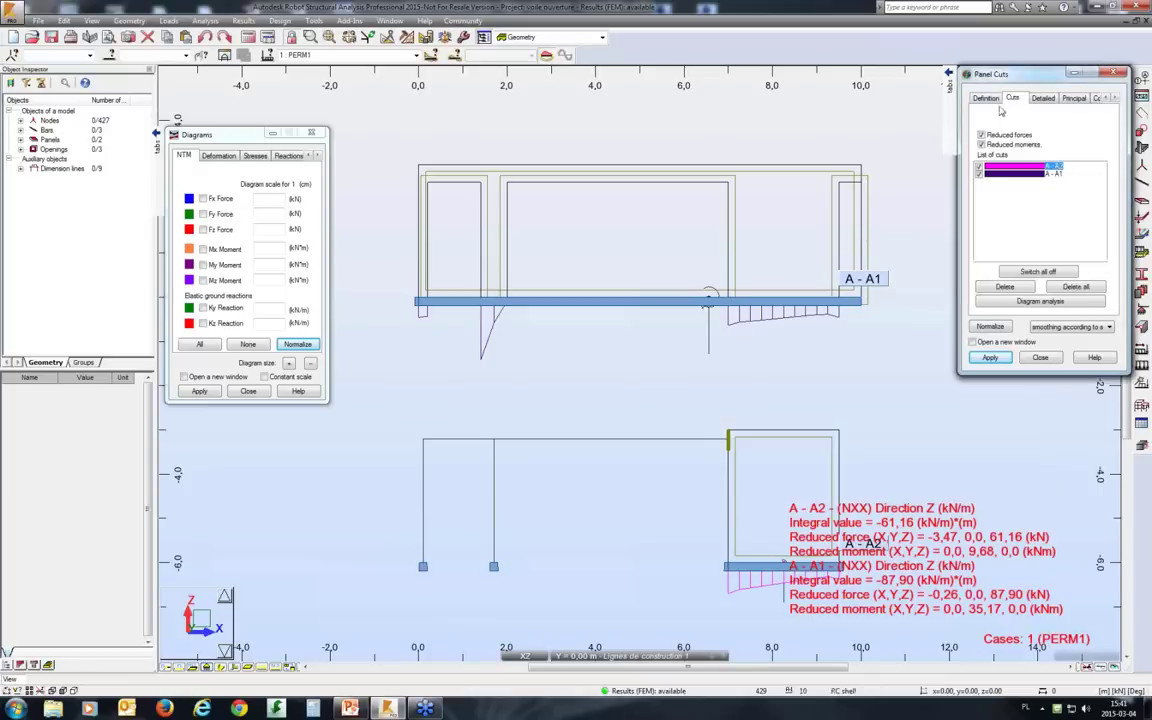
double_click(1057, 168)
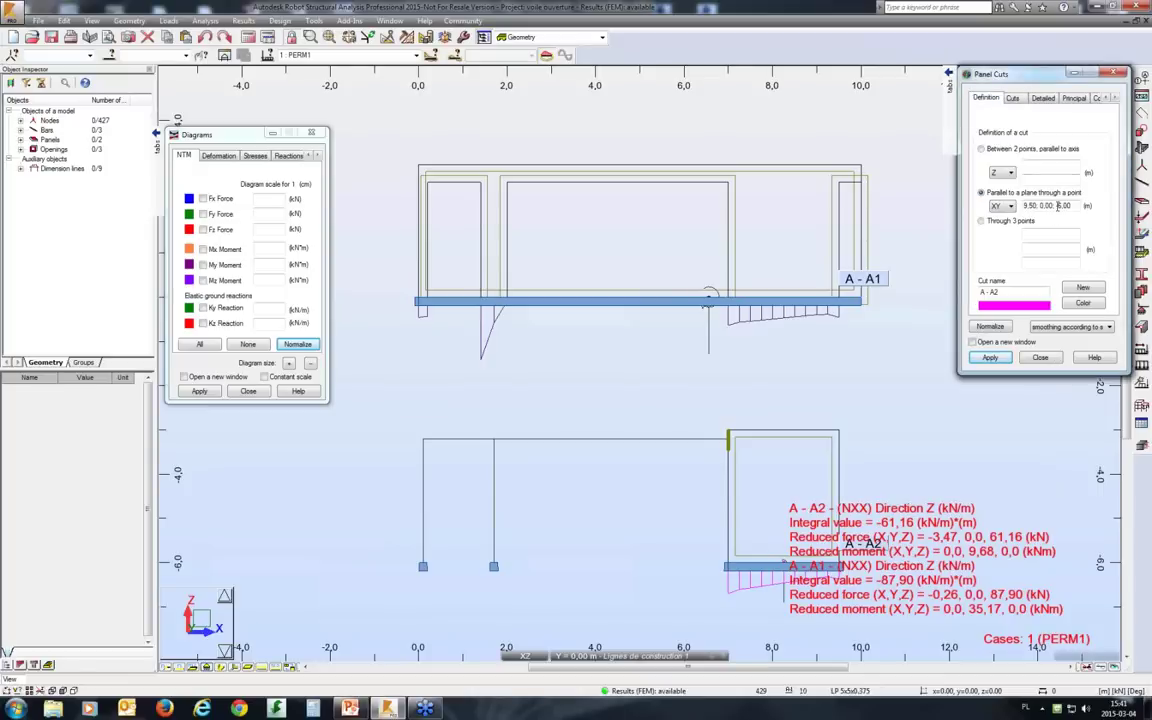
triple_click(1050, 205)
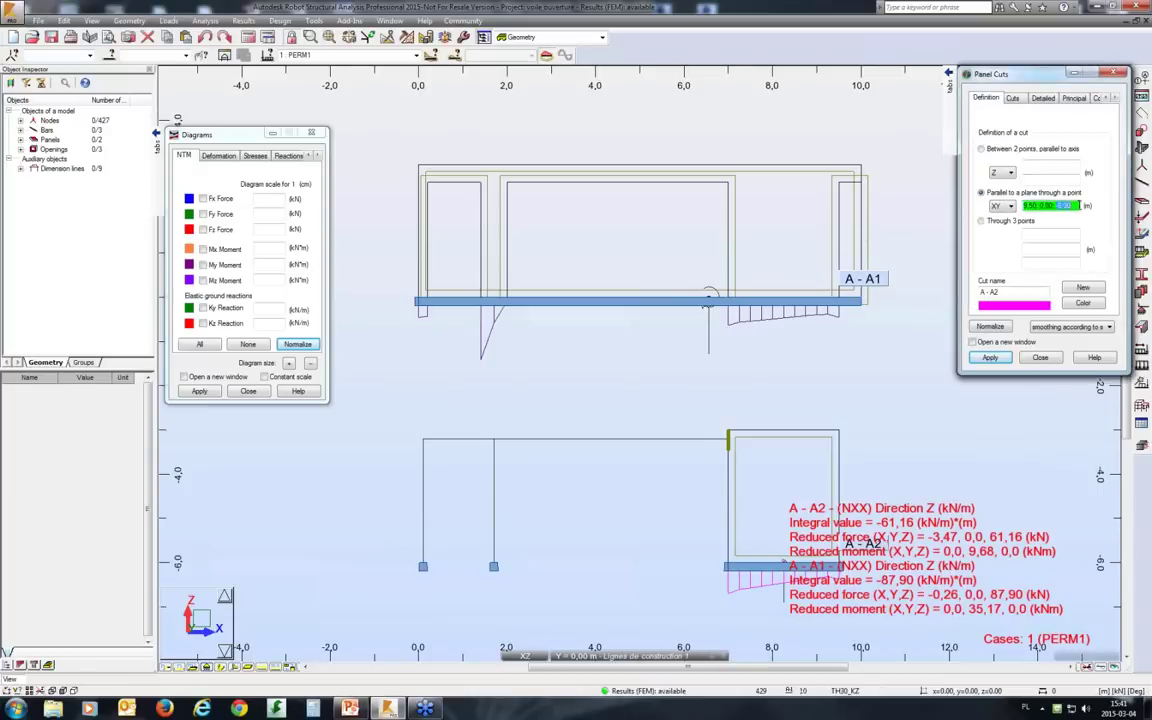
text(-5)
click(989, 360)
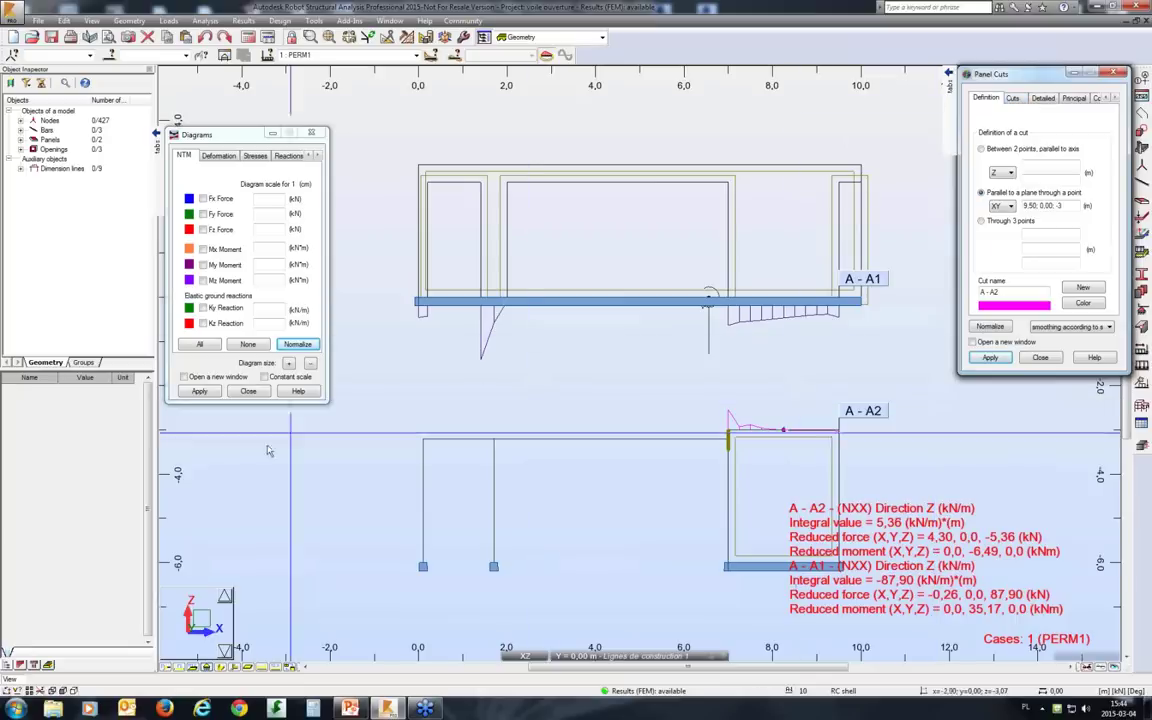
click(708, 297)
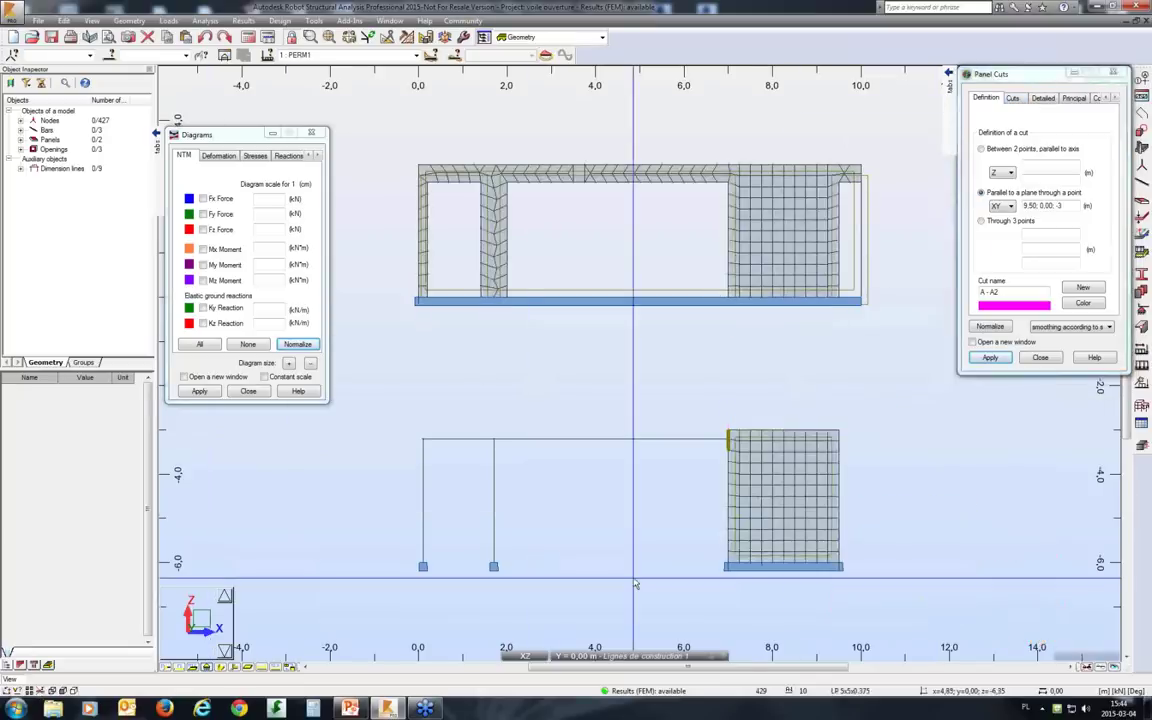
Step: Delete all rigid link types not present in the project and open the LR_poutre_Voile definition to check its blocked directions
middle_drag(634, 584, 560, 497)
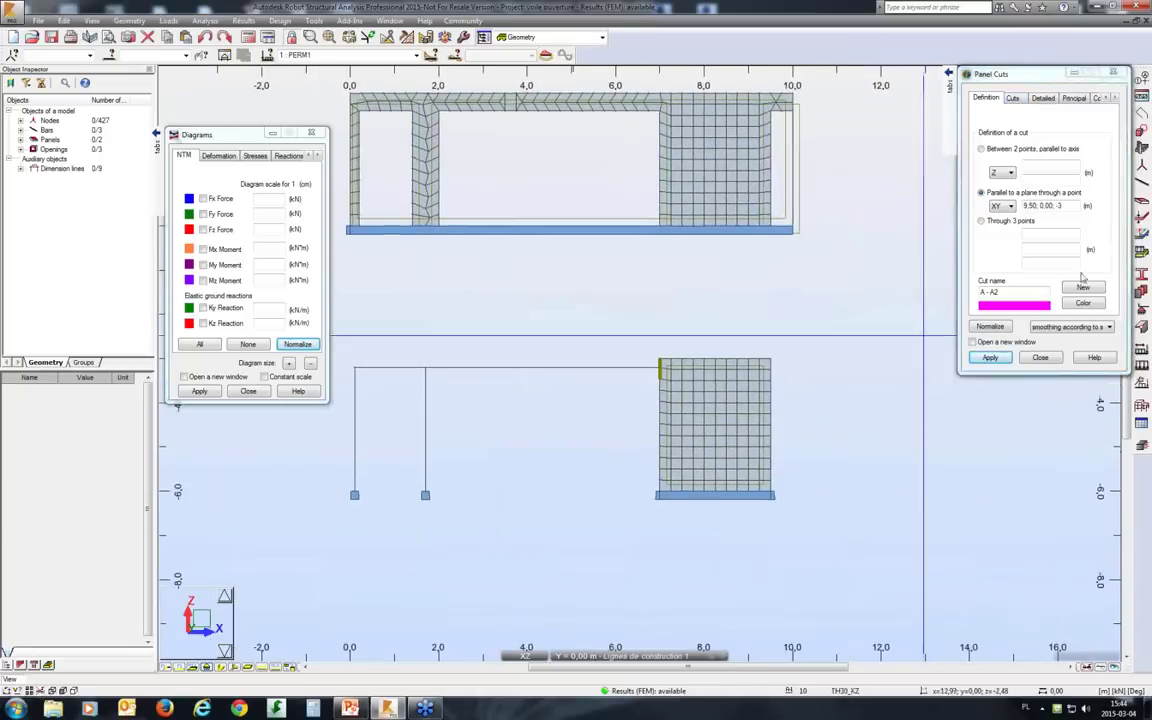
click(1141, 113)
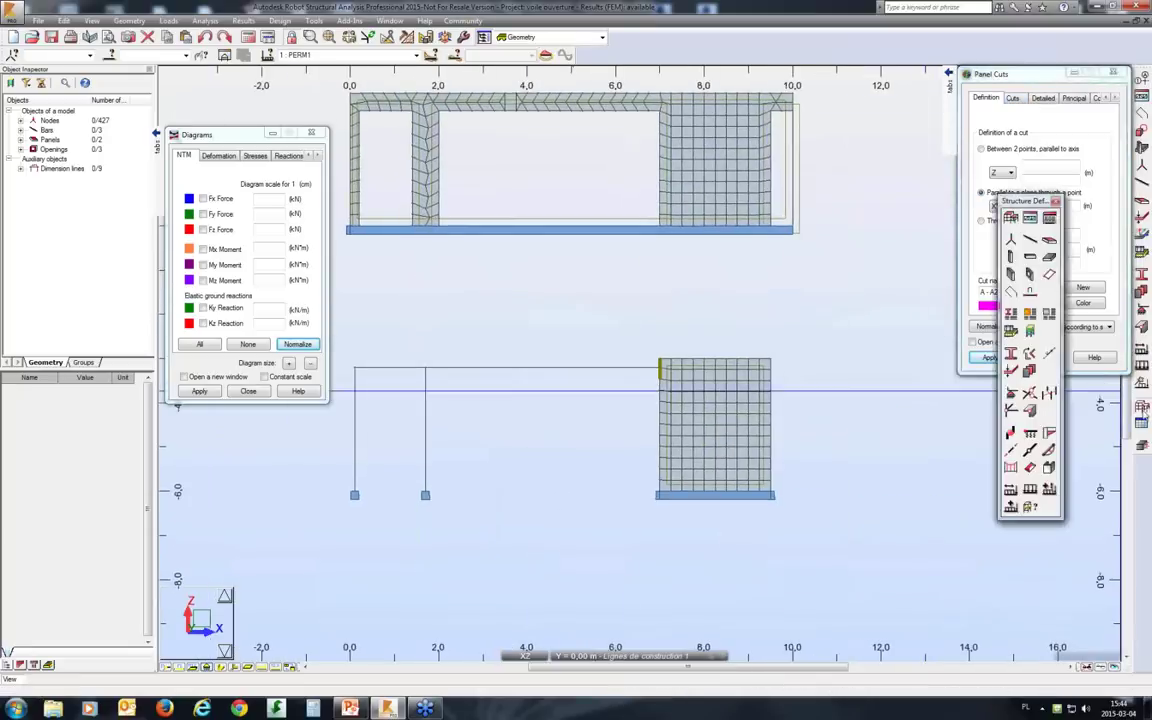
click(1049, 396)
click(1076, 92)
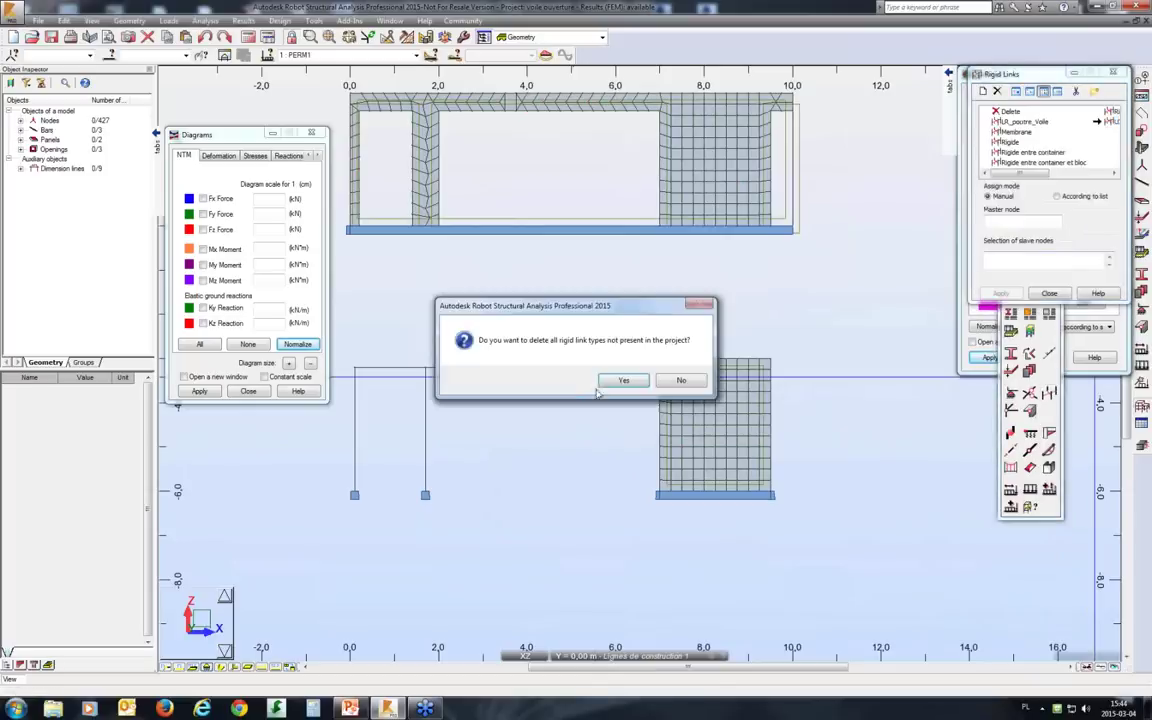
click(616, 381)
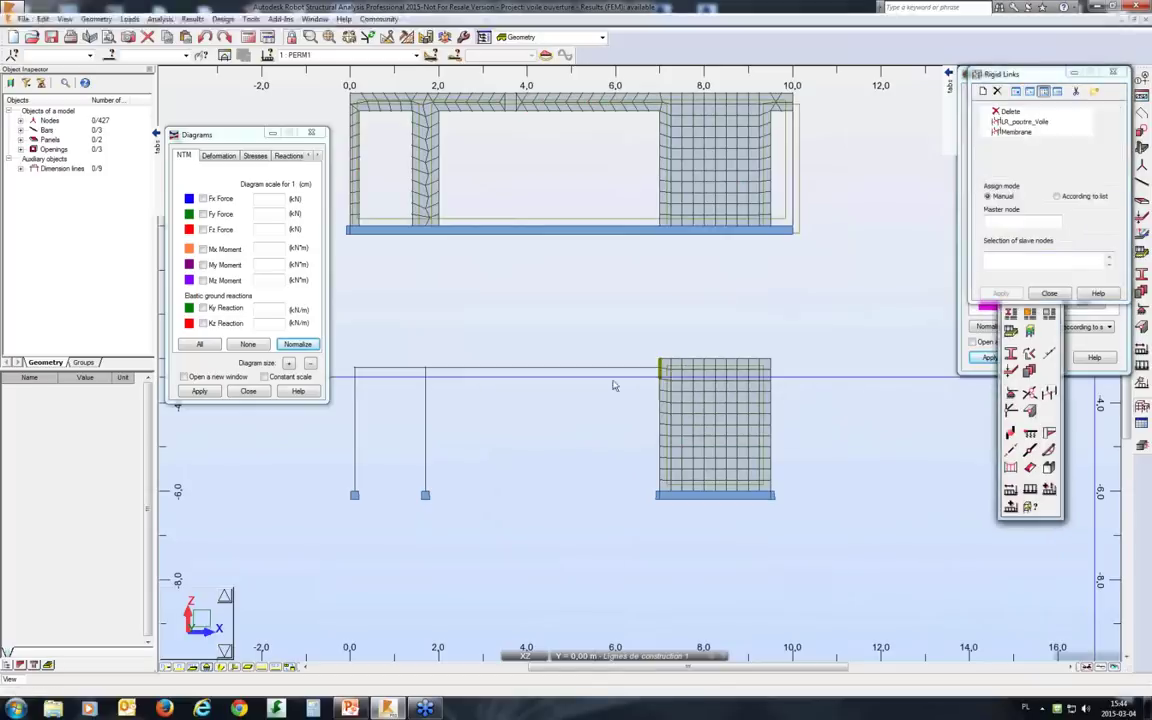
double_click(1020, 121)
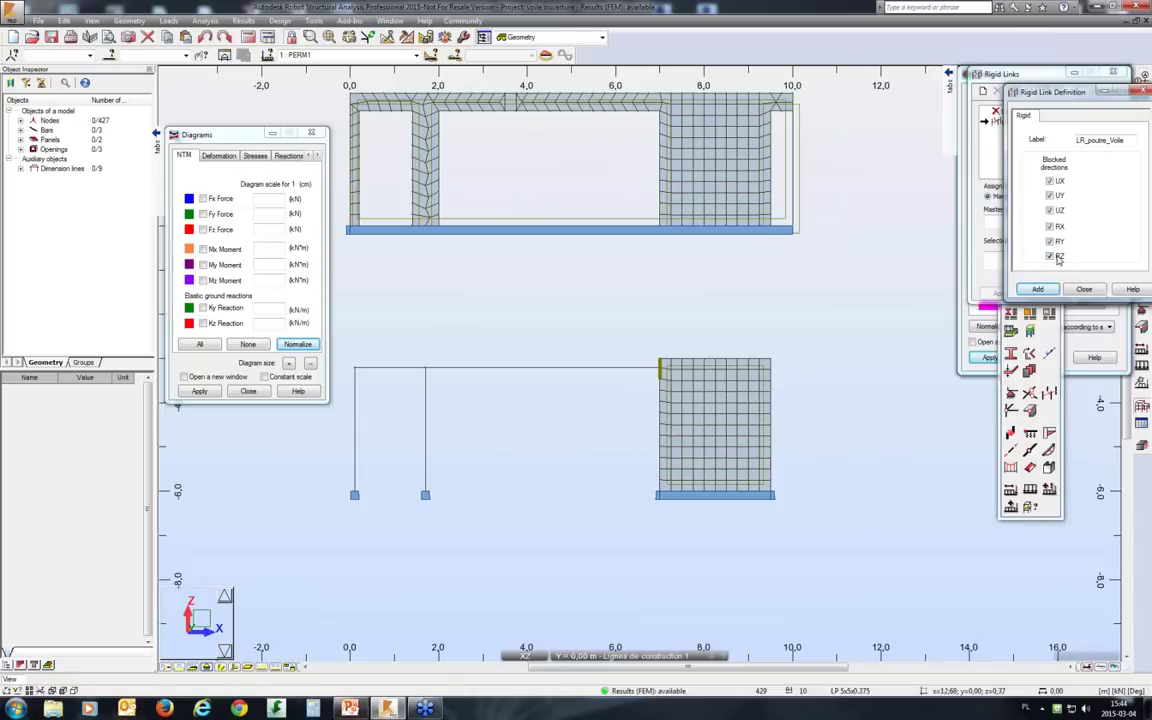
click(1026, 123)
Step: Delete the rigid link at the junction of the horizontal beam and the lower wall panel, accepting the change of result status
click(1010, 111)
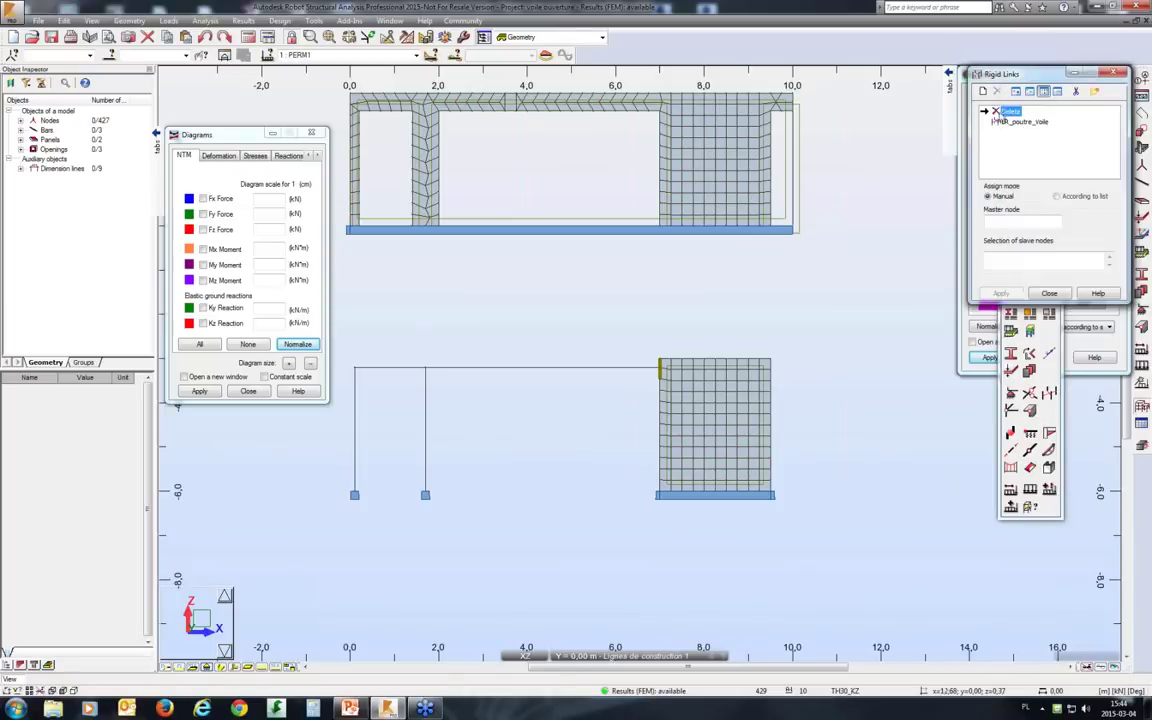
click(665, 370)
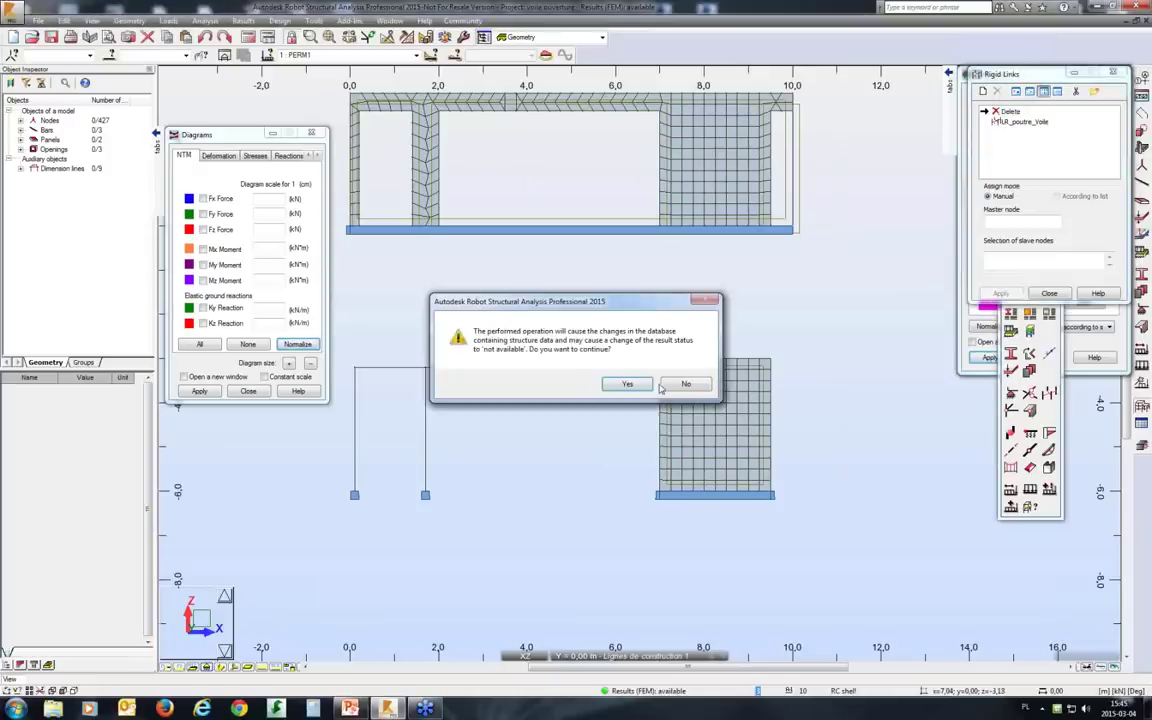
click(622, 383)
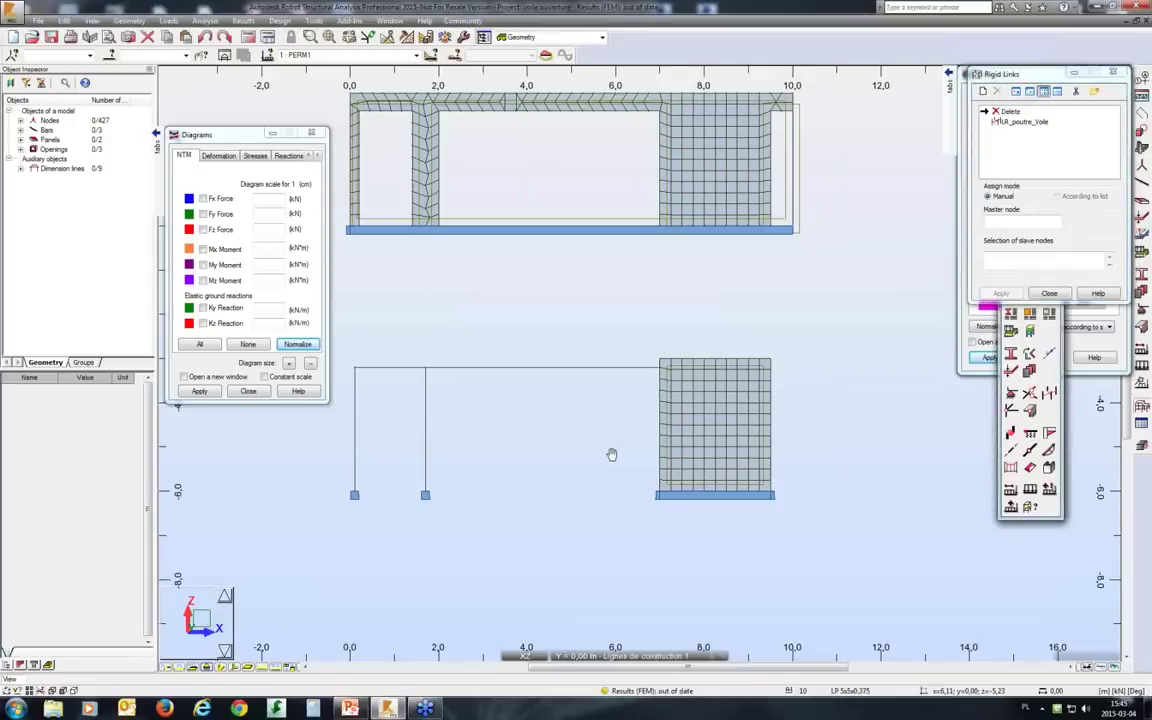
Step: Assign LR_poutre_Voile rigid links from the beam's end node to the wall edge nodes directly below and above it
middle_drag(612, 455, 499, 432)
scroll(499, 432, up, 2)
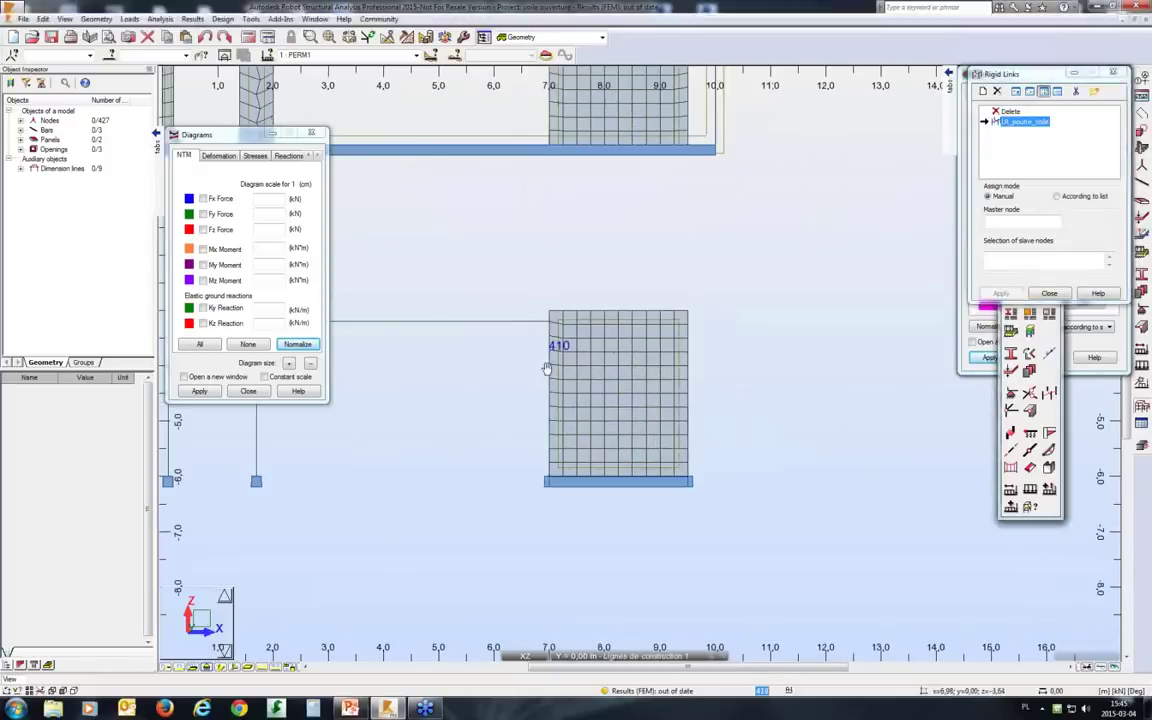
middle_drag(548, 365, 551, 404)
scroll(551, 404, up, 3)
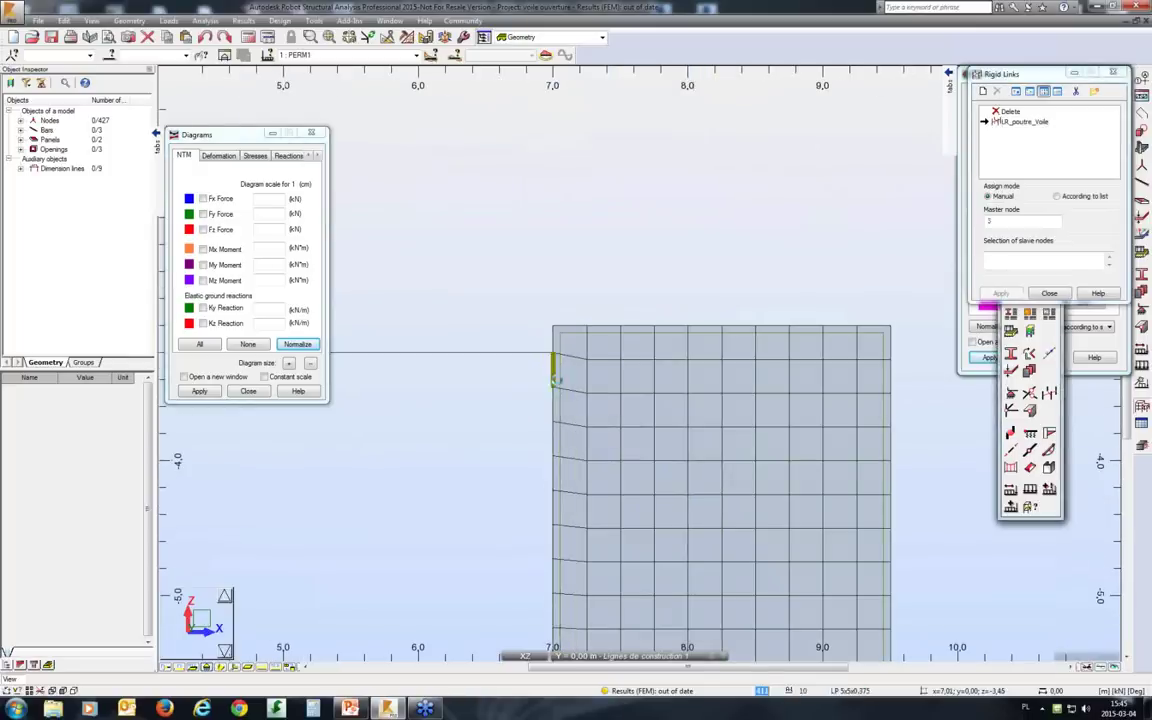
click(552, 326)
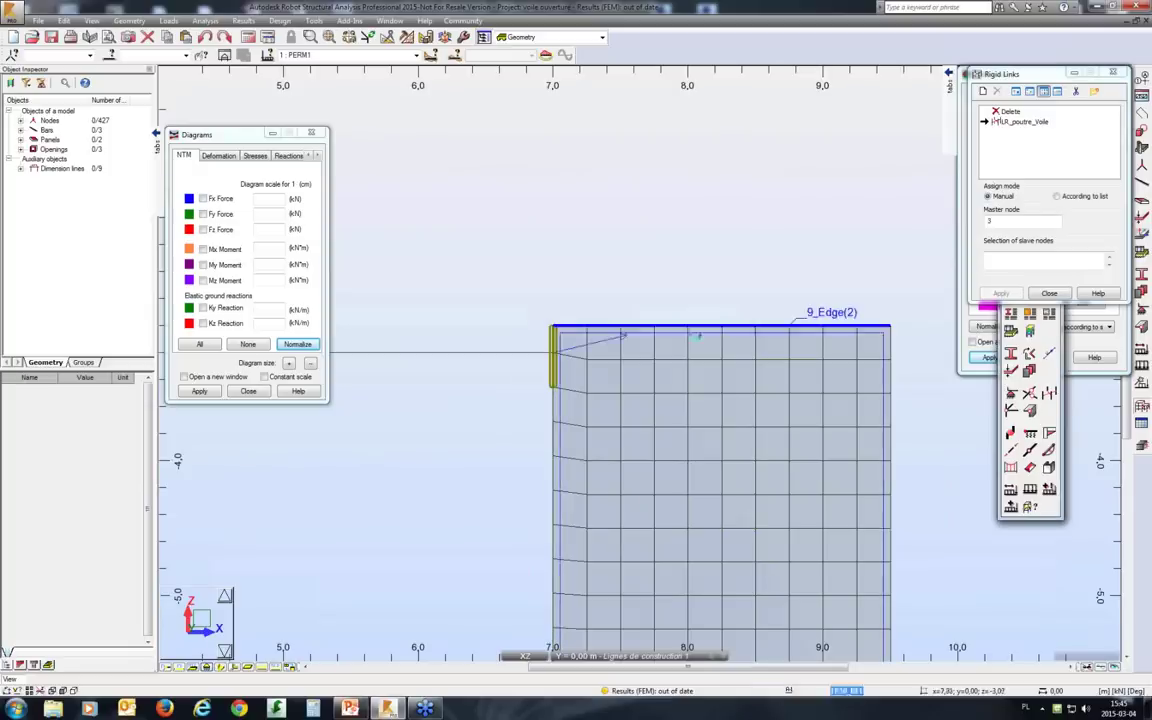
click(1050, 294)
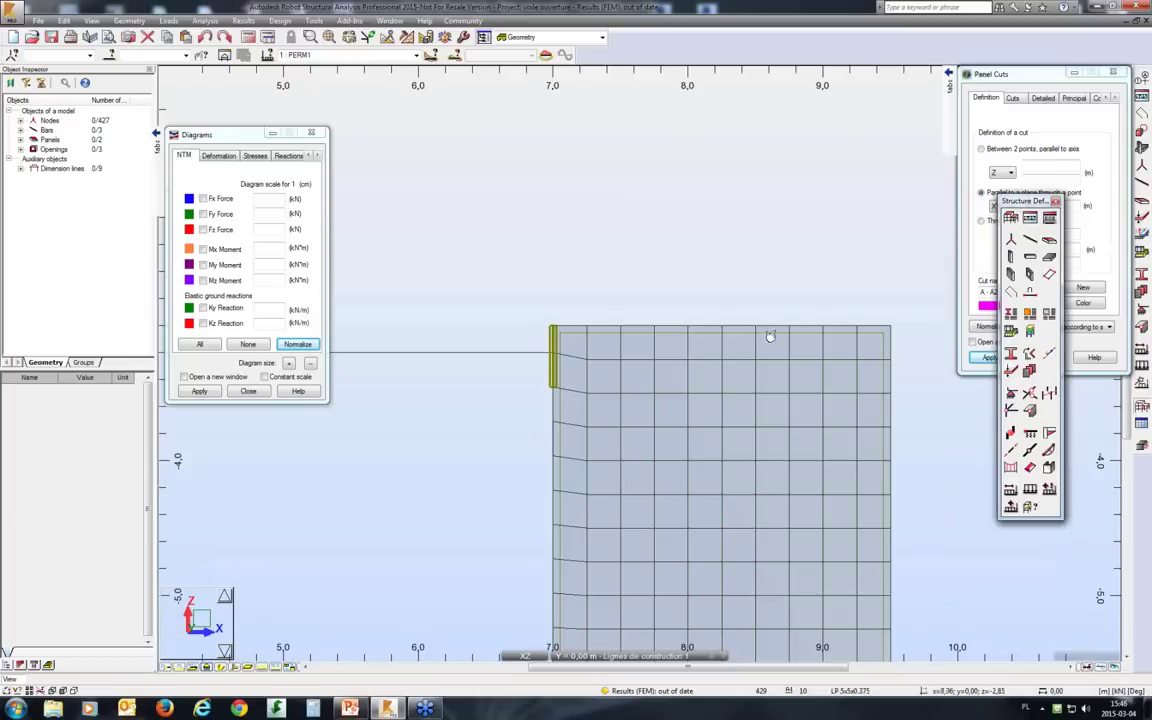
Step: Try a new bar release with Rx, Ry and Rz released at the beginning, discard it, and open the linear releases
click(1018, 413)
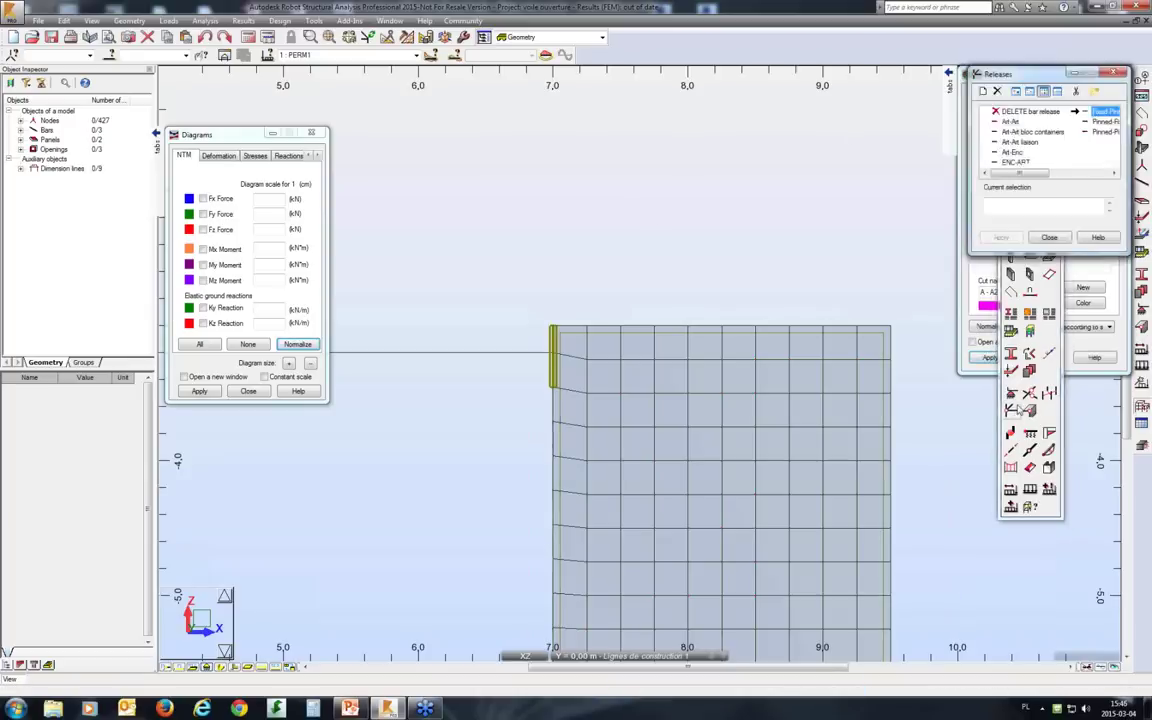
click(990, 105)
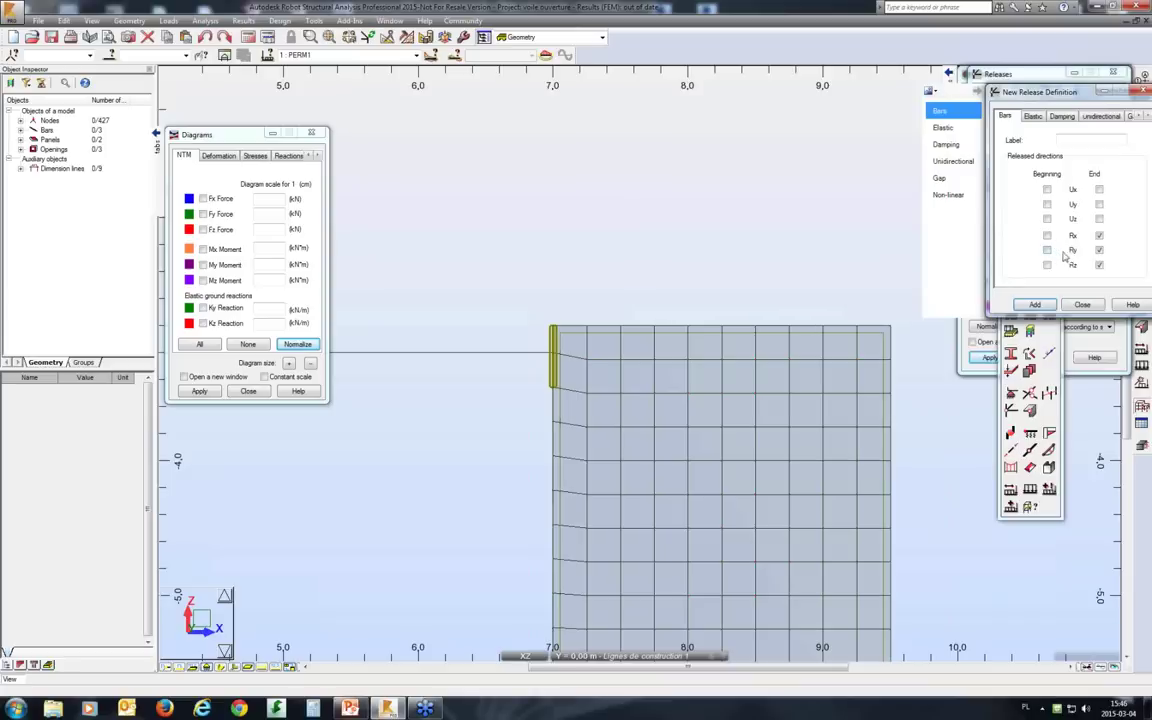
click(1047, 265)
click(1047, 235)
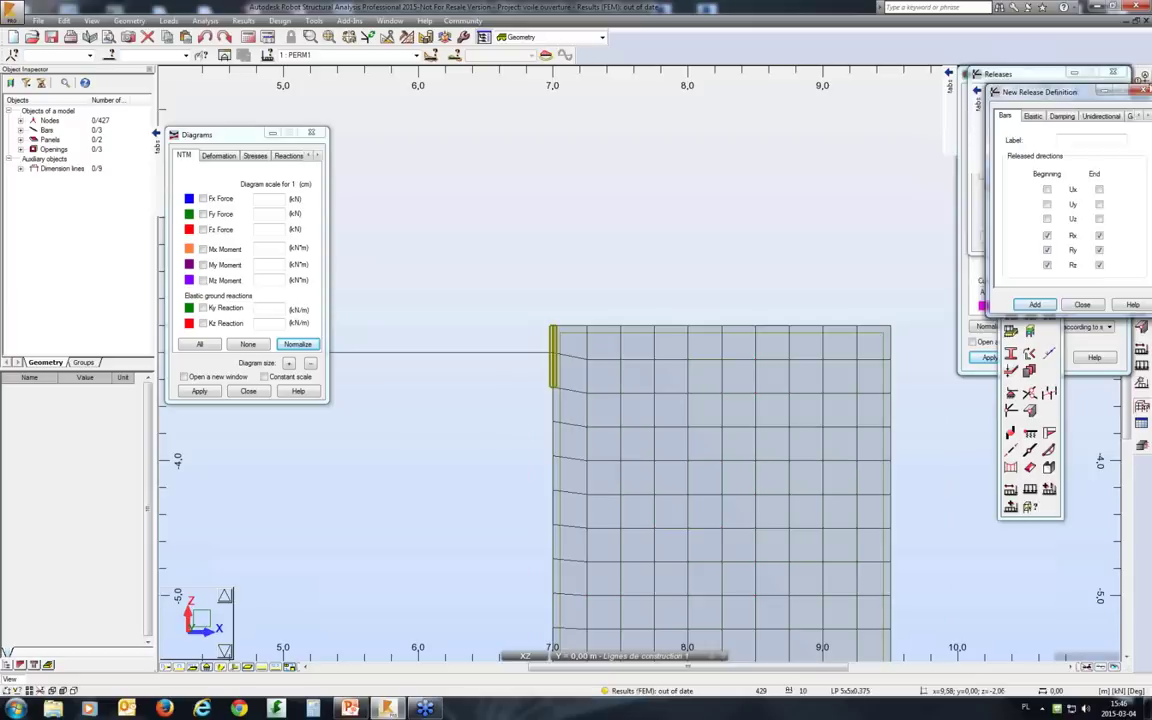
click(1035, 77)
drag(1035, 77, 853, 77)
click(931, 73)
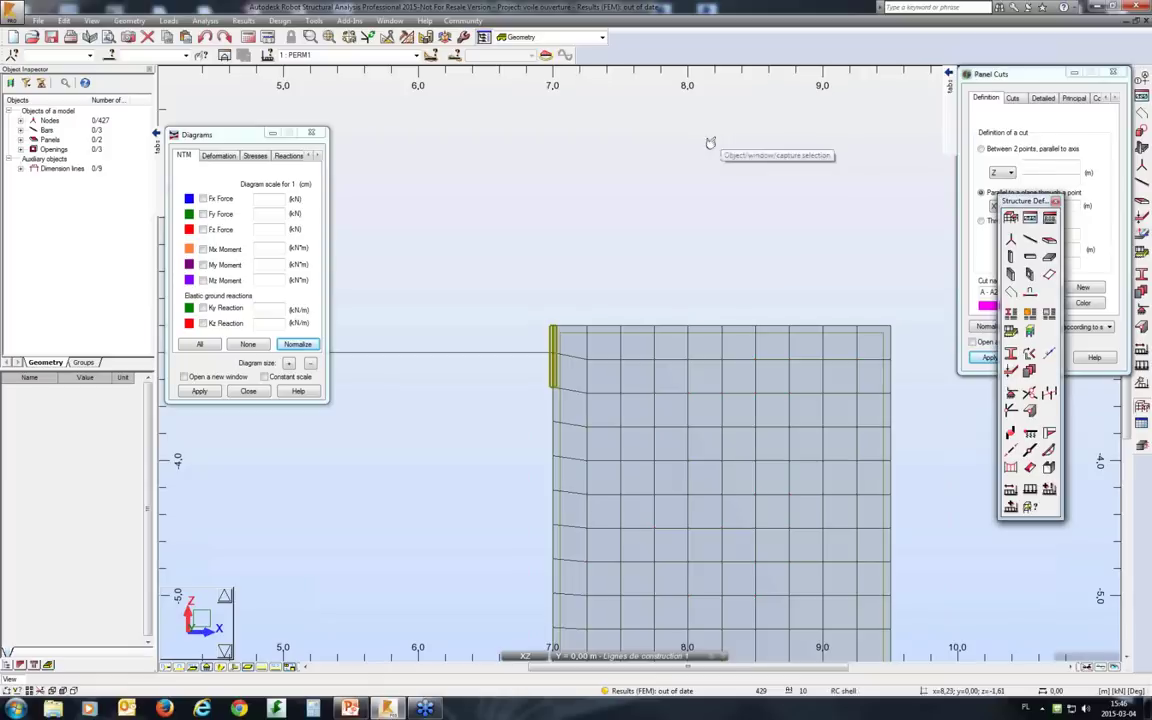
click(1031, 411)
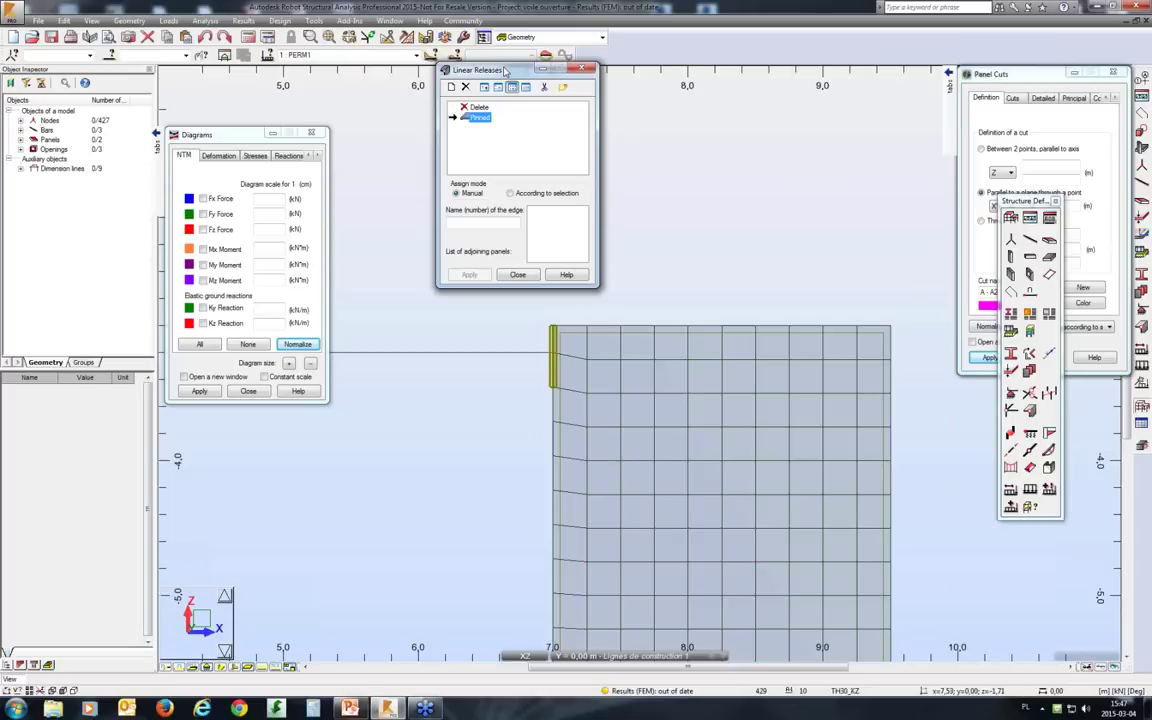
Step: Open a new elastic support definition, try treating the support as a rectangular column in its advanced settings, and cancel those settings
click(1141, 313)
click(451, 87)
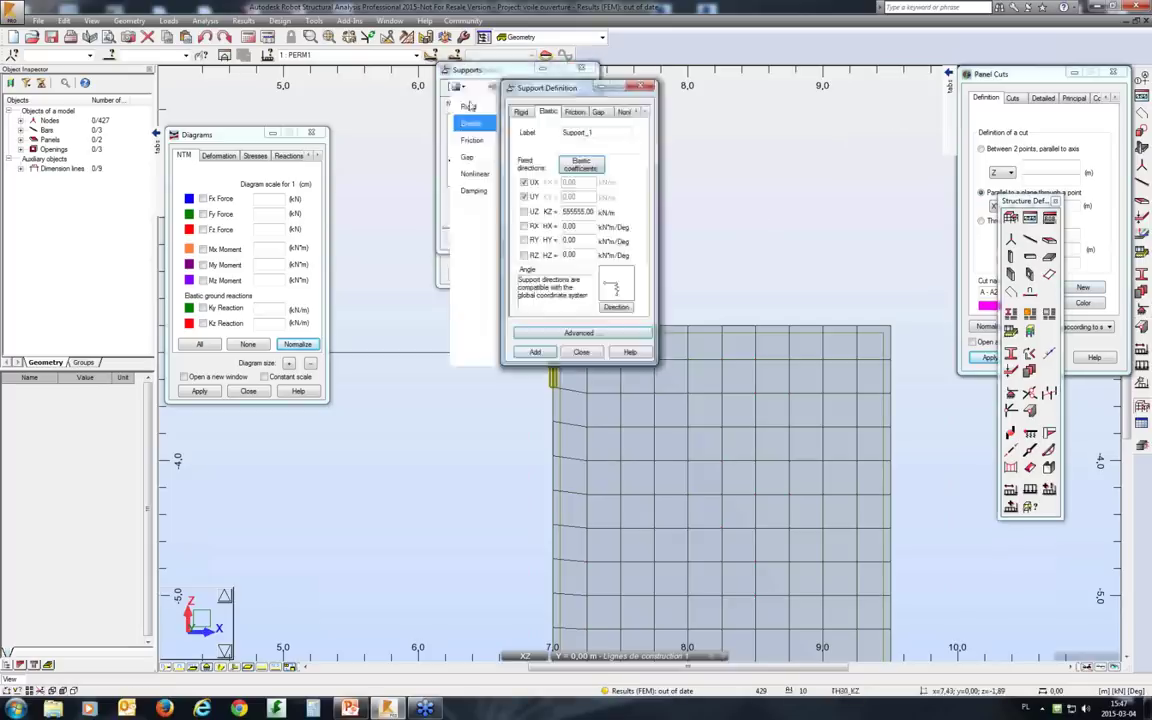
click(580, 333)
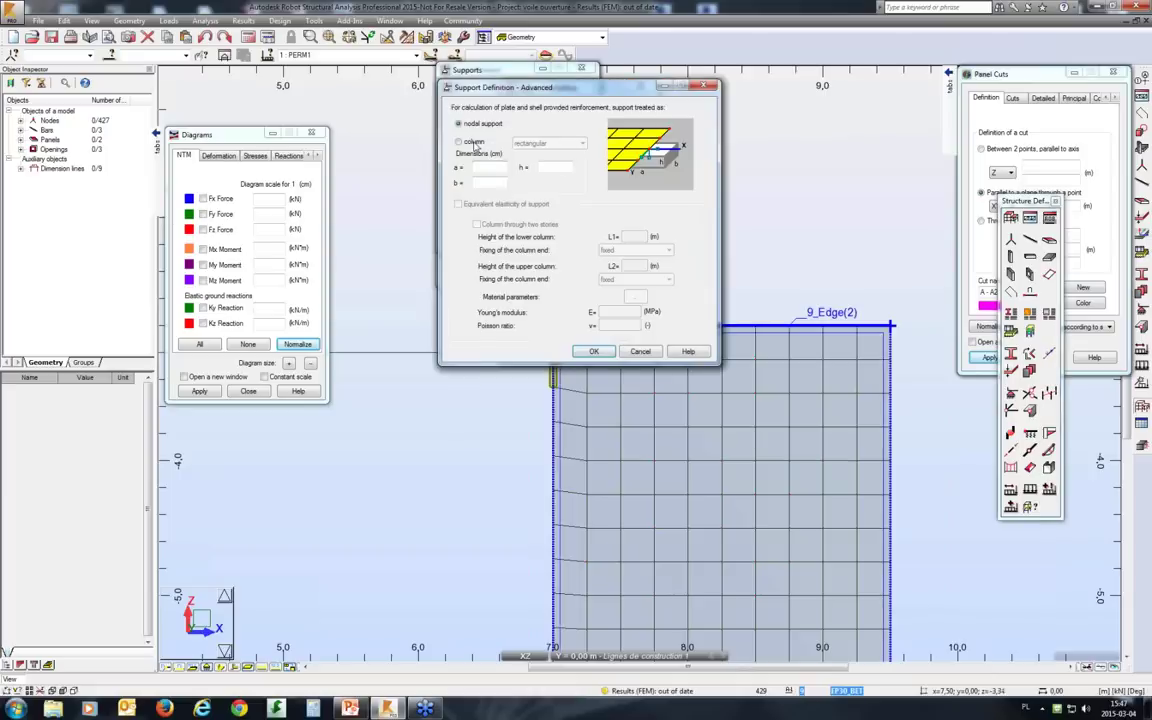
click(472, 143)
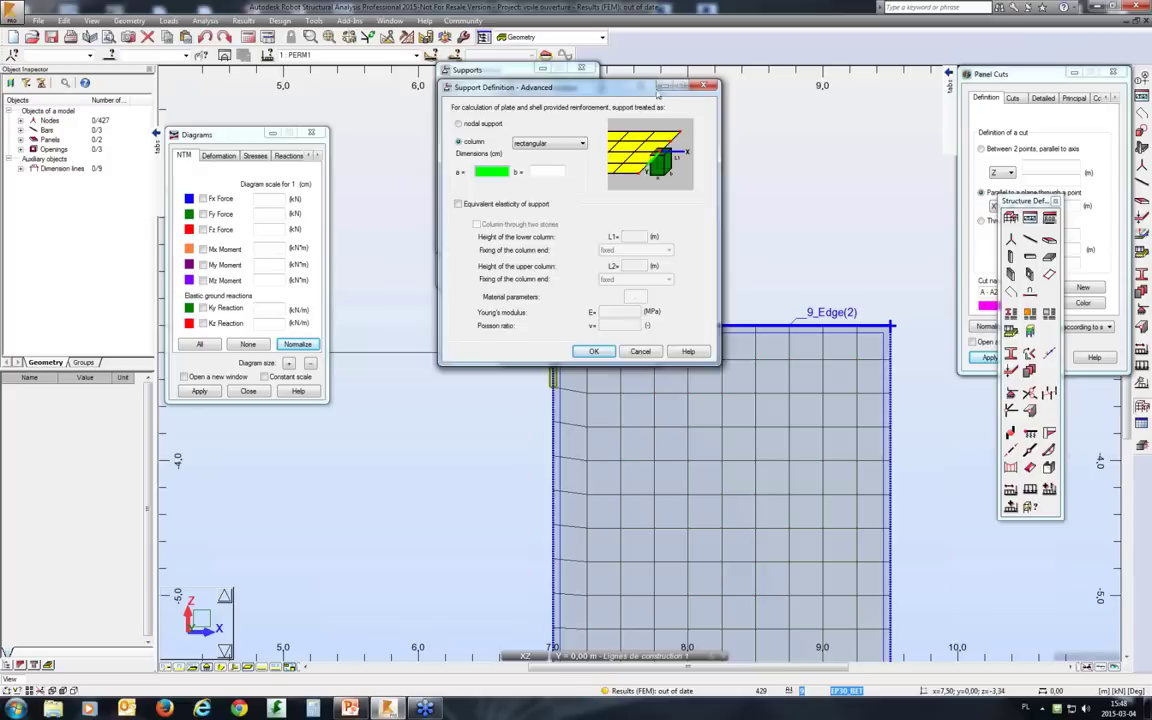
key(Escape)
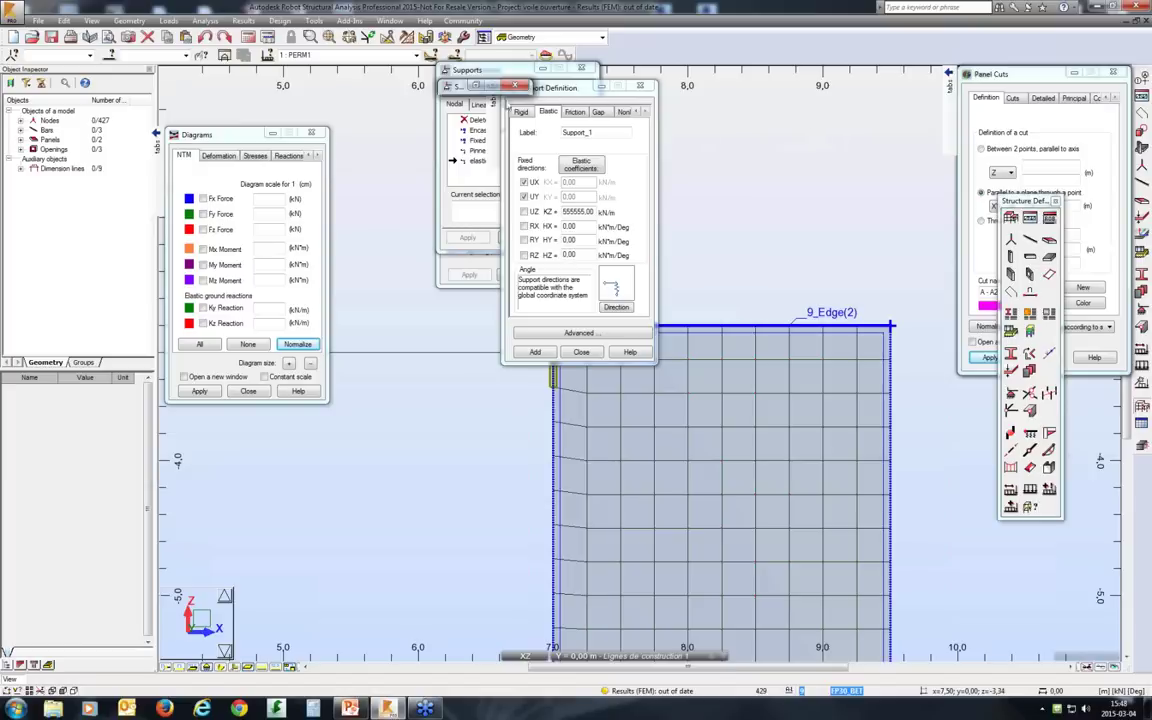
drag(510, 86, 821, 74)
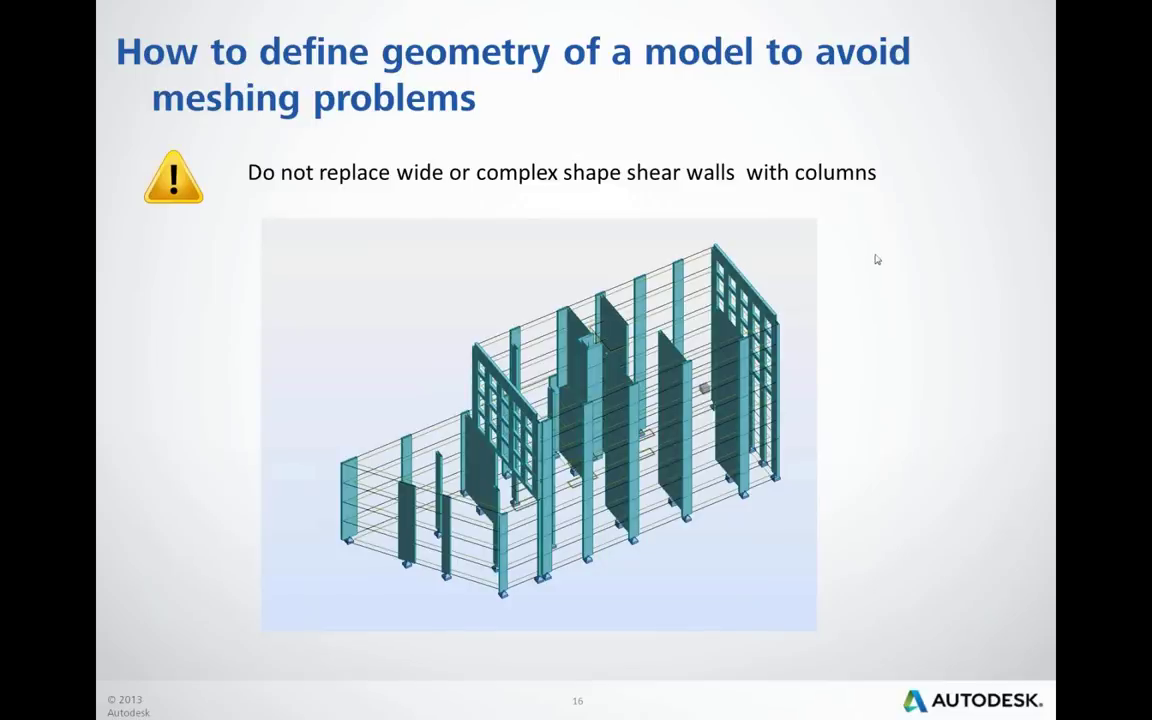
click(876, 259)
click(876, 259)
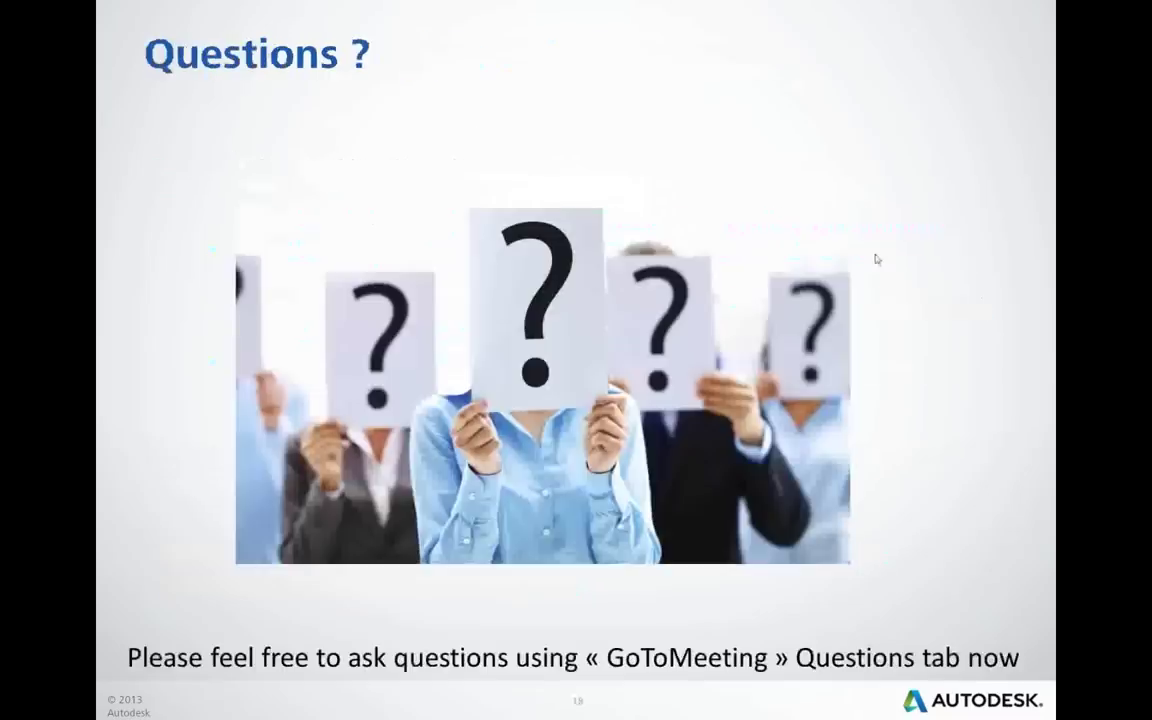
click(876, 259)
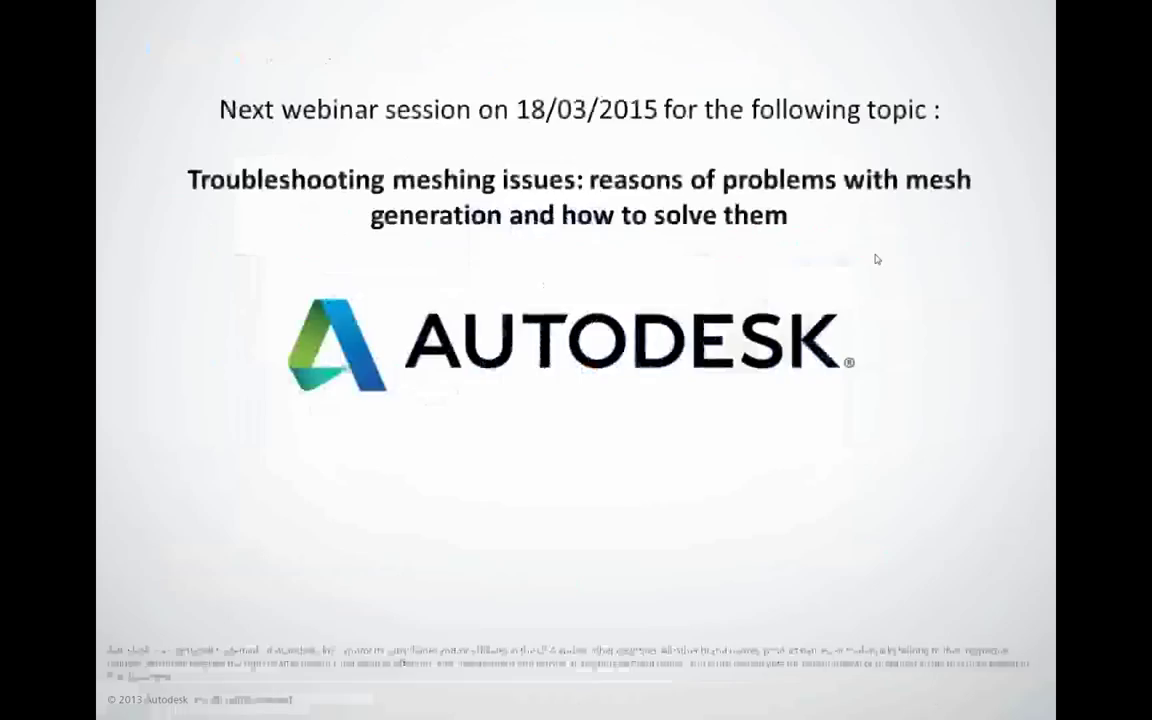